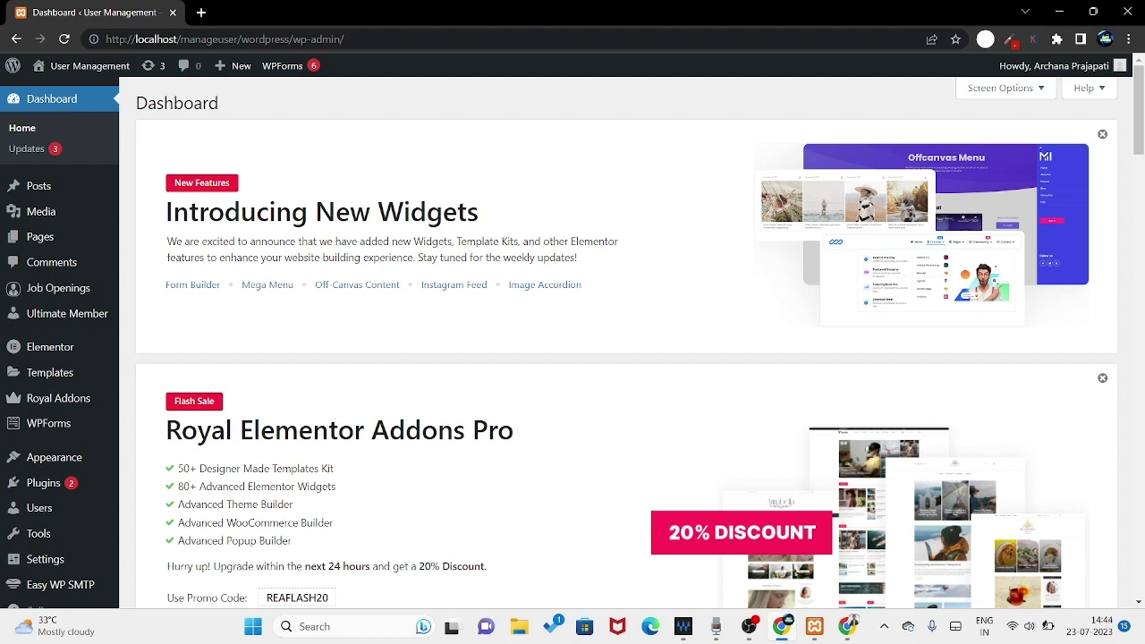
- Go to Plugins and open the Add New plugins page
{"action": "left_click", "coordinate": [45, 484]}
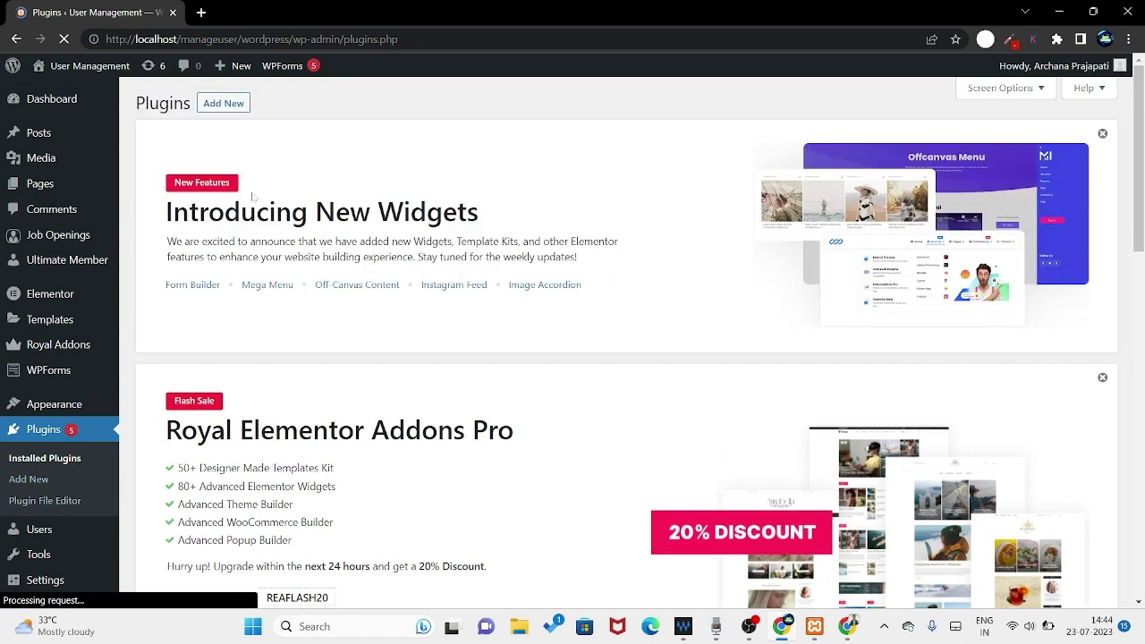
{"action": "left_click", "coordinate": [223, 103]}
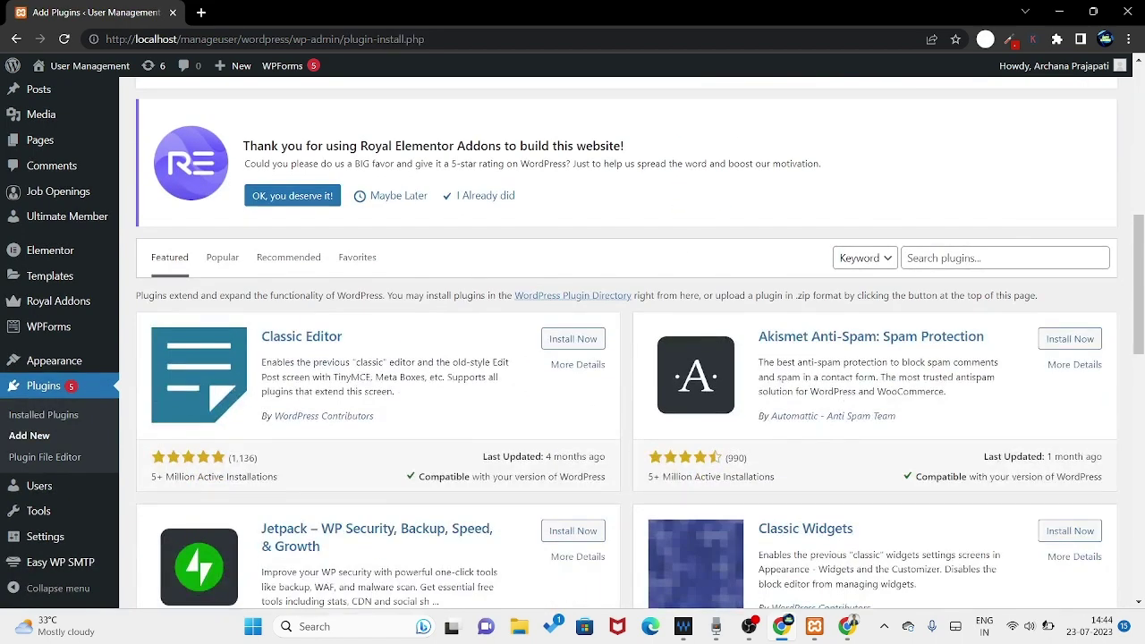
- Search for 'reservation', then install and activate ReDi Restaurant Reservation
{"action": "left_click", "coordinate": [998, 258]}
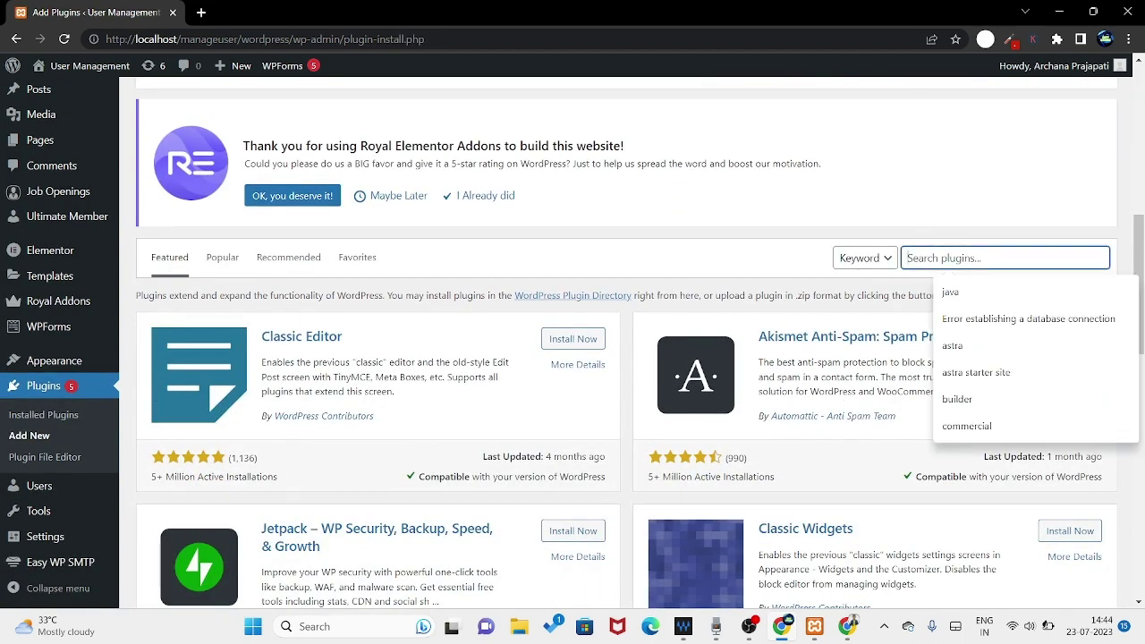
{"action": "type", "text": "reserva"}
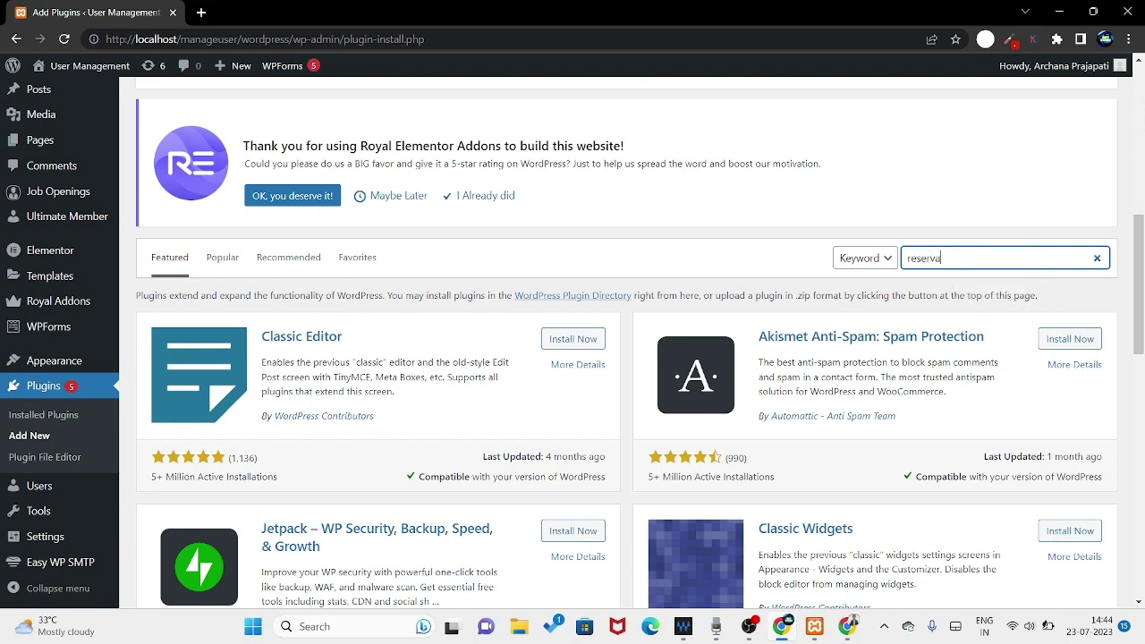
{"action": "type", "text": "tion"}
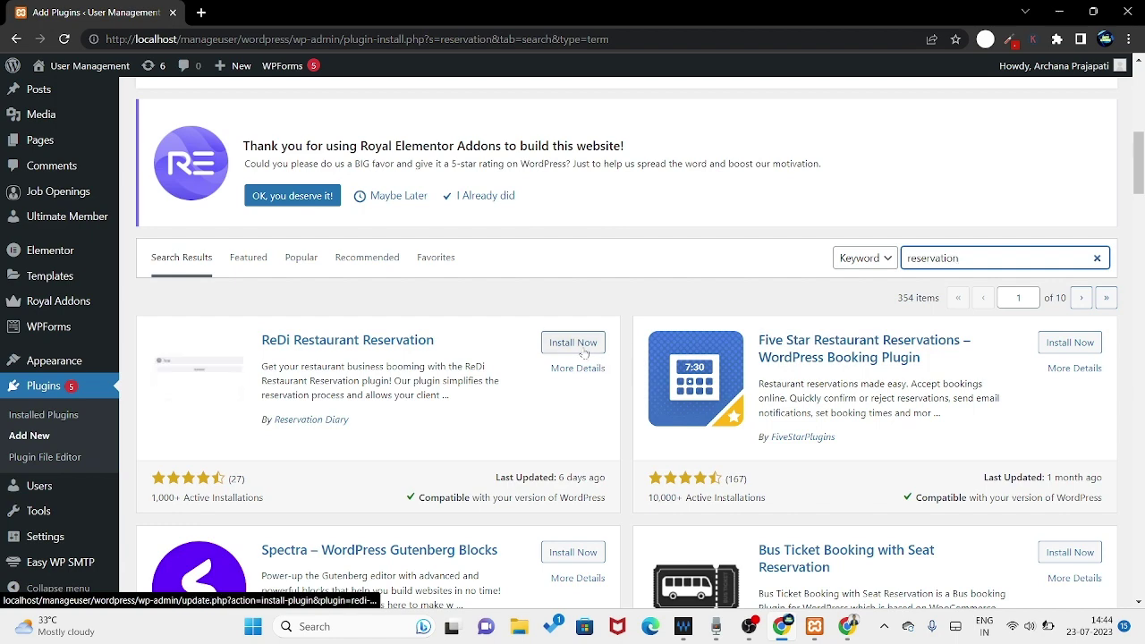
{"action": "left_click", "coordinate": [575, 346]}
{"action": "scroll", "coordinate": [528, 385], "scroll_direction": "down", "scroll_amount": 1}
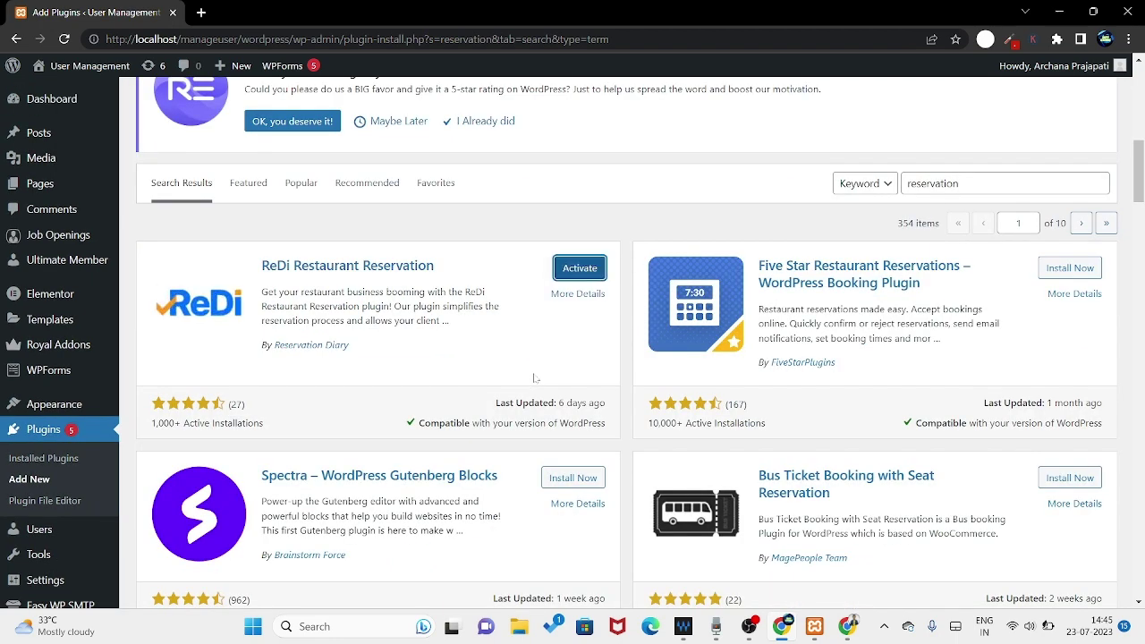
{"action": "left_click", "coordinate": [580, 271]}
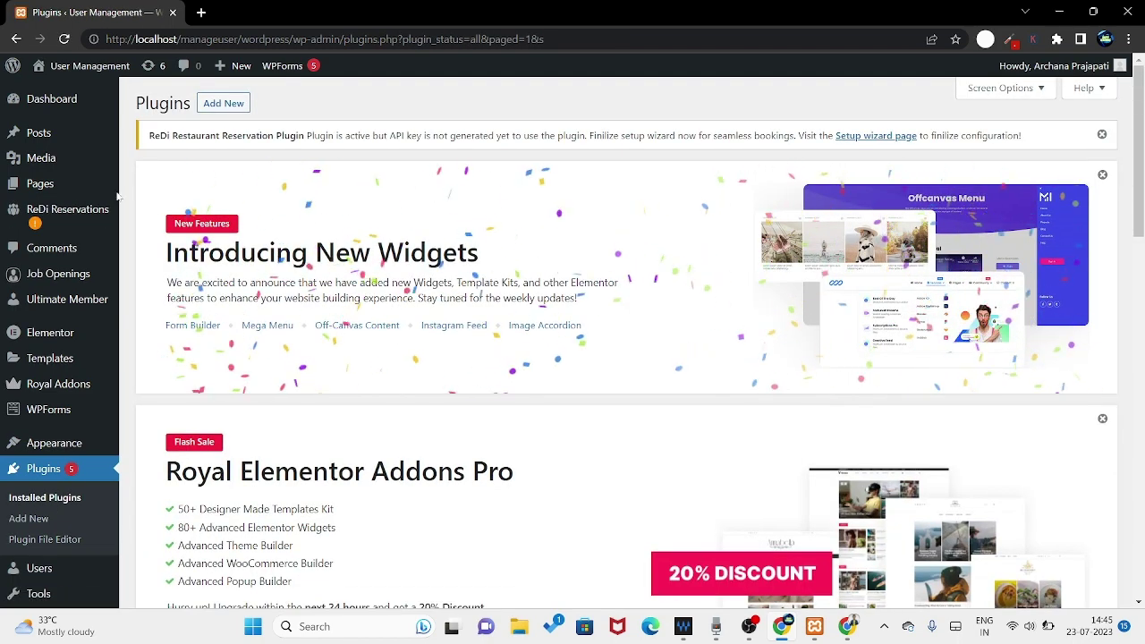
- Add a new page titled 'Booking' and confirm publishing it
{"action": "left_click", "coordinate": [36, 185]}
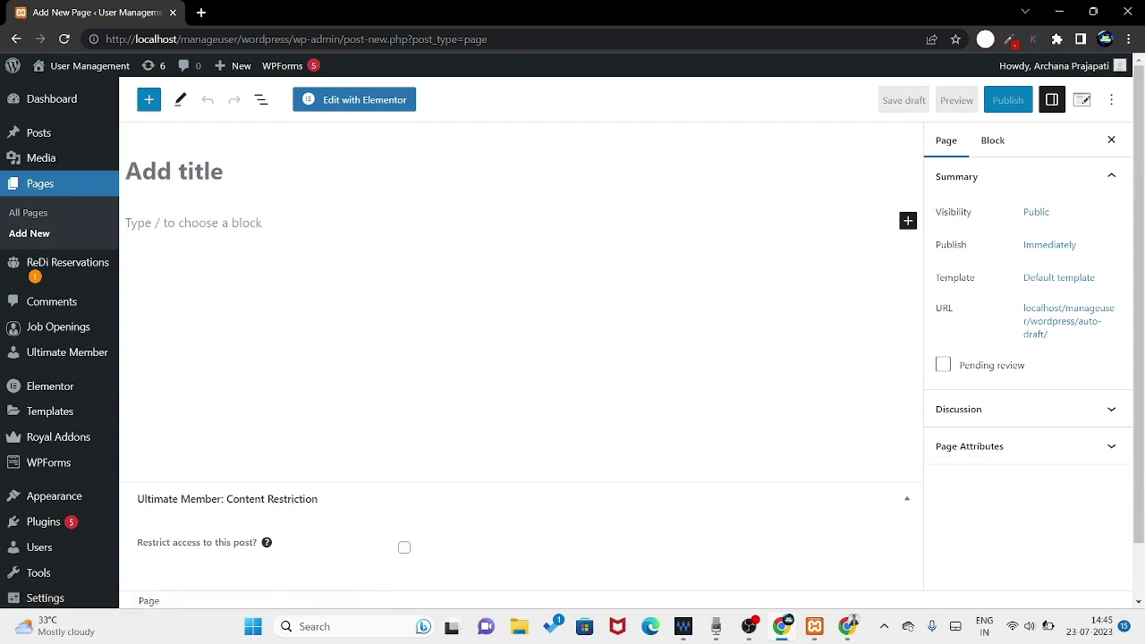
{"action": "type", "text": "Booking"}
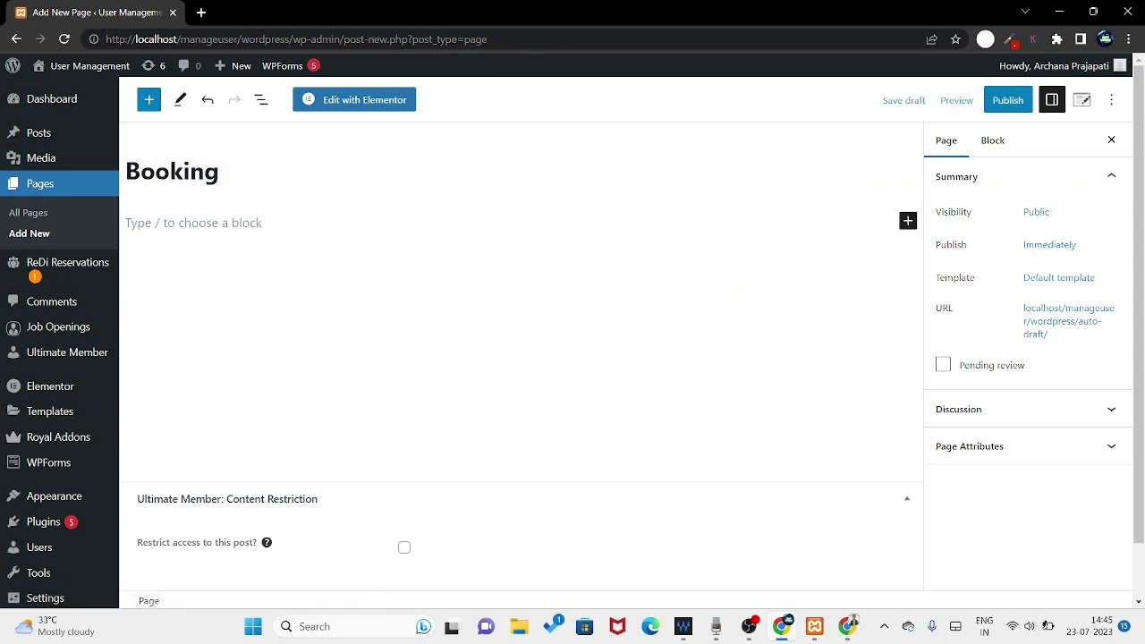
{"action": "left_click", "coordinate": [1006, 102]}
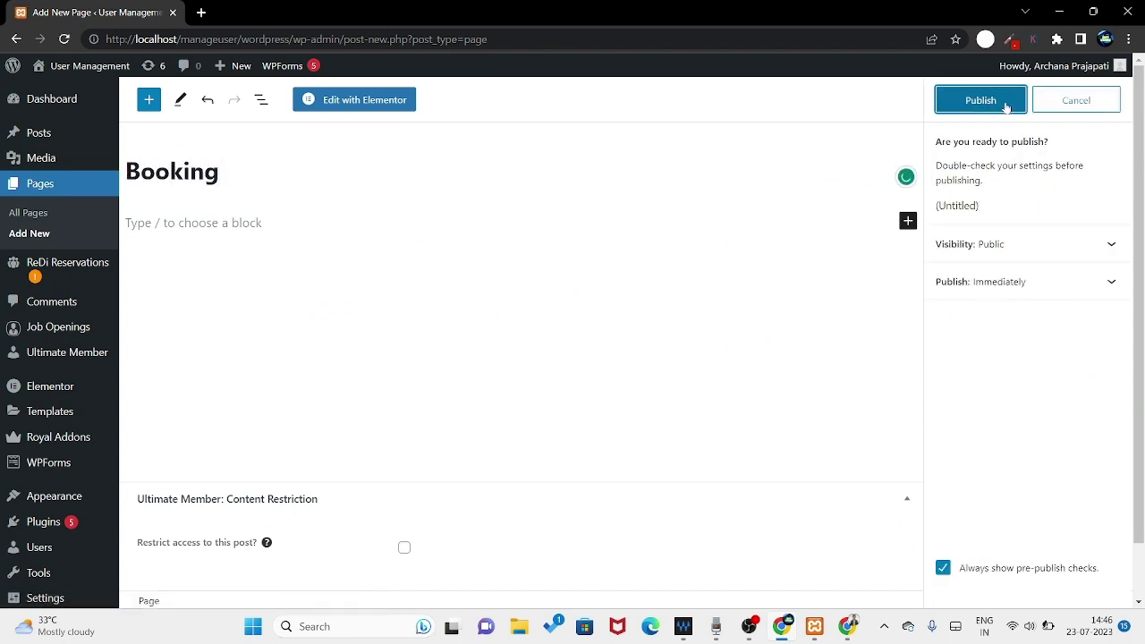
{"action": "left_click", "coordinate": [1002, 105]}
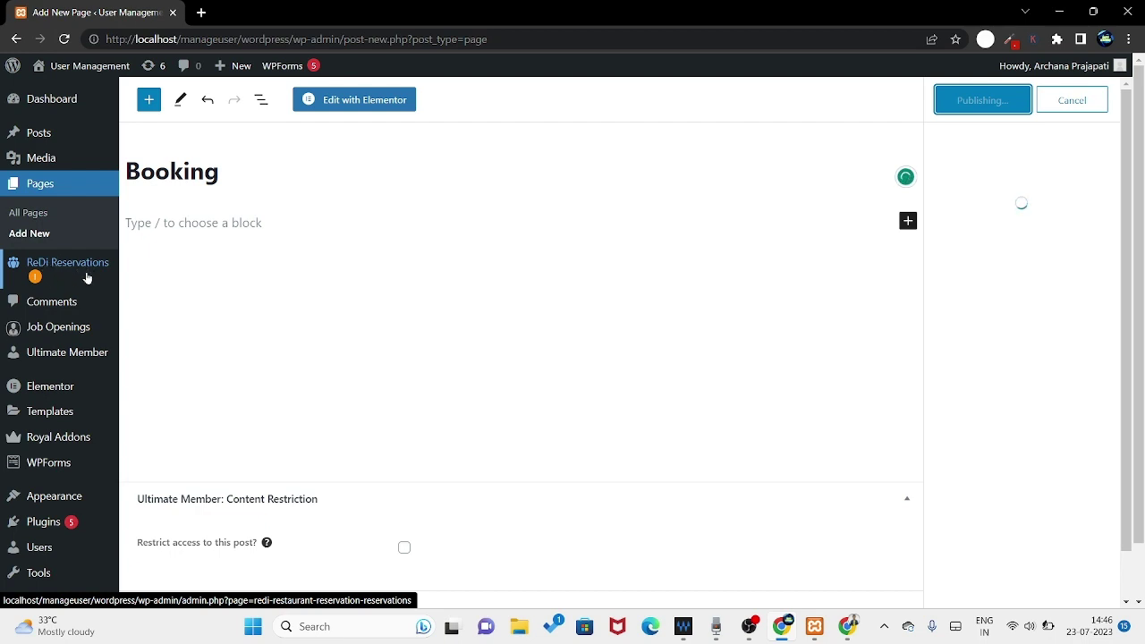
- Start the ReDi Reservations wizard, allow sending information, and generate the API key
{"action": "left_click", "coordinate": [73, 266]}
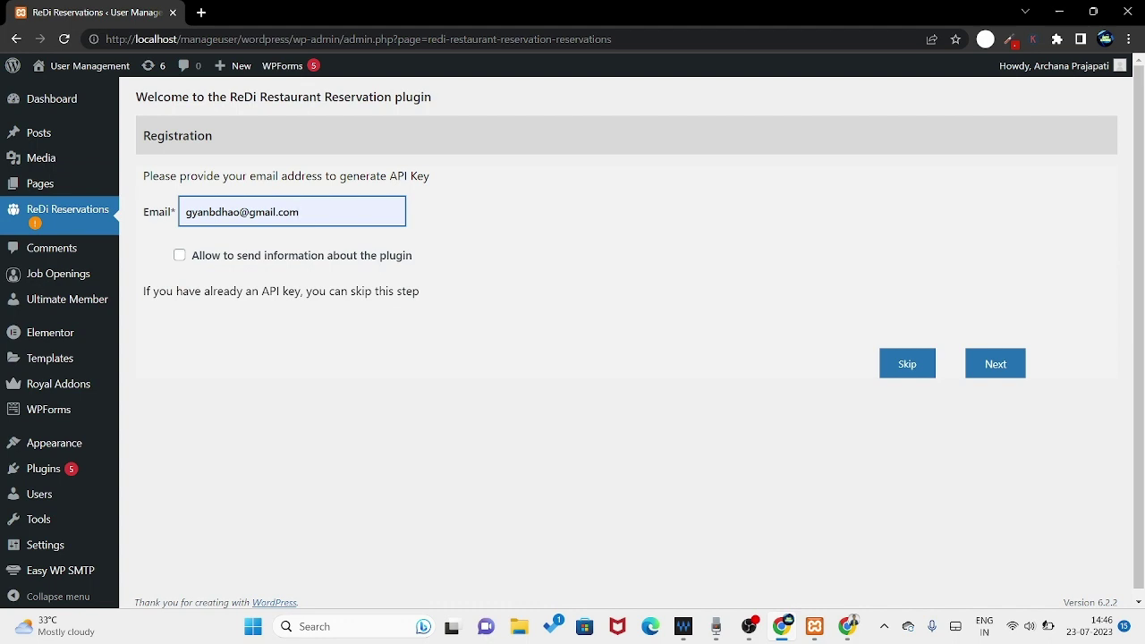
{"action": "left_click_drag", "start_coordinate": [299, 212], "coordinate": [192, 212]}
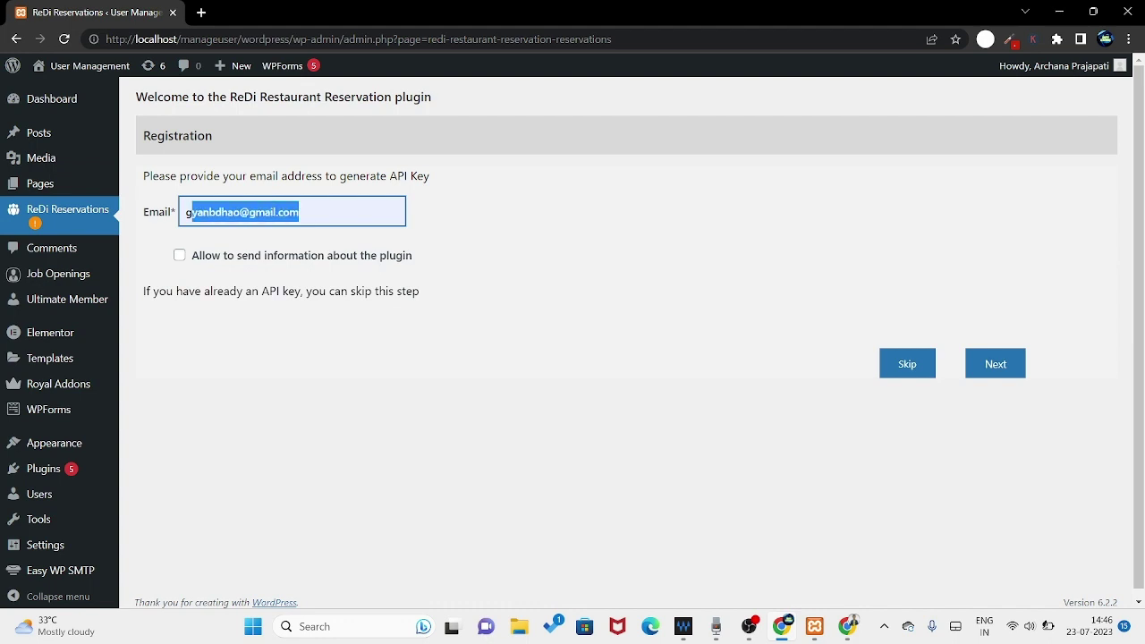
{"action": "left_click", "coordinate": [191, 212]}
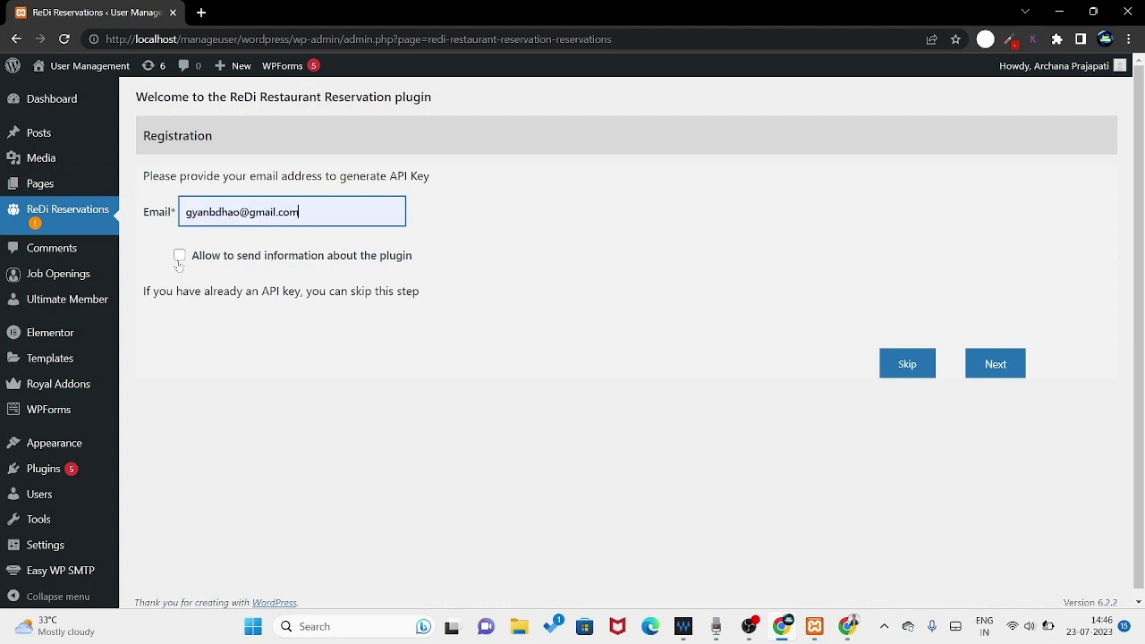
{"action": "left_click", "coordinate": [180, 257]}
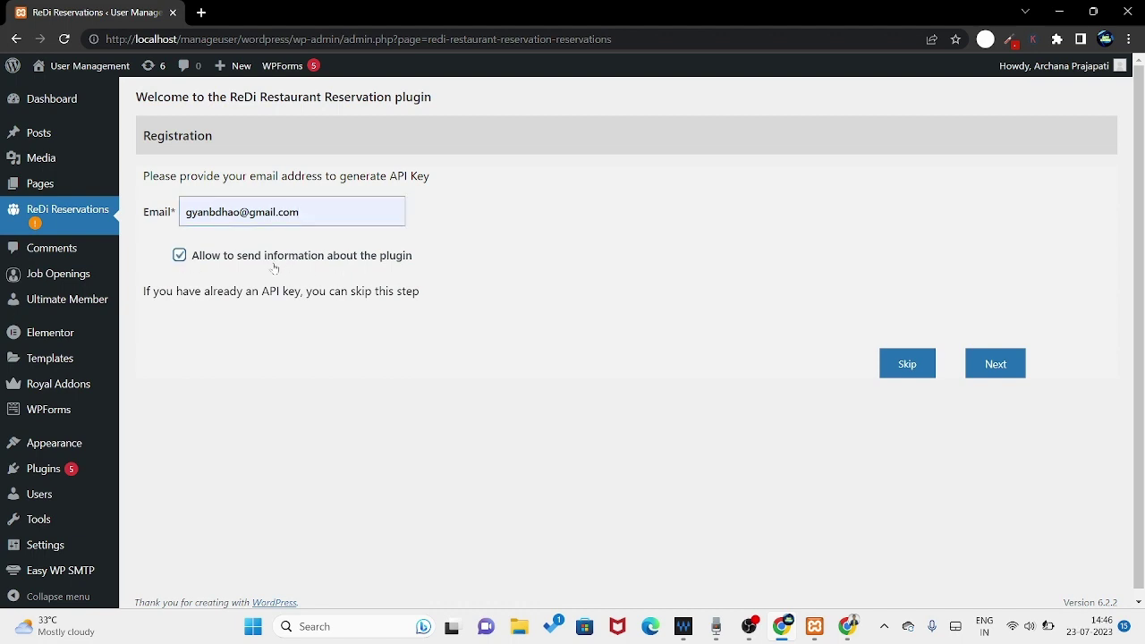
{"action": "left_click", "coordinate": [1000, 362]}
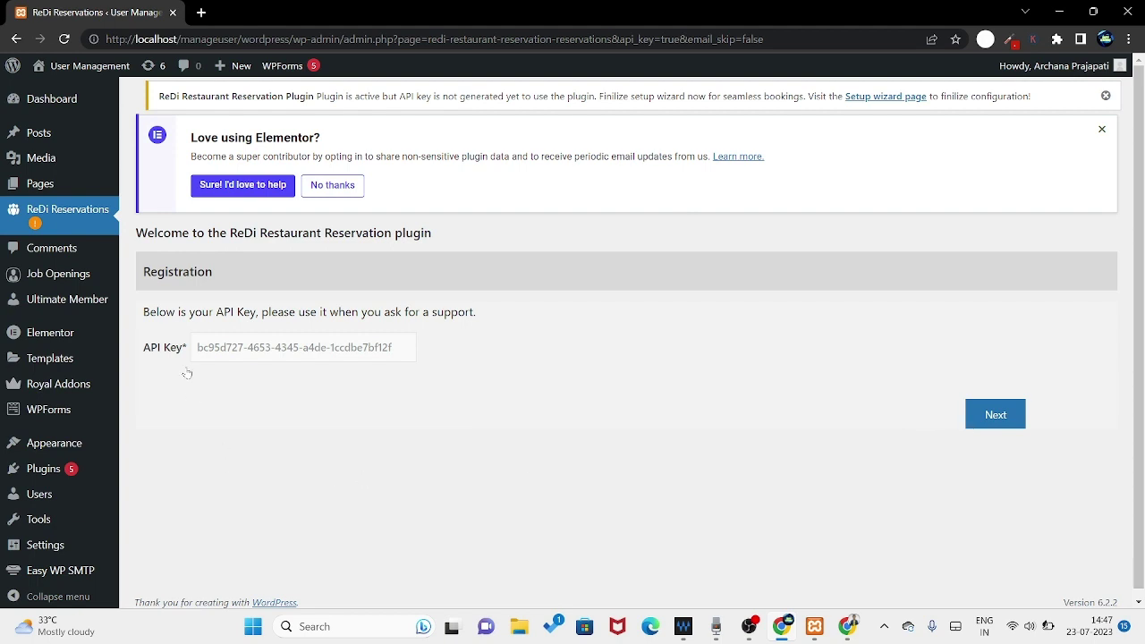
{"action": "left_click", "coordinate": [997, 418]}
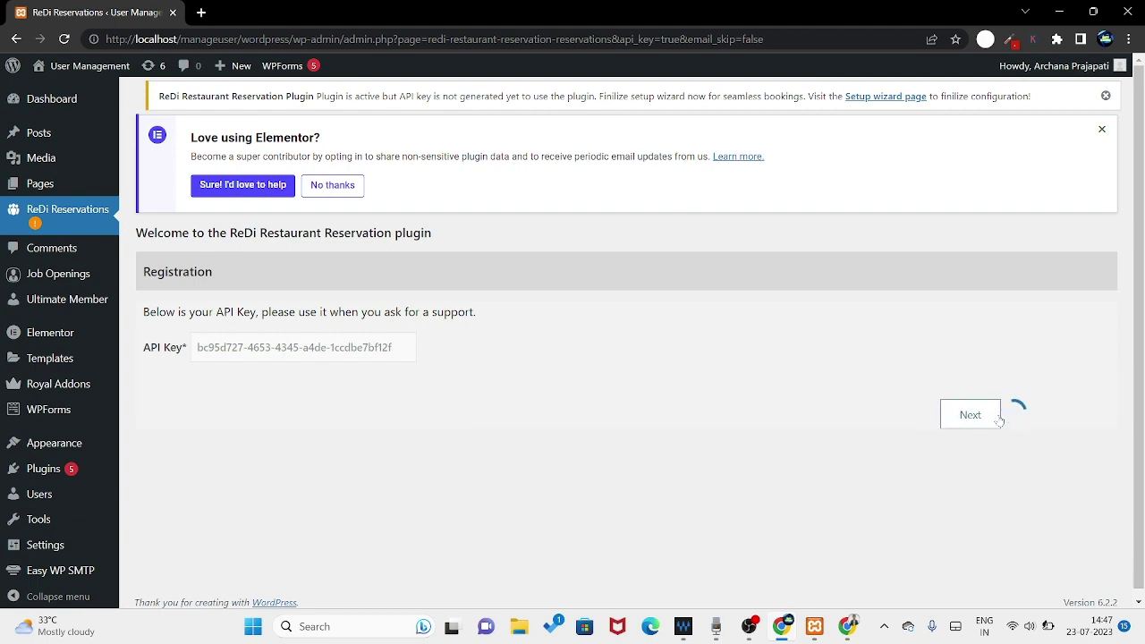
- Name the reservation page 'Reservation' and finish the wizard
{"action": "left_click", "coordinate": [223, 315]}
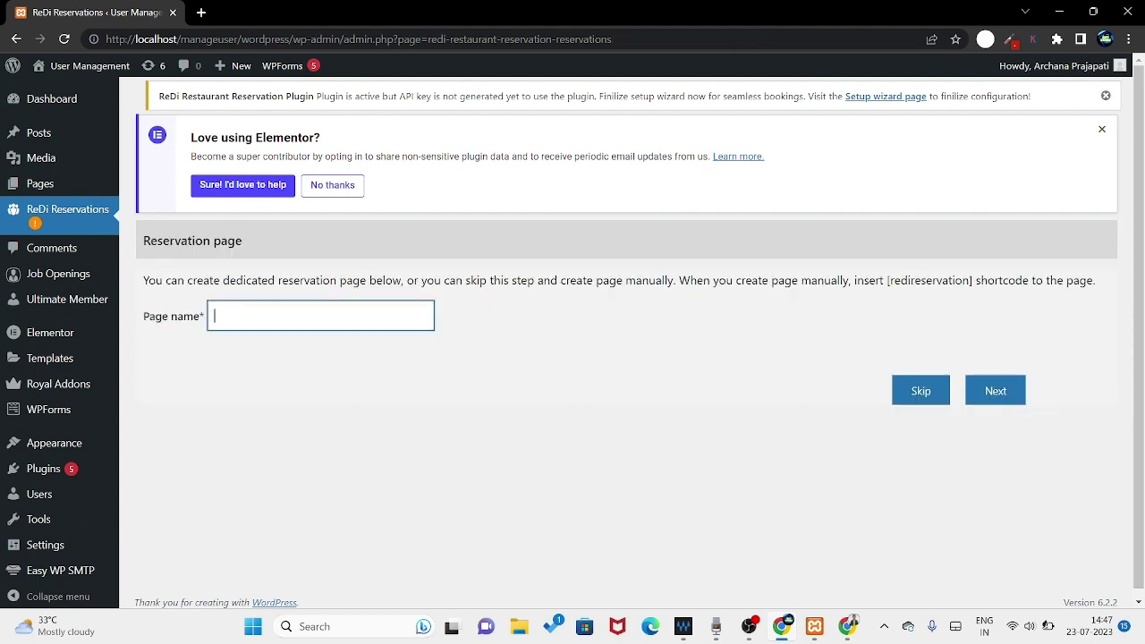
{"action": "type", "text": "Reservation"}
{"action": "left_click", "coordinate": [1001, 392]}
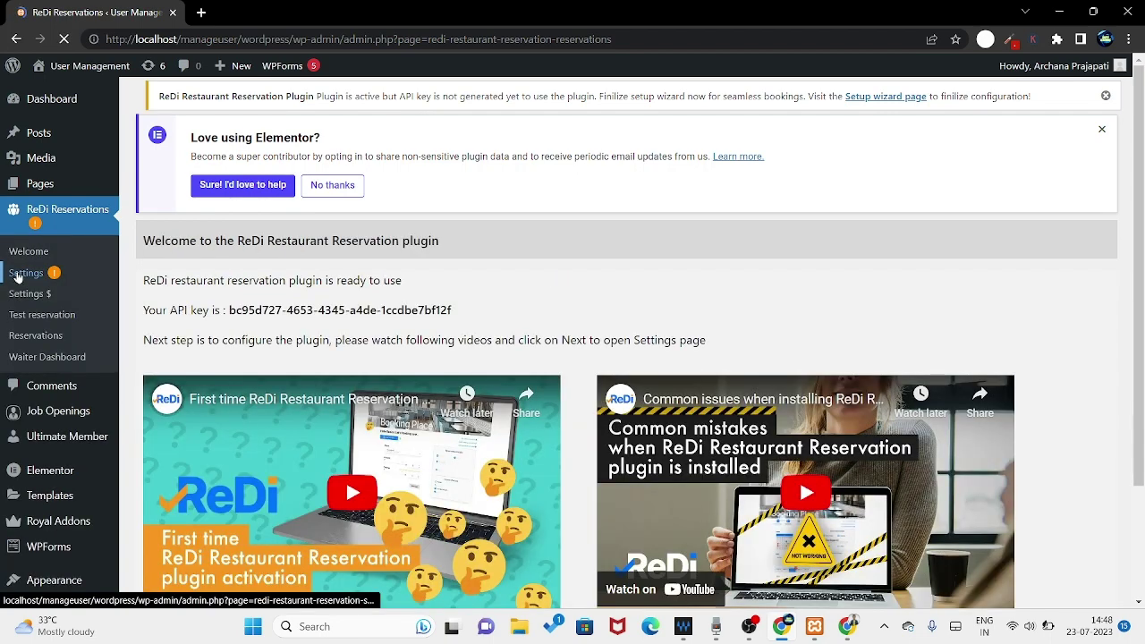
- In ReDi Settings, leave cancel form, modify reservations and social network login unchecked
{"action": "left_click", "coordinate": [25, 273]}
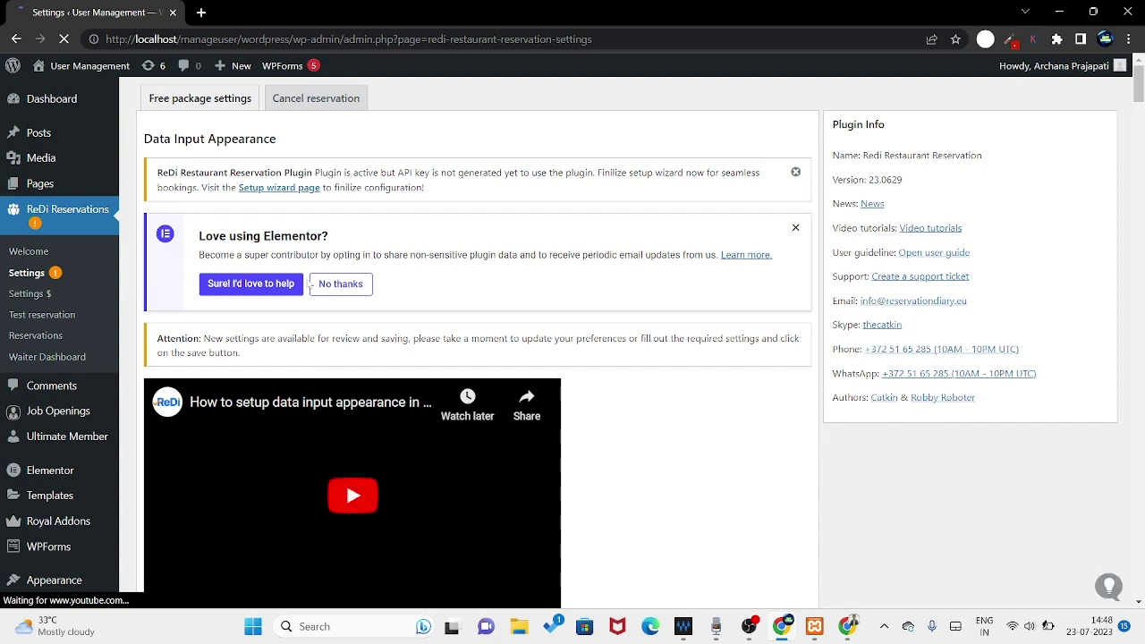
{"action": "scroll", "coordinate": [596, 296], "scroll_direction": "down", "scroll_amount": 3}
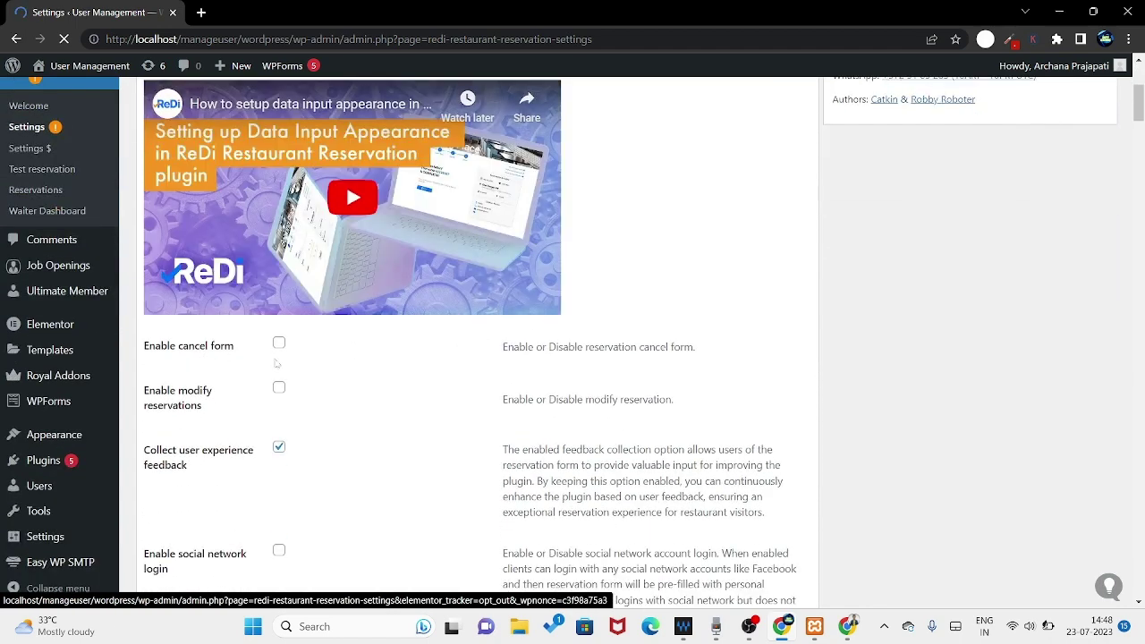
{"action": "scroll", "coordinate": [278, 362], "scroll_direction": "down", "scroll_amount": 1}
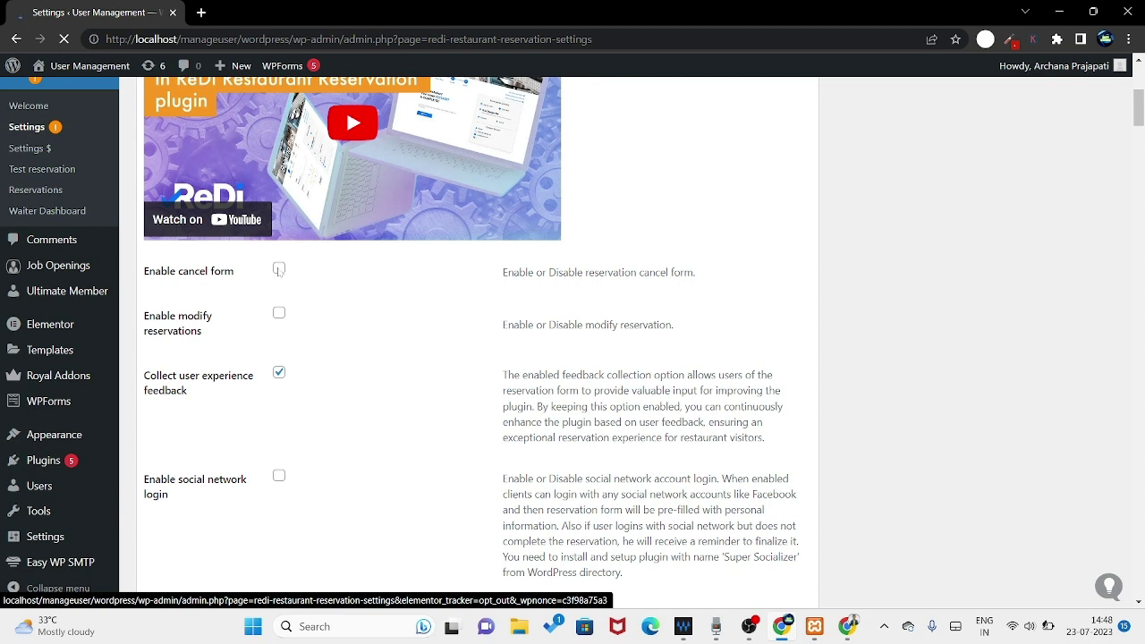
{"action": "left_click", "coordinate": [280, 269]}
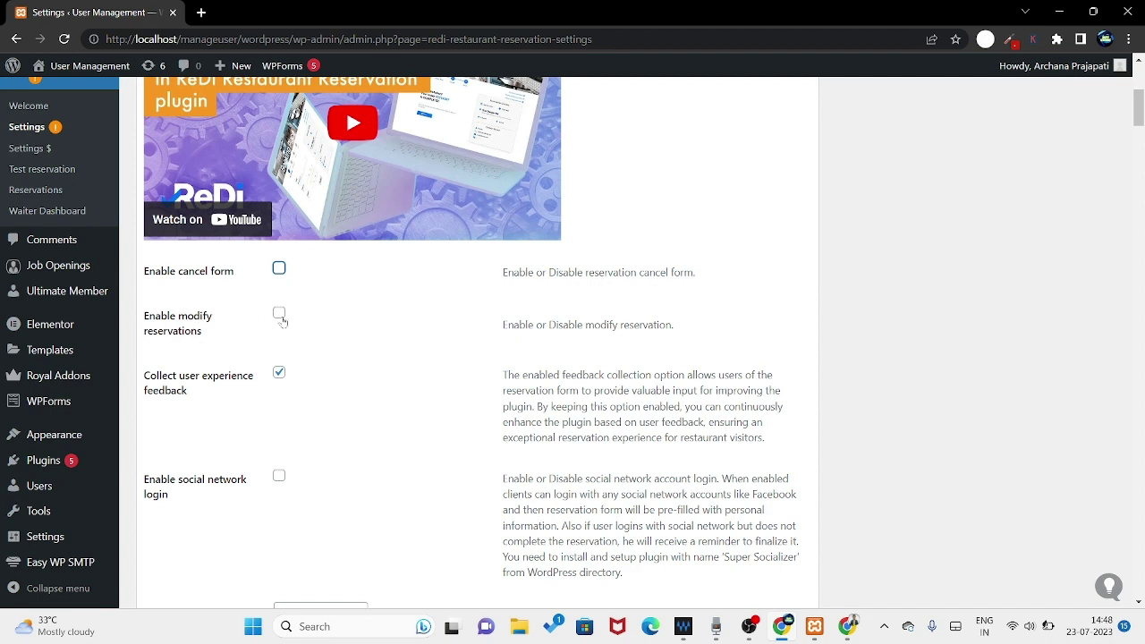
{"action": "left_click", "coordinate": [280, 315]}
{"action": "left_click", "coordinate": [280, 315]}
{"action": "scroll", "coordinate": [319, 325], "scroll_direction": "down", "scroll_amount": 1}
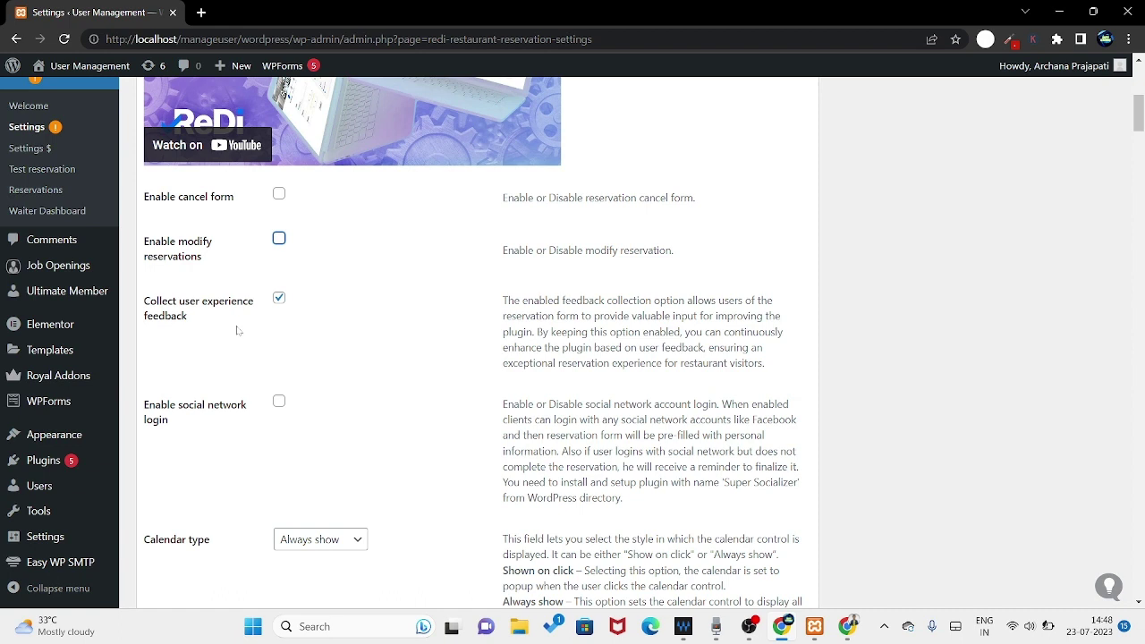
{"action": "left_click", "coordinate": [280, 403]}
{"action": "left_click", "coordinate": [279, 404]}
{"action": "scroll", "coordinate": [353, 410], "scroll_direction": "down", "scroll_amount": 1}
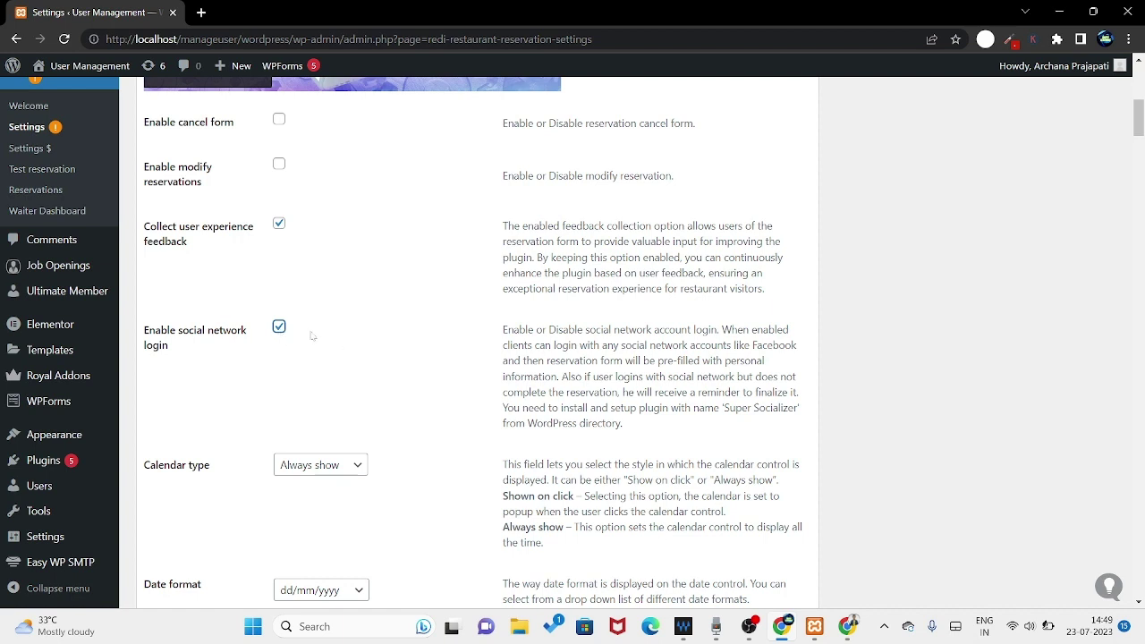
{"action": "left_click", "coordinate": [280, 332]}
- Keep the calendar on 'Always show' and the date format dd/mm/yyyy
{"action": "scroll", "coordinate": [393, 376], "scroll_direction": "down", "scroll_amount": 2}
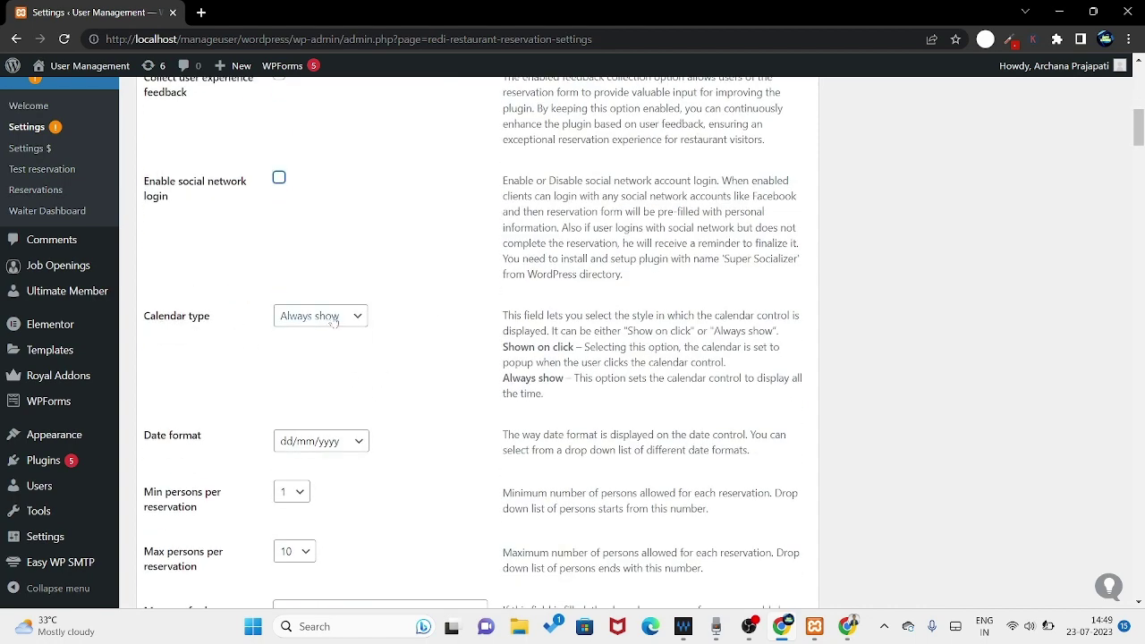
{"action": "left_click", "coordinate": [333, 319]}
{"action": "left_click", "coordinate": [337, 331]}
{"action": "scroll", "coordinate": [358, 351], "scroll_direction": "down", "scroll_amount": 1}
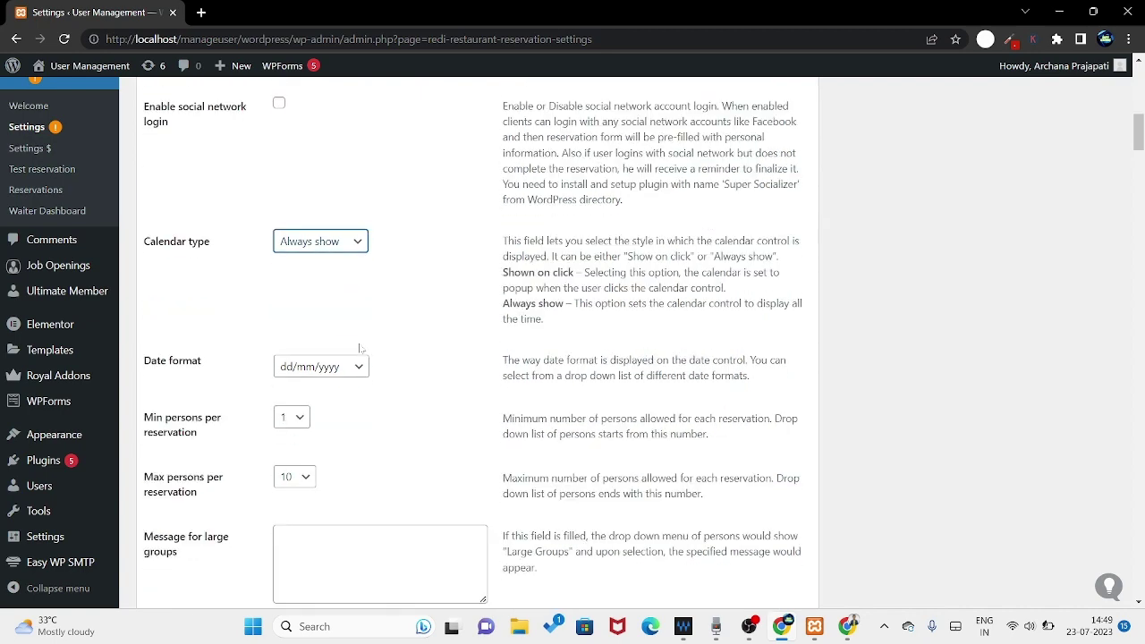
{"action": "left_click", "coordinate": [310, 374]}
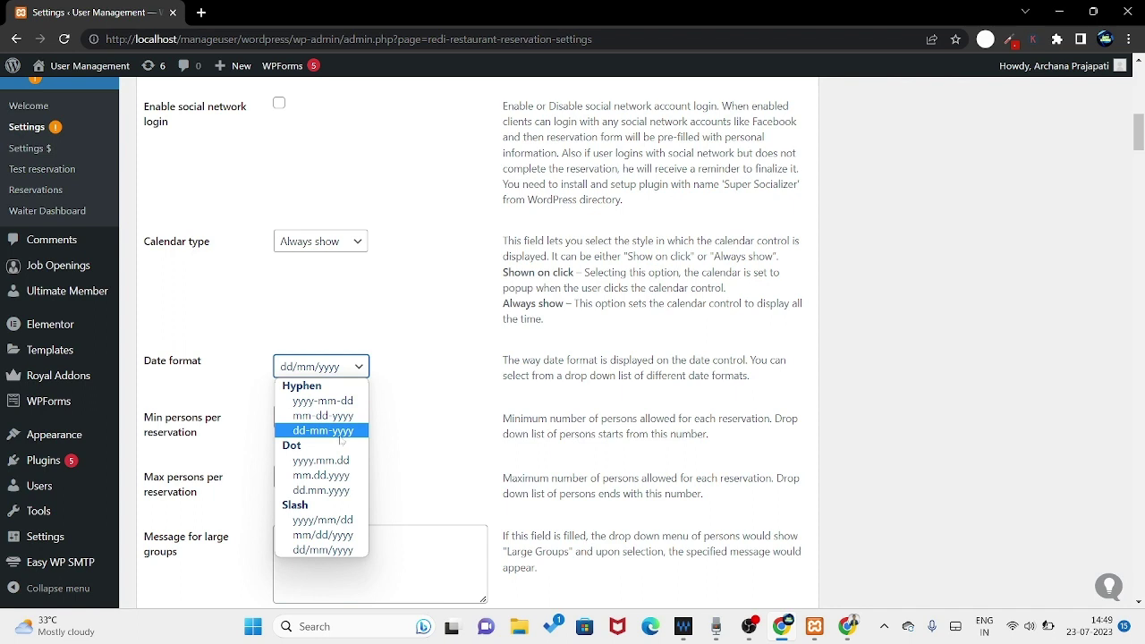
{"action": "left_click", "coordinate": [330, 550]}
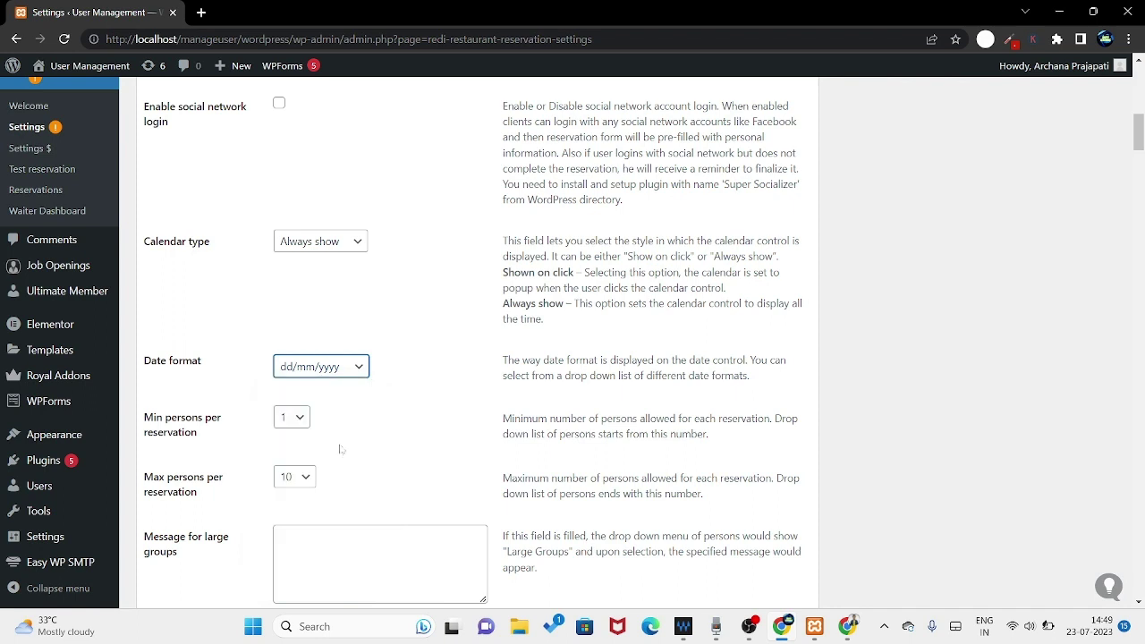
- Keep minimum persons at 1 and set maximum persons per reservation to 20
{"action": "left_click", "coordinate": [294, 419]}
{"action": "left_click", "coordinate": [293, 447]}
{"action": "left_click", "coordinate": [293, 480]}
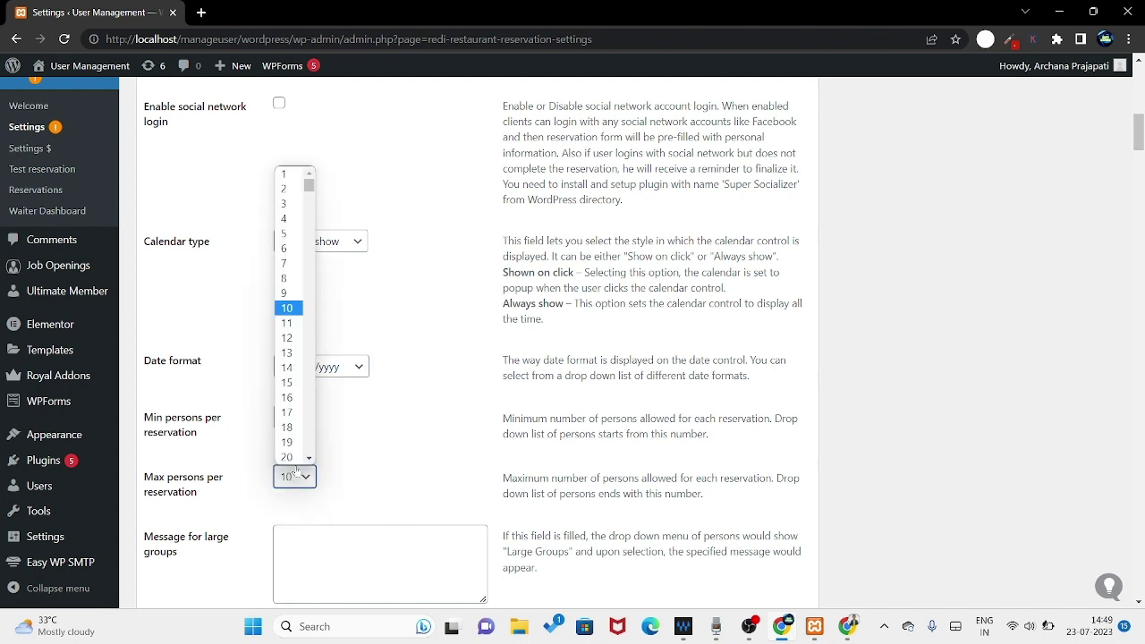
{"action": "scroll", "coordinate": [301, 416], "scroll_direction": "down", "scroll_amount": 6}
{"action": "scroll", "coordinate": [304, 423], "scroll_direction": "up", "scroll_amount": 7}
{"action": "scroll", "coordinate": [304, 423], "scroll_direction": "down", "scroll_amount": 5}
{"action": "scroll", "coordinate": [304, 421], "scroll_direction": "up", "scroll_amount": 6}
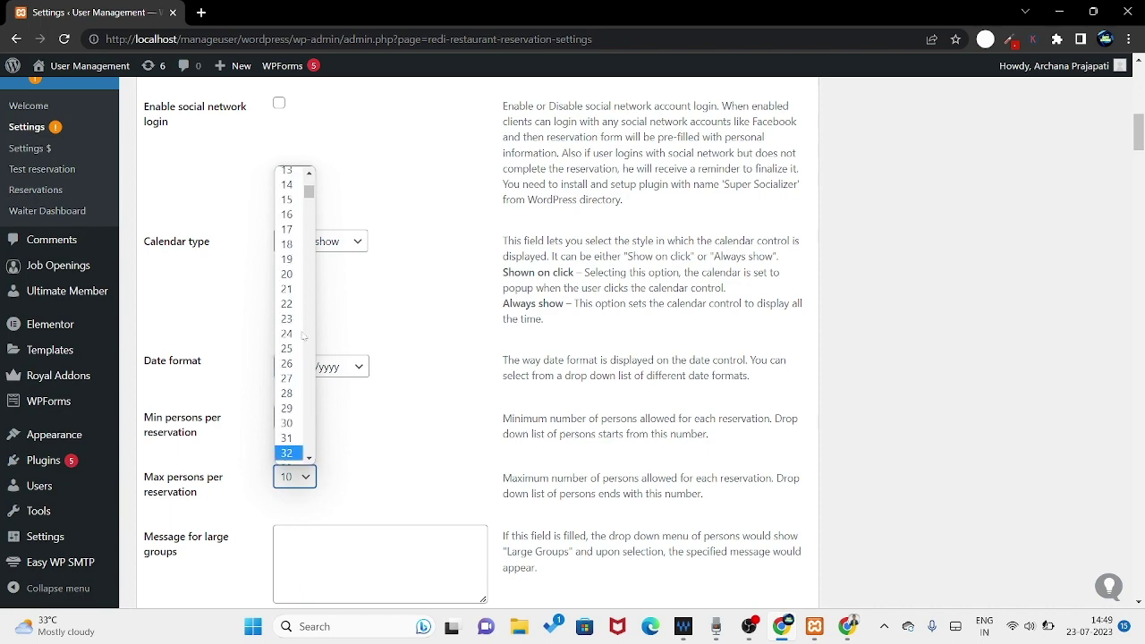
{"action": "left_click", "coordinate": [303, 319]}
{"action": "scroll", "coordinate": [433, 410], "scroll_direction": "down", "scroll_amount": 2}
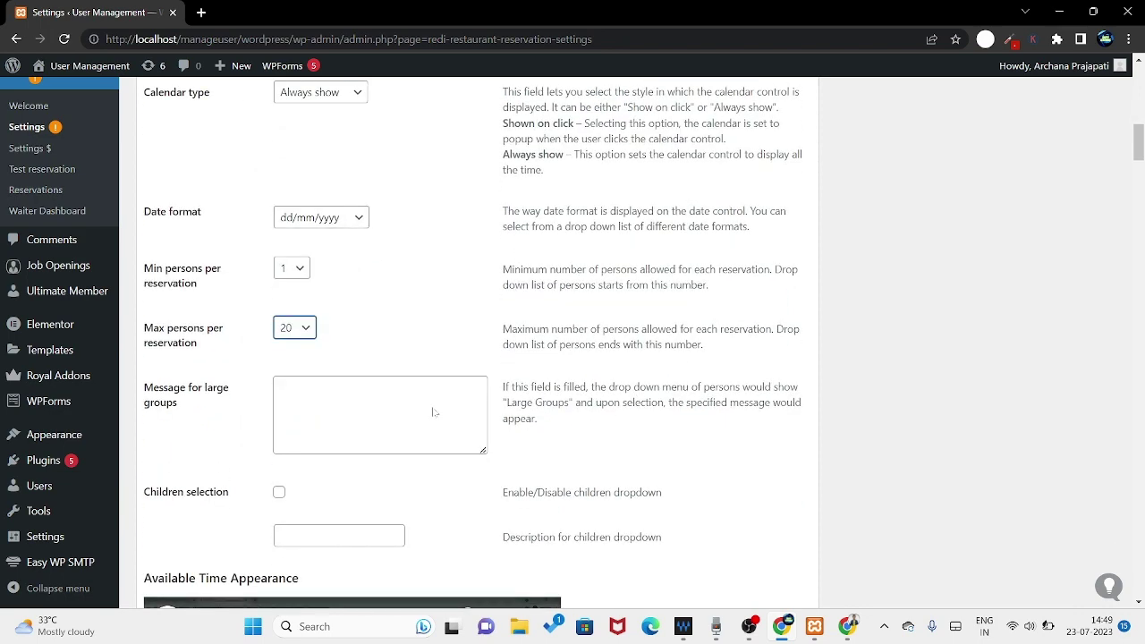
{"action": "key", "text": "Tab"}
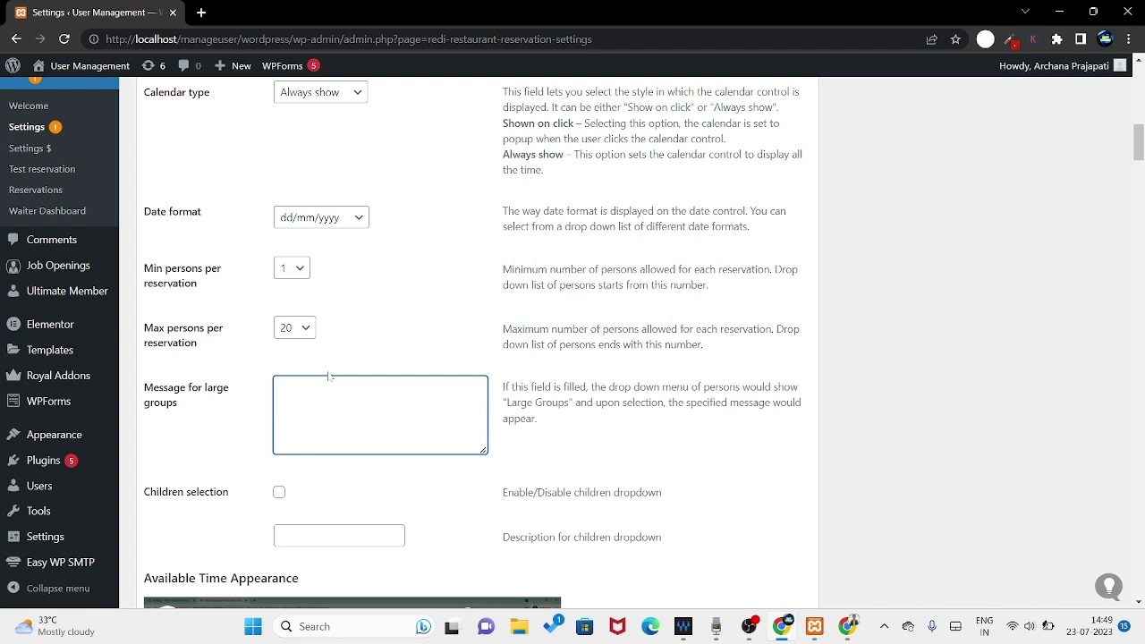
- Write a large-group message asking guests to contact the restaurant for more information
{"action": "type", "text": "If"}
{"action": "type", "text": " there is large"}
{"action": "type", "text": " groy"}
{"action": "type", "text": "p p"}
{"action": "type", "text": "lease con"}
{"action": "type", "text": "ct"}
{"action": "type", "text": " us"}
{"action": "type", "text": " for"}
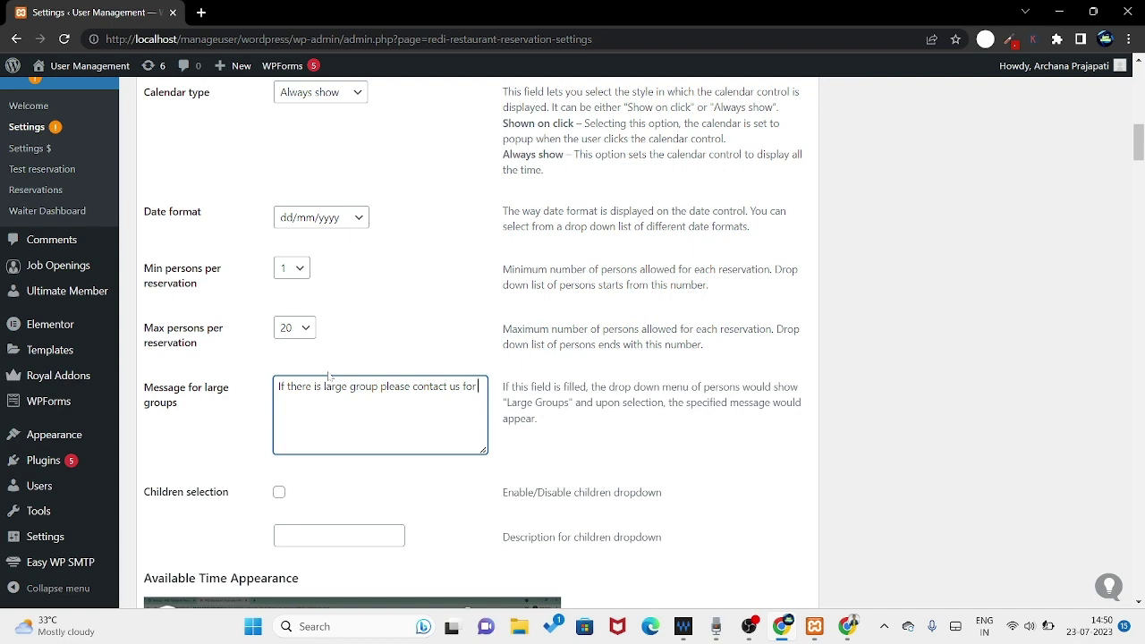
{"action": "type", "text": " more information"}
- Enable Children selection with the description '0-5 years'
{"action": "left_click", "coordinate": [278, 493]}
{"action": "left_click", "coordinate": [278, 493]}
{"action": "left_click", "coordinate": [279, 493]}
{"action": "left_click", "coordinate": [307, 535]}
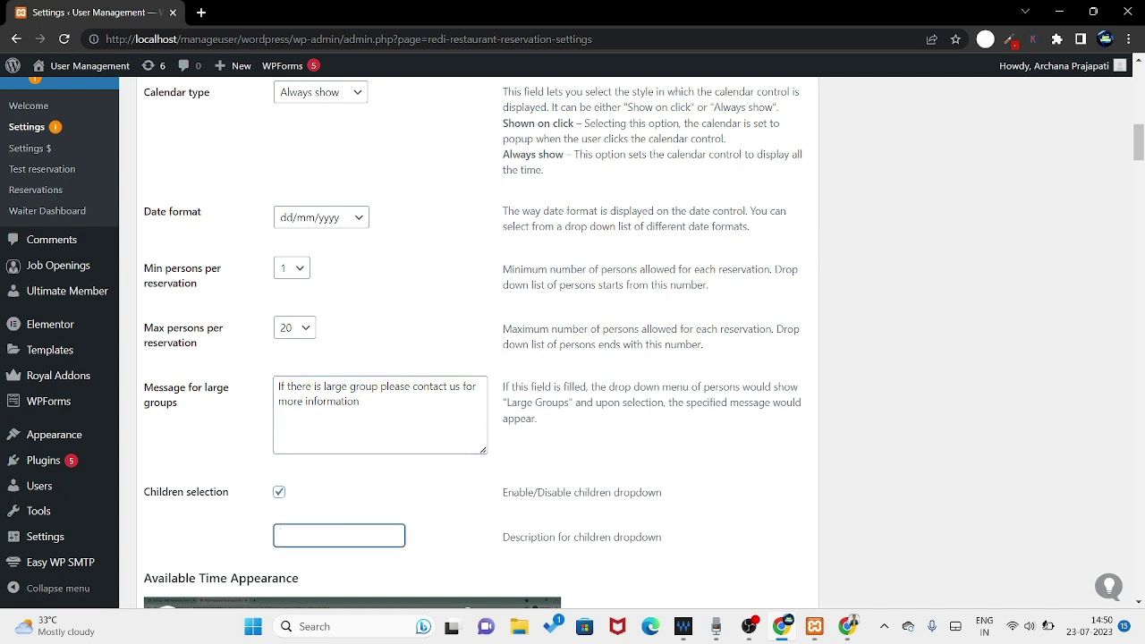
{"action": "type", "text": "0-5 years"}
- Tick 'Show end reservation time' and 'Display left seats', keeping a 30 min alternative time step
{"action": "scroll", "coordinate": [768, 493], "scroll_direction": "down", "scroll_amount": 2}
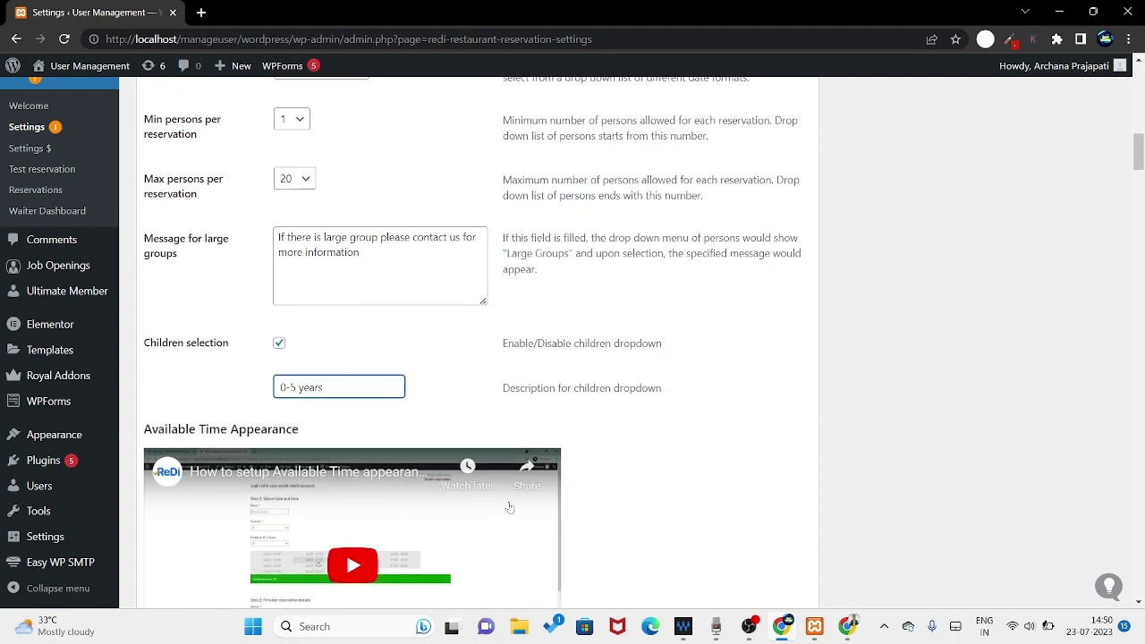
{"action": "scroll", "coordinate": [768, 493], "scroll_direction": "down", "scroll_amount": 4}
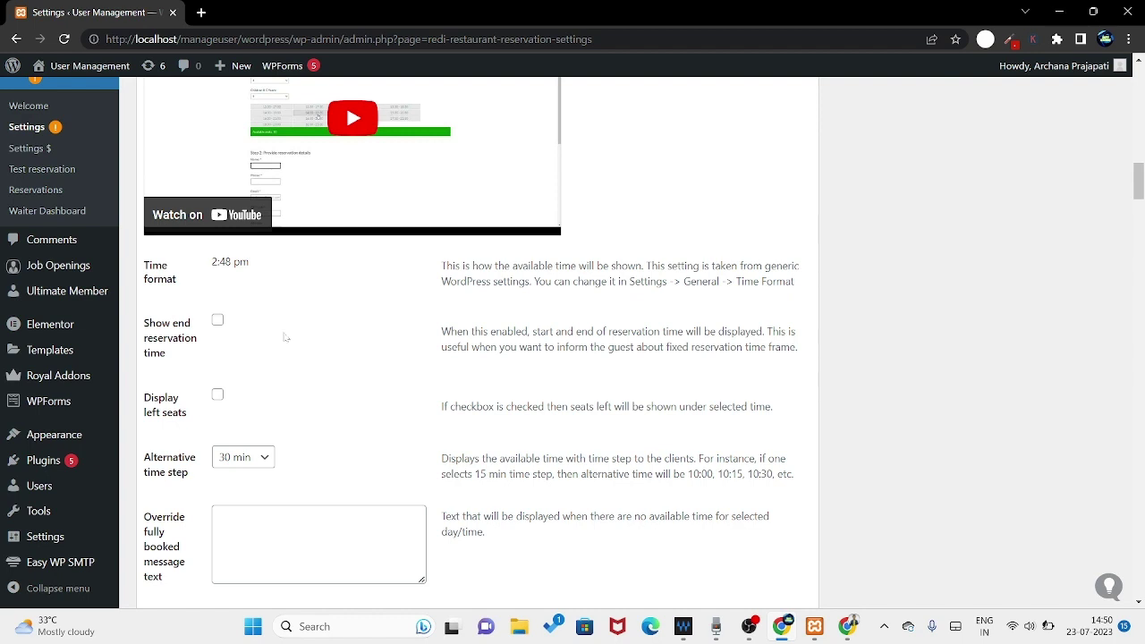
{"action": "left_click", "coordinate": [215, 324]}
{"action": "left_click", "coordinate": [218, 394]}
{"action": "left_click", "coordinate": [245, 463]}
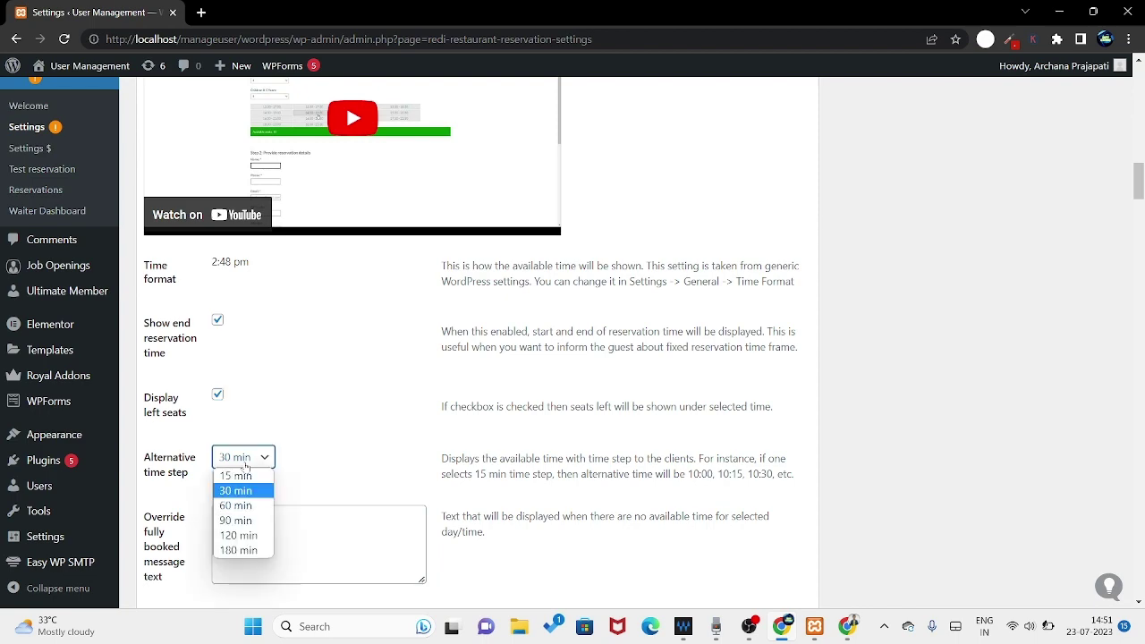
{"action": "left_click", "coordinate": [262, 491]}
{"action": "scroll", "coordinate": [383, 444], "scroll_direction": "down", "scroll_amount": 2}
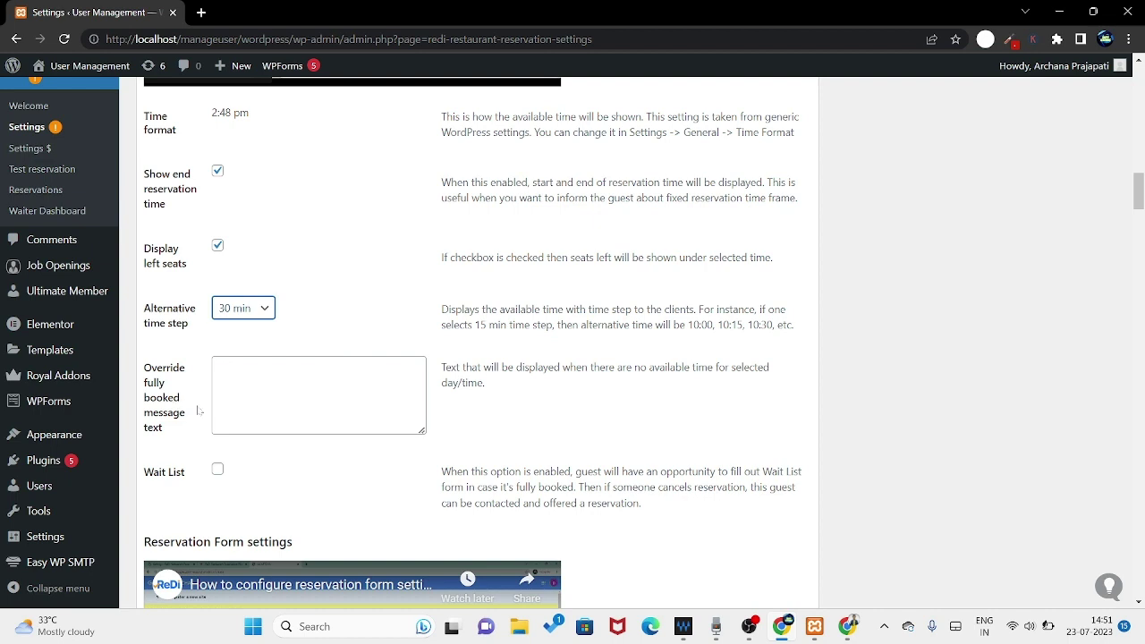
- Set the fully booked message to 'Sorry! Your selected date and time has been booked!!'
{"action": "left_click", "coordinate": [219, 369]}
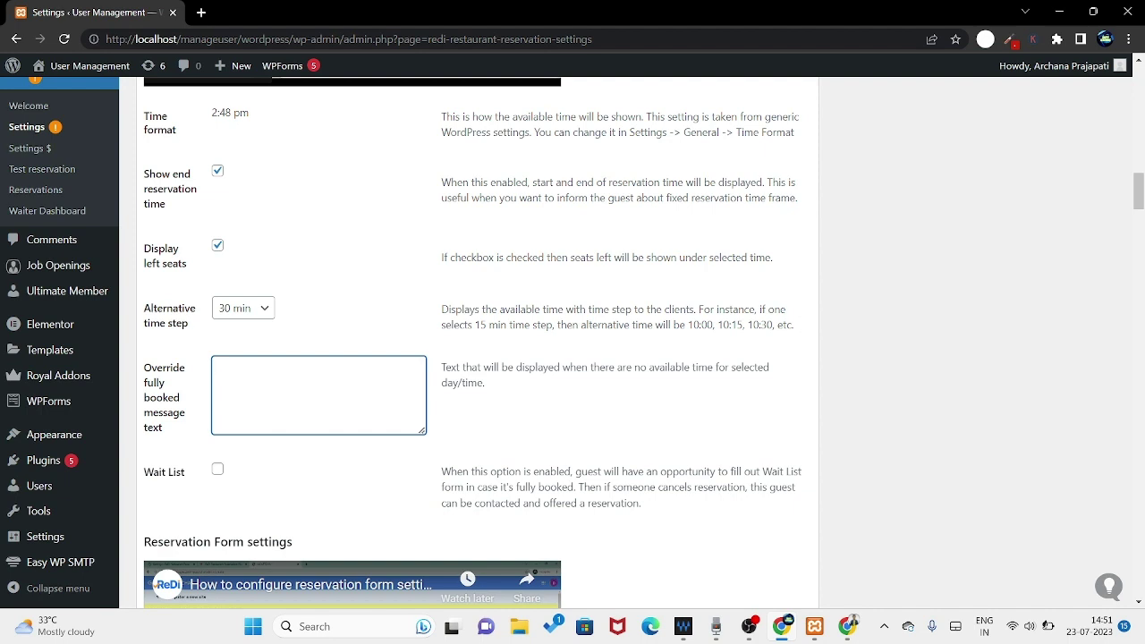
{"action": "type", "text": "Your selected date and time ha"}
{"action": "key", "text": "BackSpace"}
{"action": "type", "text": "as been "}
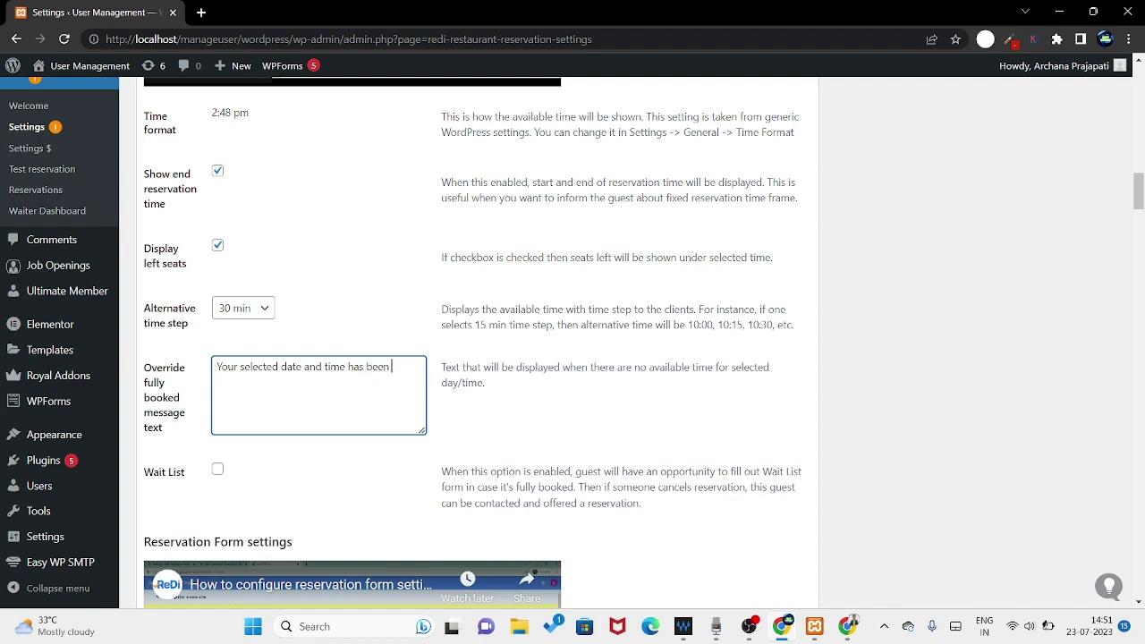
{"action": "type", "text": "booked!!"}
{"action": "left_click", "coordinate": [216, 367]}
{"action": "type", "text": "Apoll"}
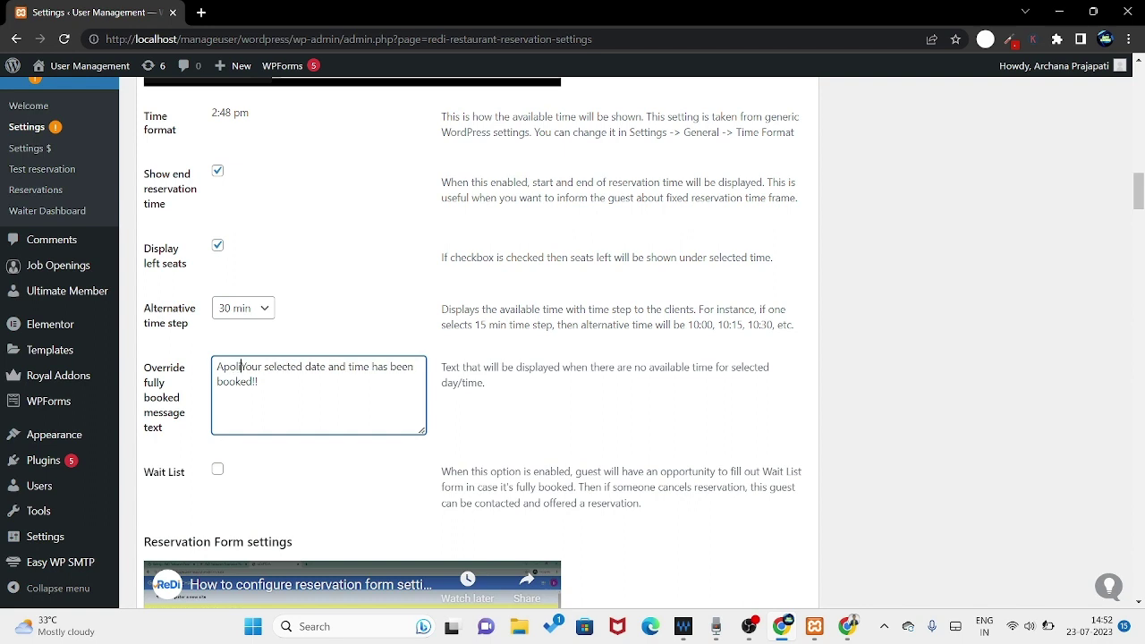
{"action": "key", "text": "BackSpace"}
{"action": "type", "text": "ol"}
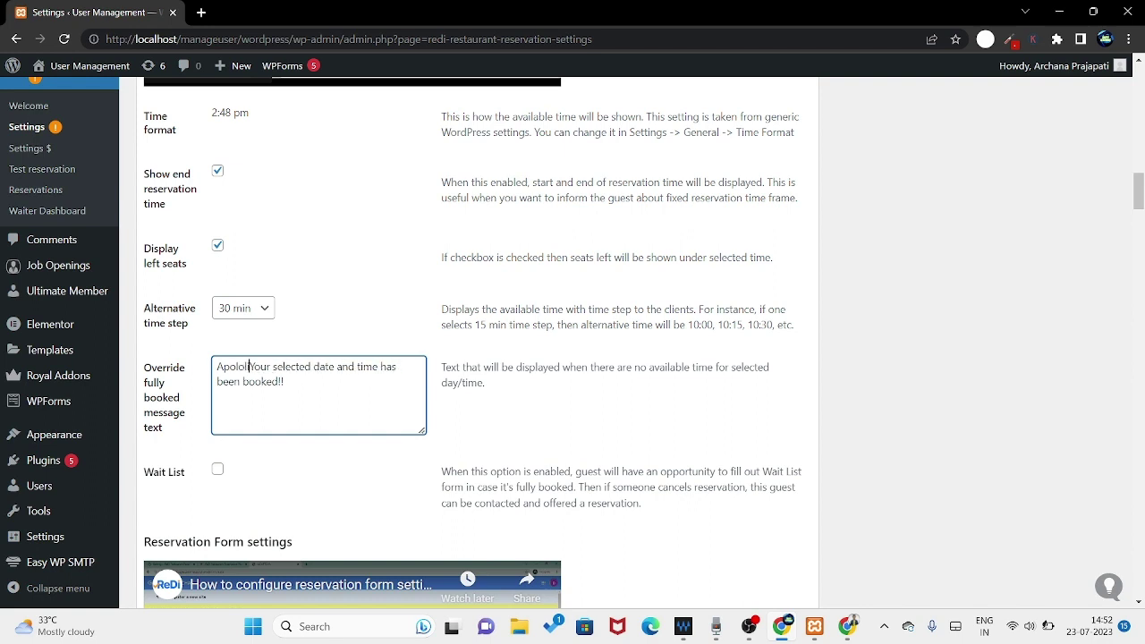
{"action": "type", "text": "i"}
{"action": "key", "text": "BackSpace"}
{"action": "key", "text": "BackSpace"}
{"action": "key", "text": "BackSpace"}
{"action": "key", "text": "BackSpace"}
{"action": "key", "text": "BackSpace"}
{"action": "key", "text": "BackSpace"}
{"action": "key", "text": "BackSpace"}
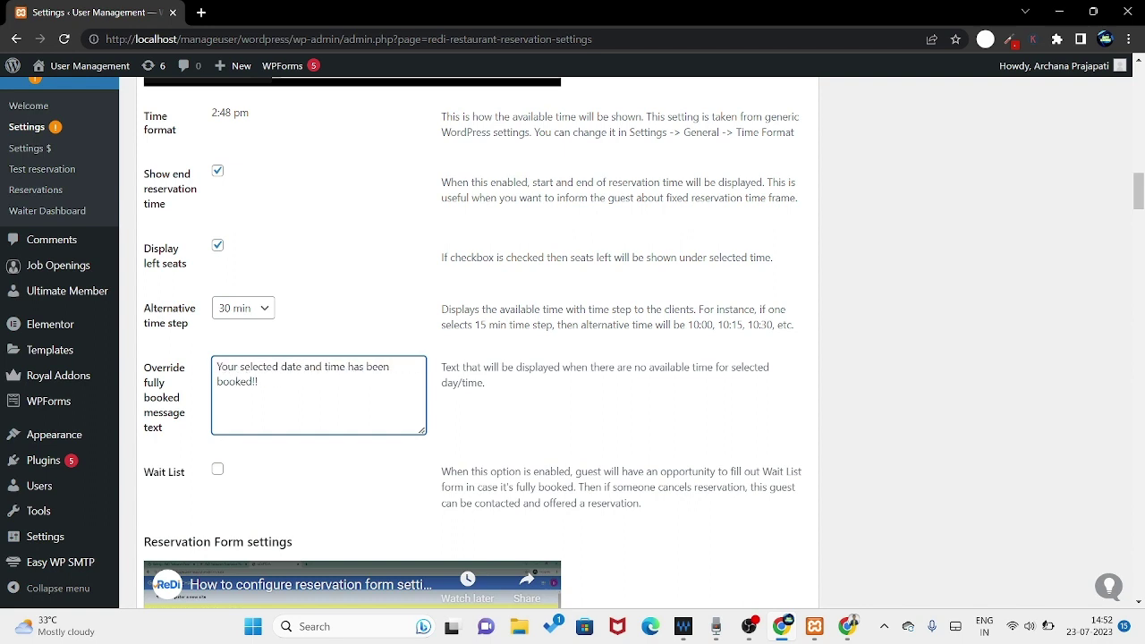
{"action": "type", "text": "Sorry"}
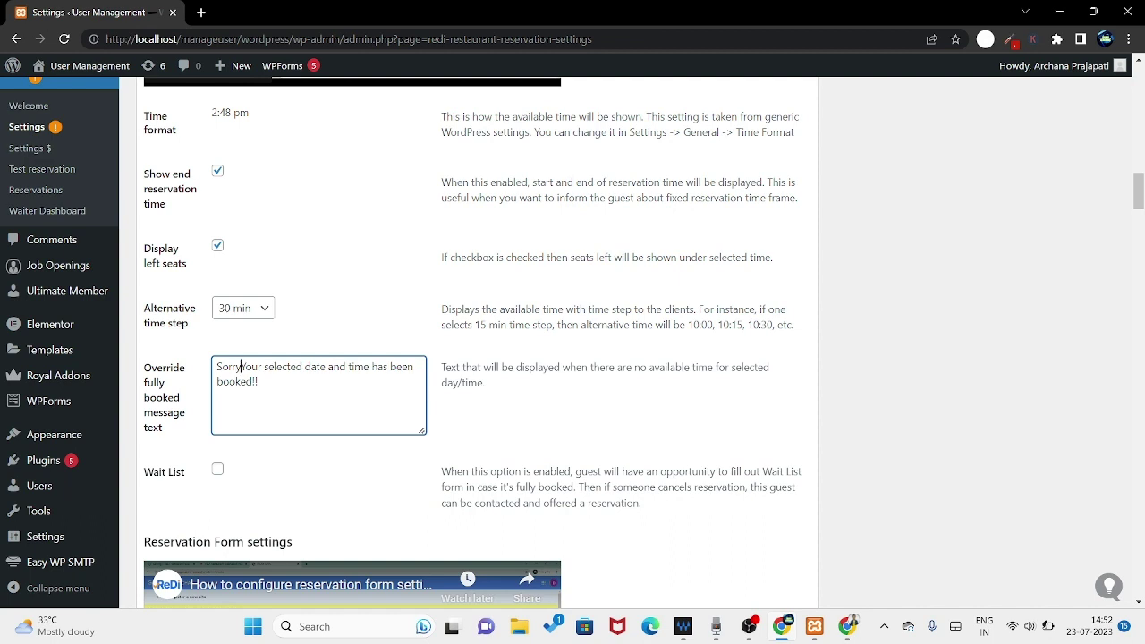
{"action": "type", "text": "!"}
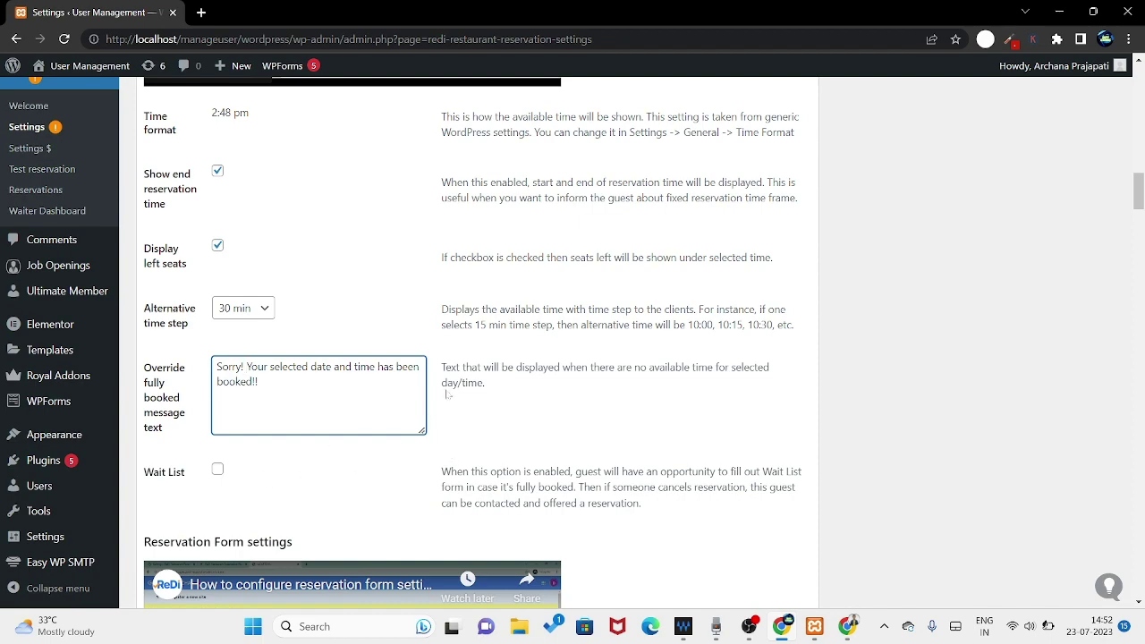
{"action": "scroll", "coordinate": [448, 394], "scroll_direction": "down", "scroll_amount": 6}
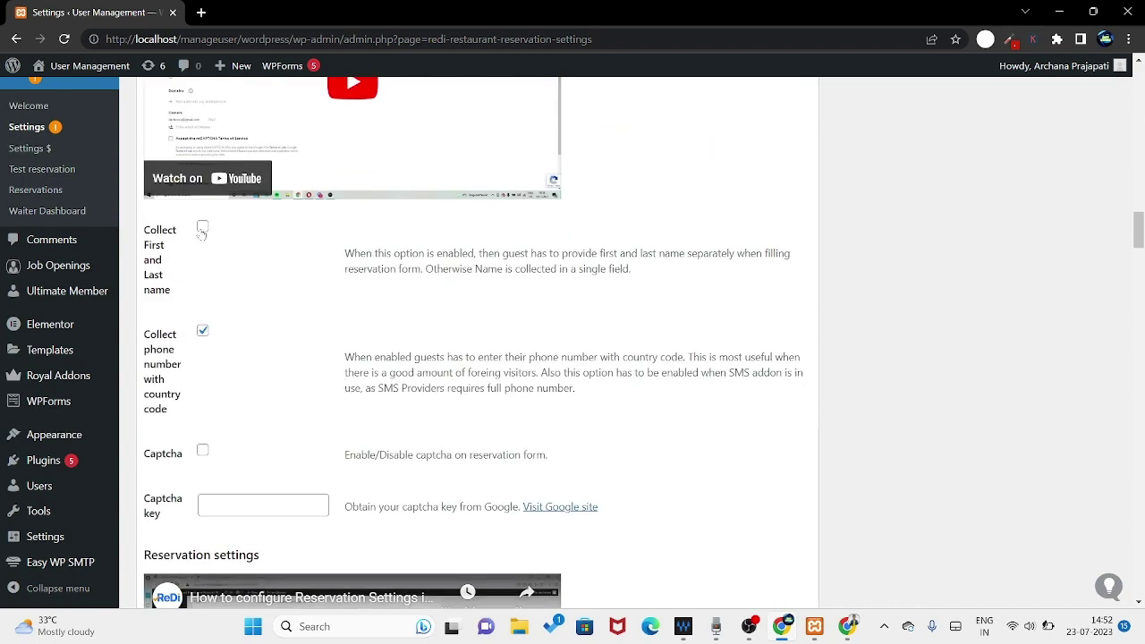
- Tick 'Collect First and Last name' and leave Captcha unticked after briefly enabling it
{"action": "left_click", "coordinate": [202, 229]}
{"action": "scroll", "coordinate": [273, 345], "scroll_direction": "down", "scroll_amount": 1}
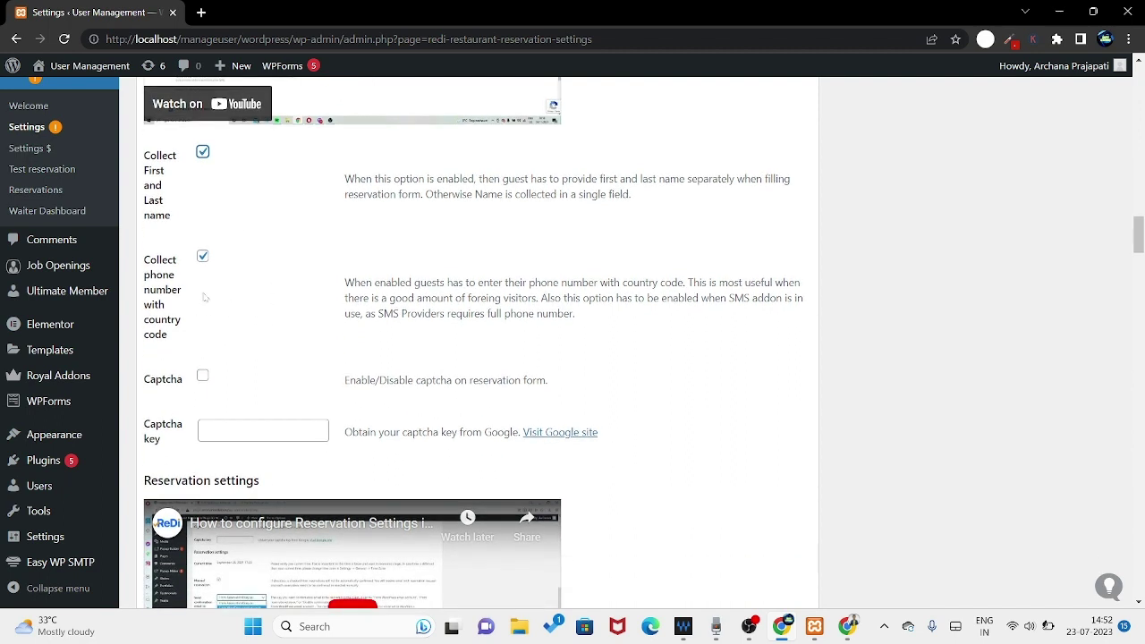
{"action": "scroll", "coordinate": [256, 299], "scroll_direction": "down", "scroll_amount": 1}
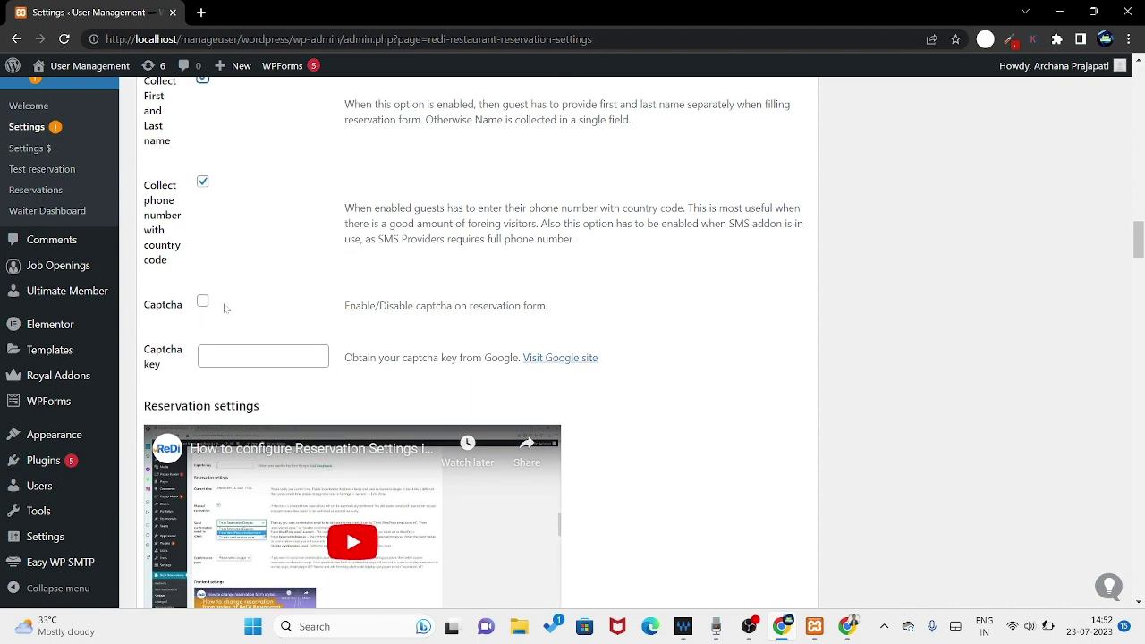
{"action": "left_click", "coordinate": [203, 302]}
{"action": "scroll", "coordinate": [282, 300], "scroll_direction": "down", "scroll_amount": 3}
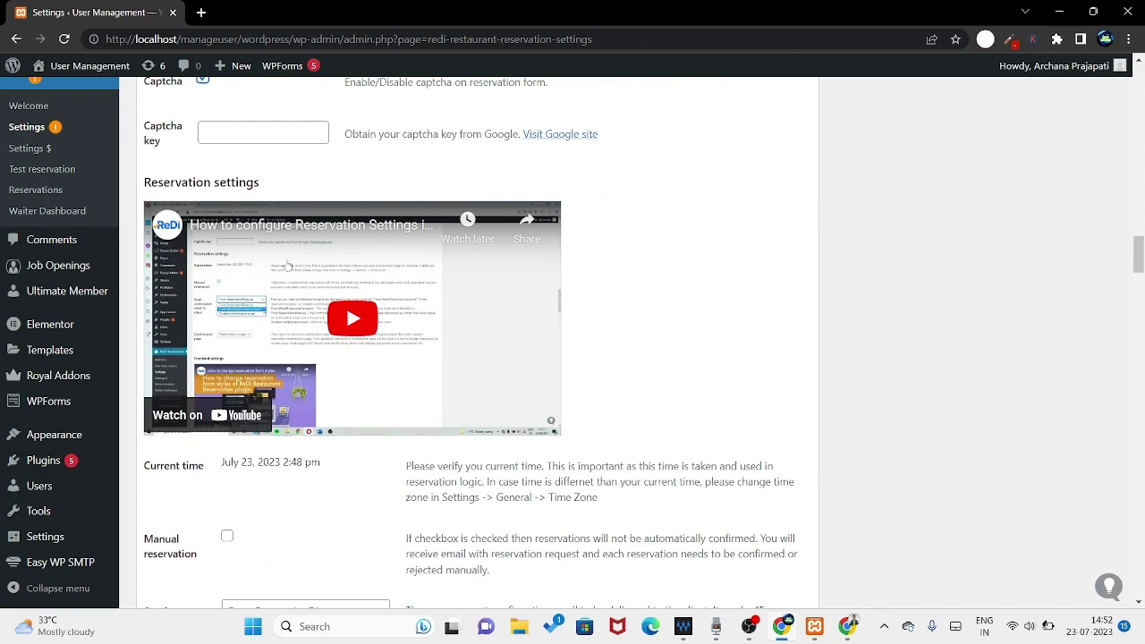
{"action": "left_click", "coordinate": [268, 132]}
{"action": "scroll", "coordinate": [286, 150], "scroll_direction": "up", "scroll_amount": 2}
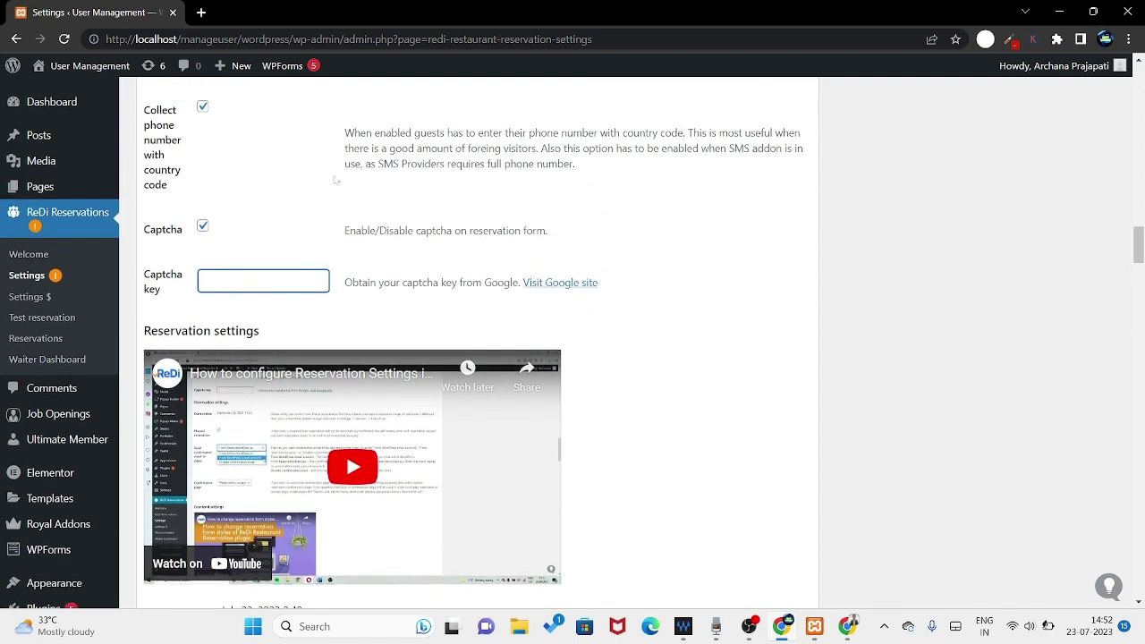
{"action": "left_click", "coordinate": [202, 226]}
{"action": "scroll", "coordinate": [308, 243], "scroll_direction": "down", "scroll_amount": 3}
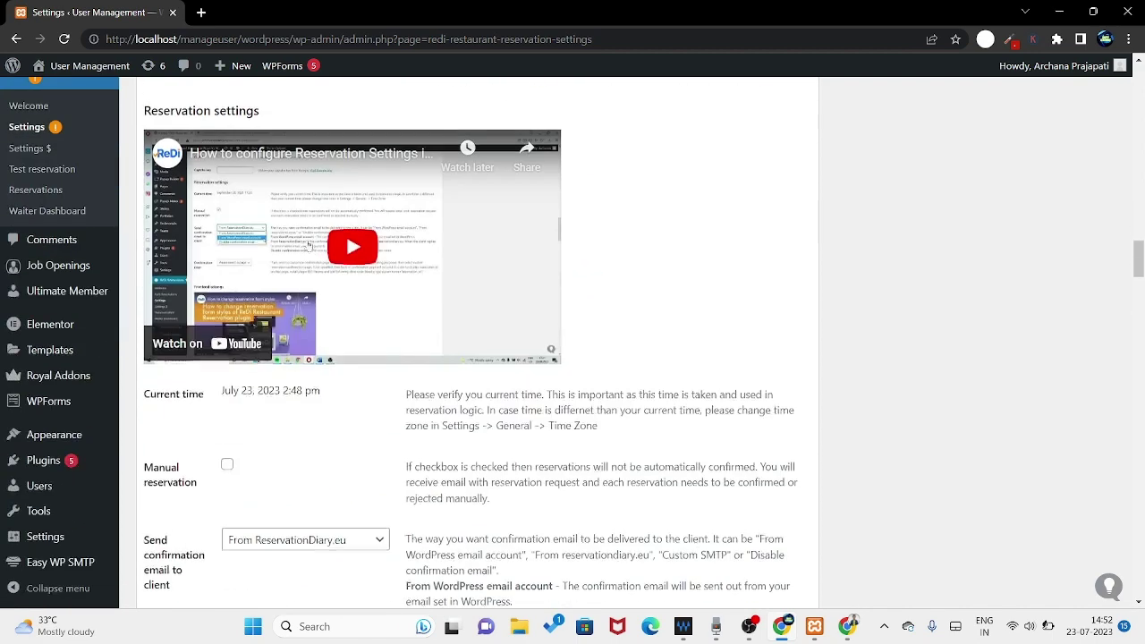
{"action": "scroll", "coordinate": [307, 285], "scroll_direction": "down", "scroll_amount": 2}
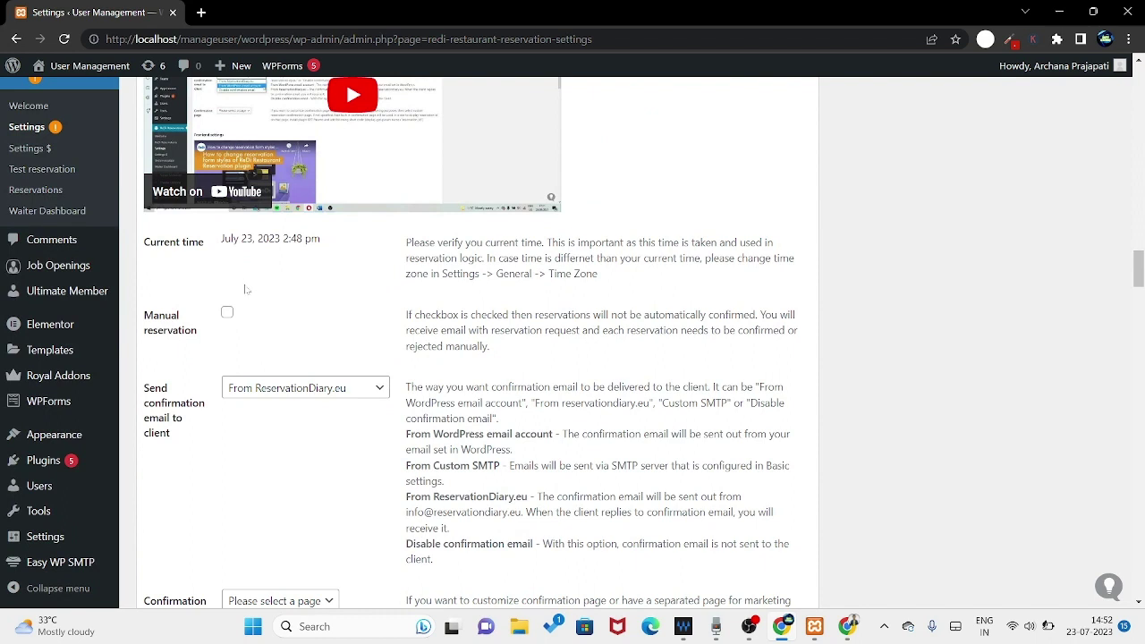
- Require manual confirmation for each reservation in ReDi Settings
{"action": "left_click_drag", "start_coordinate": [336, 241], "coordinate": [231, 238]}
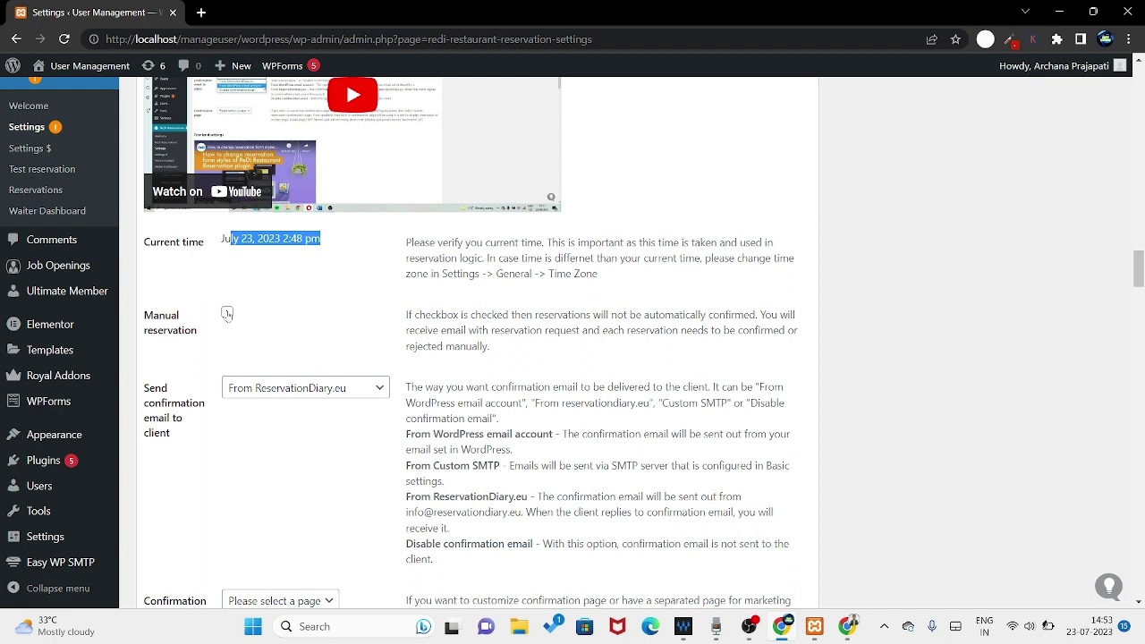
{"action": "left_click", "coordinate": [227, 313]}
{"action": "scroll", "coordinate": [302, 353], "scroll_direction": "down", "scroll_amount": 2}
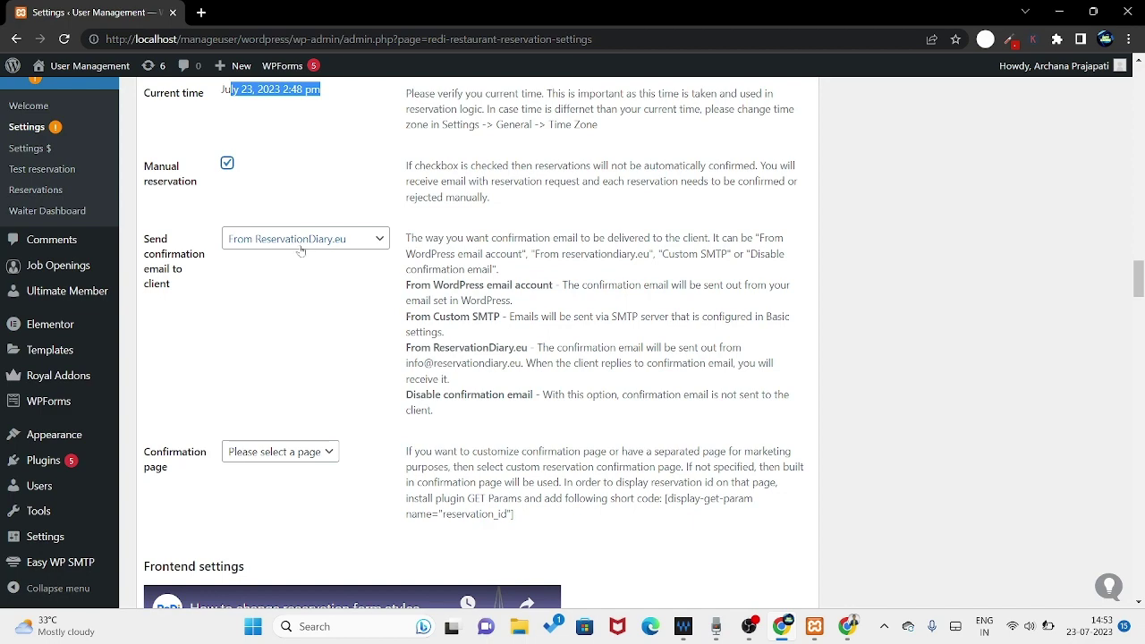
{"action": "scroll", "coordinate": [327, 266], "scroll_direction": "down", "scroll_amount": 1}
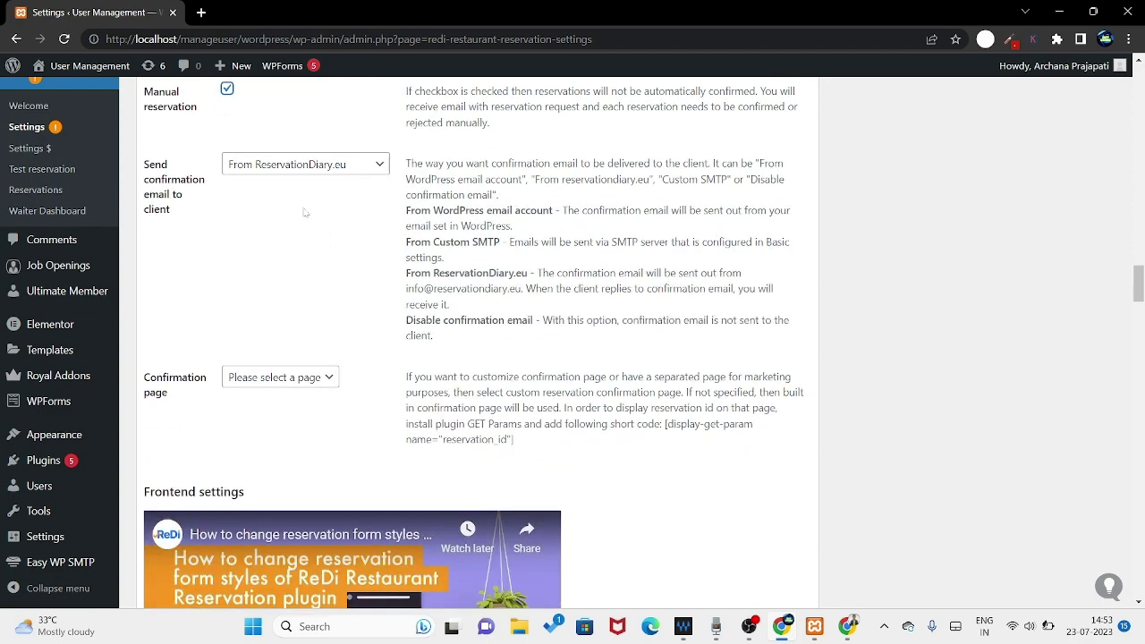
- Keep confirmation emails sent From ReservationDiary.eu and set the Confirmation page to Reservation
{"action": "left_click", "coordinate": [293, 169]}
{"action": "left_click", "coordinate": [295, 180]}
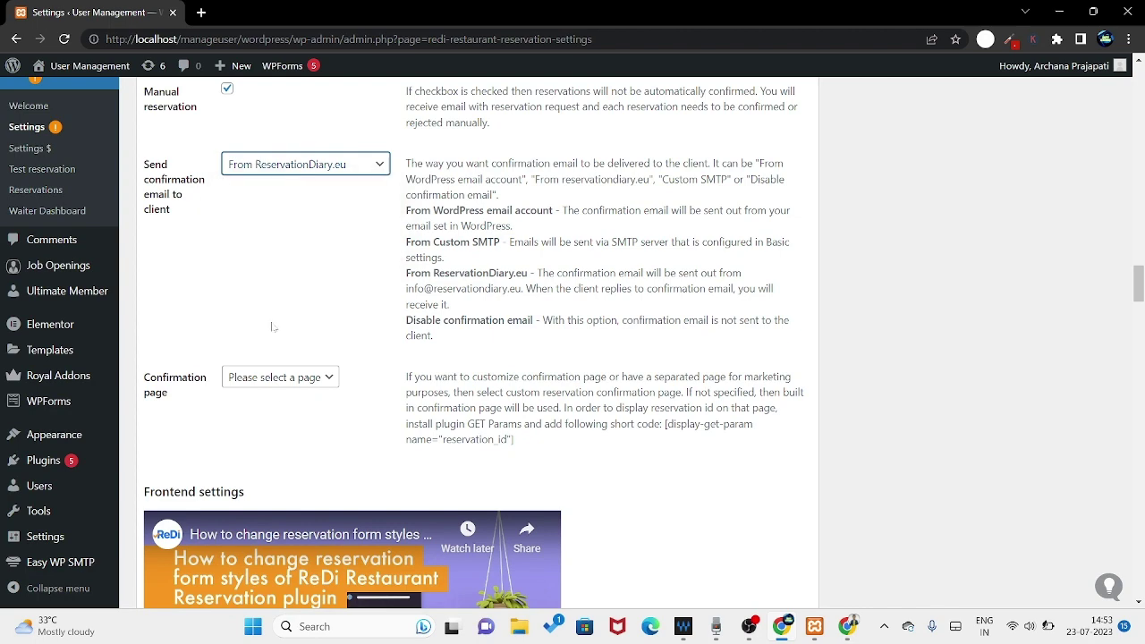
{"action": "left_click", "coordinate": [280, 377]}
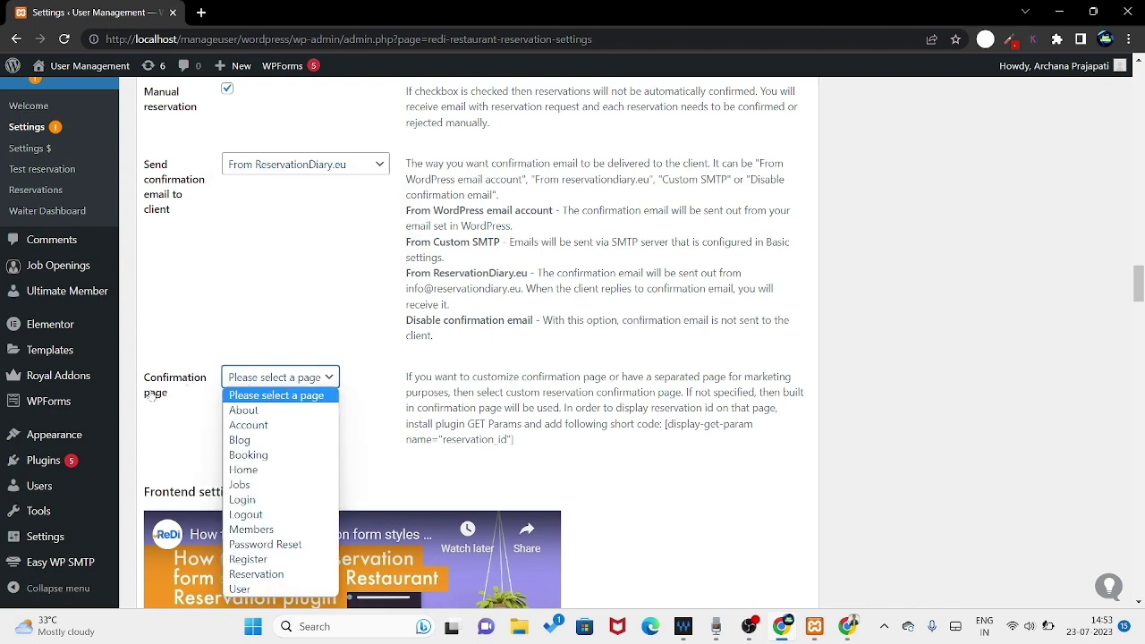
{"action": "scroll", "coordinate": [284, 384], "scroll_direction": "down", "scroll_amount": 2}
{"action": "left_click", "coordinate": [281, 231]}
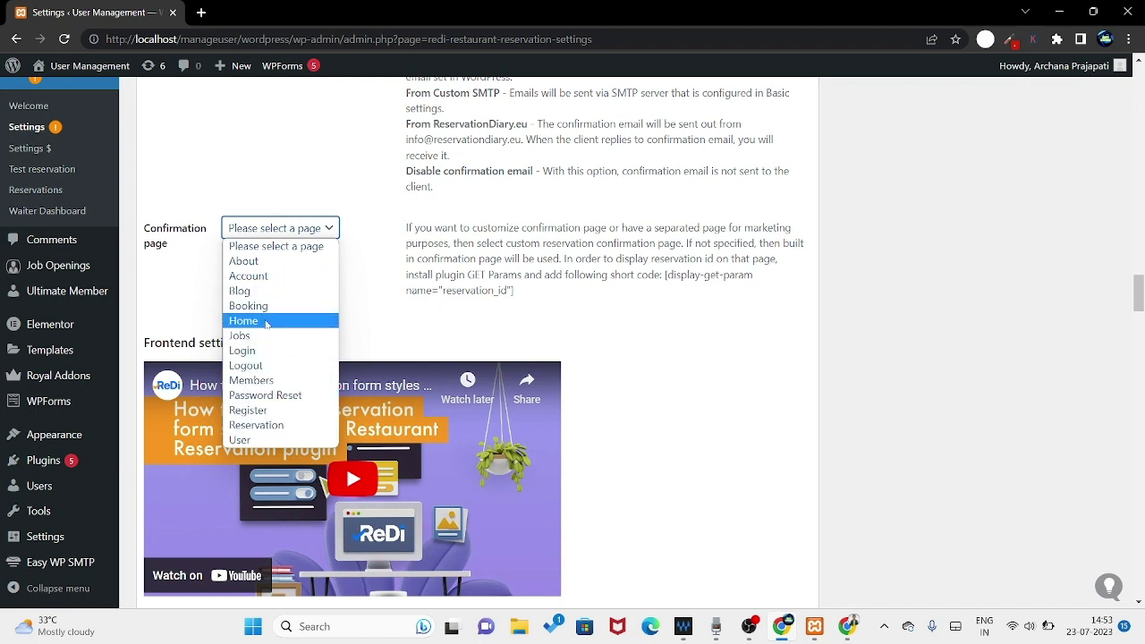
{"action": "left_click", "coordinate": [257, 425]}
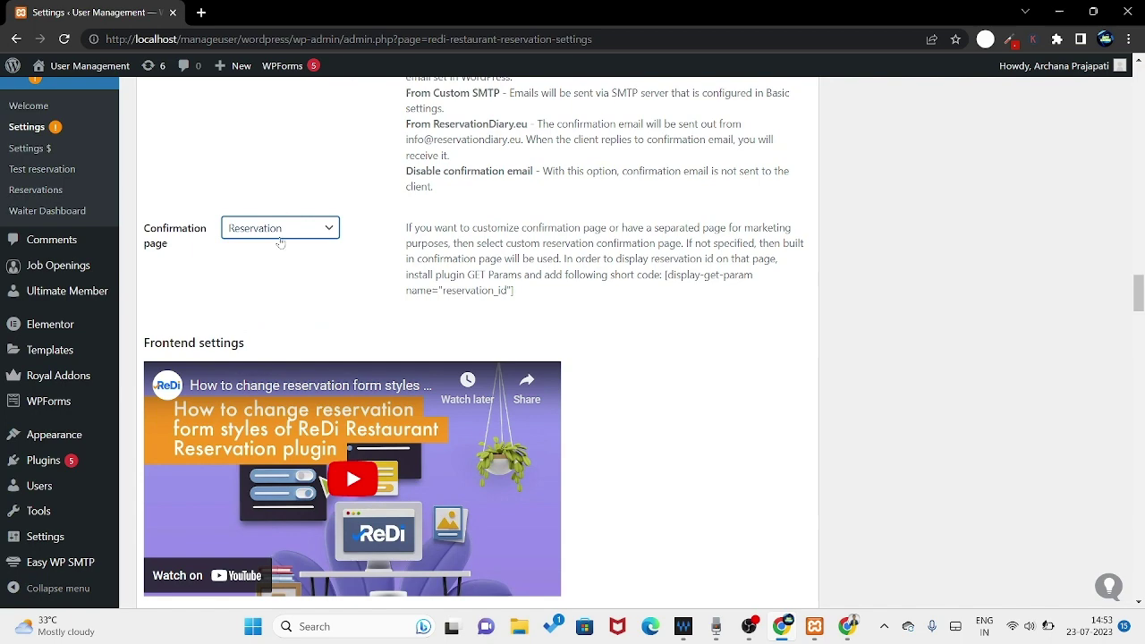
{"action": "scroll", "coordinate": [356, 278], "scroll_direction": "down", "scroll_amount": 4}
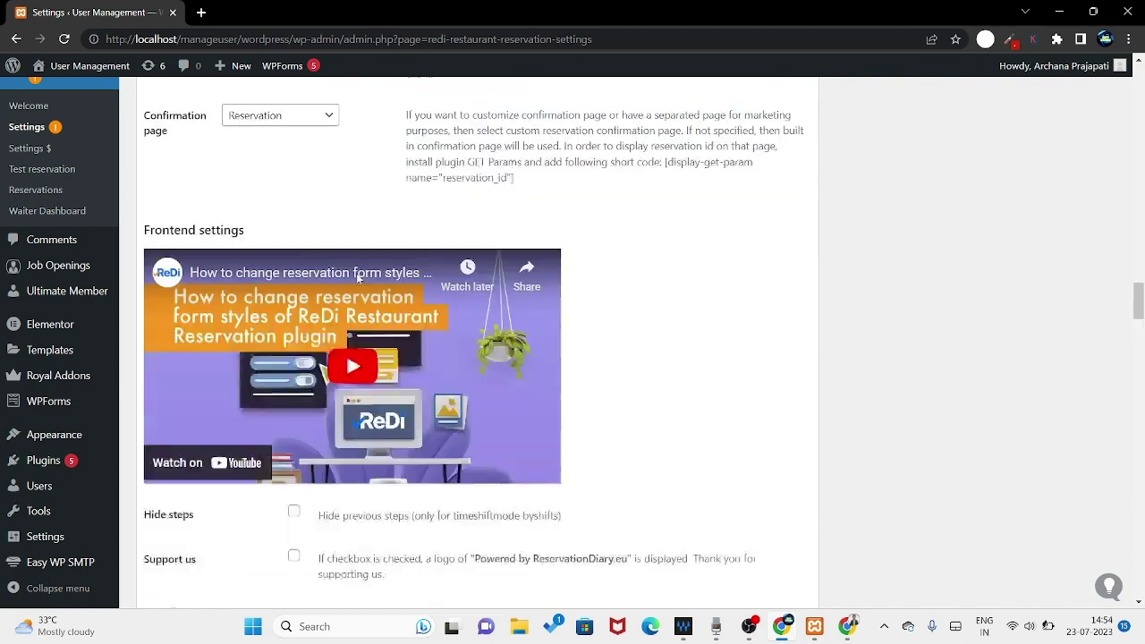
{"action": "scroll", "coordinate": [355, 280], "scroll_direction": "down", "scroll_amount": 1}
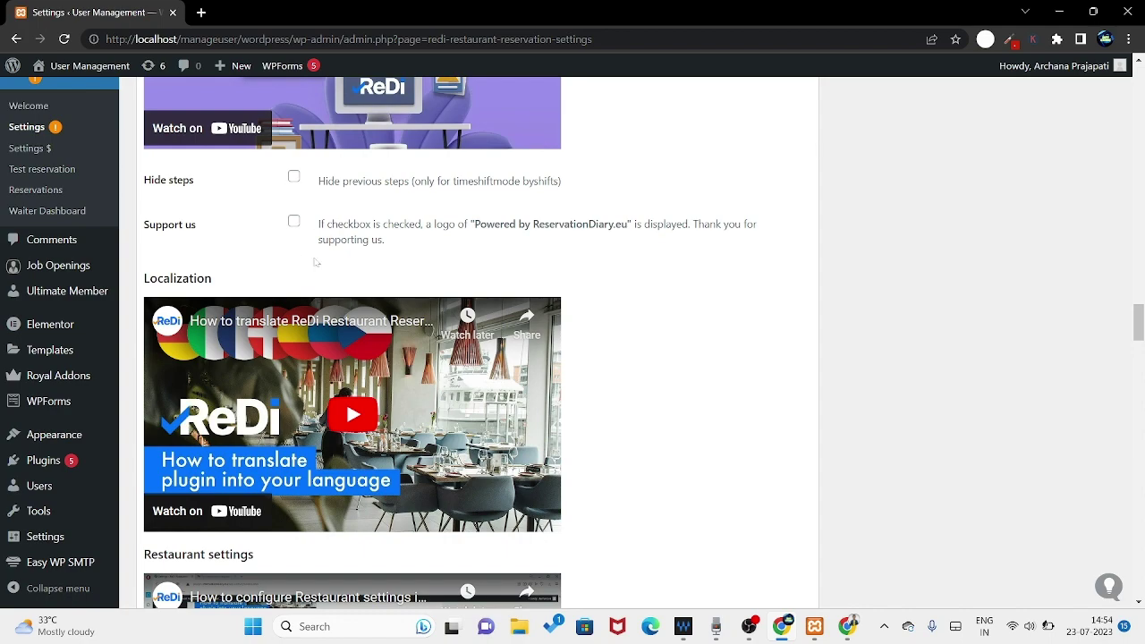
{"action": "scroll", "coordinate": [403, 267], "scroll_direction": "down", "scroll_amount": 5}
- Choose India from the restaurant's Country list
{"action": "scroll", "coordinate": [400, 270], "scroll_direction": "down", "scroll_amount": 1}
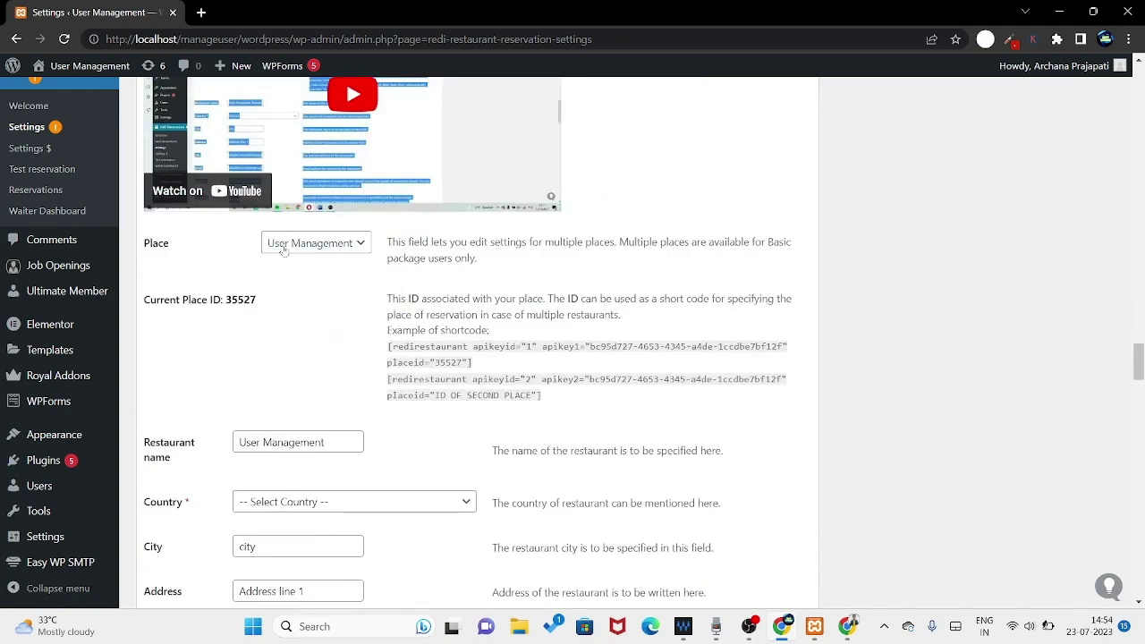
{"action": "scroll", "coordinate": [373, 327], "scroll_direction": "down", "scroll_amount": 3}
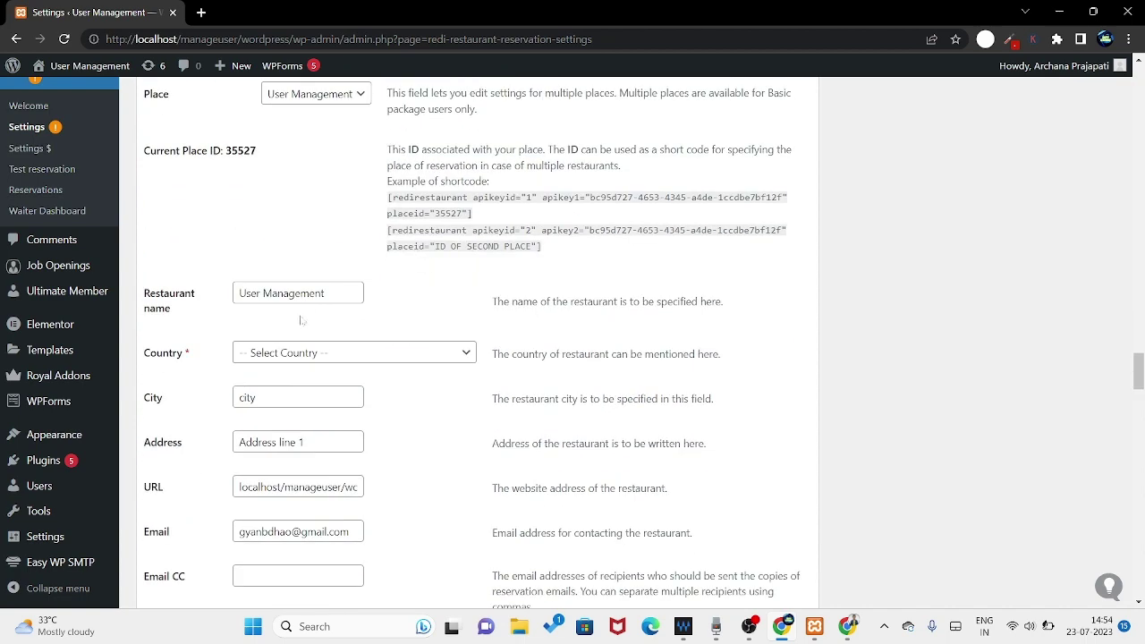
{"action": "left_click", "coordinate": [309, 279]}
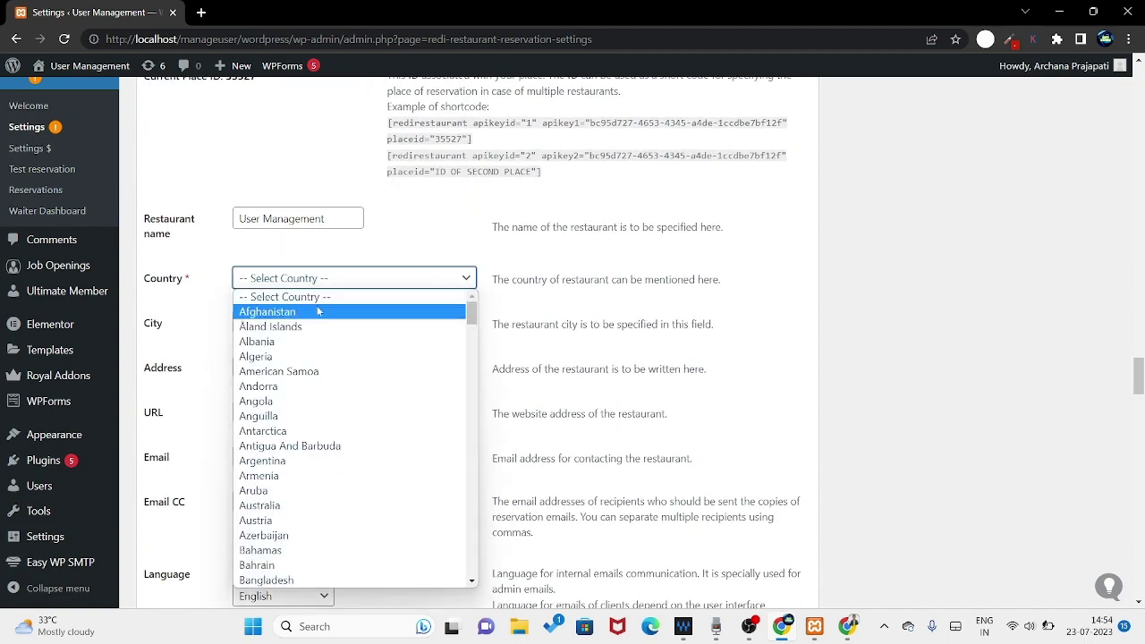
{"action": "scroll", "coordinate": [309, 385], "scroll_direction": "down", "scroll_amount": 10}
{"action": "scroll", "coordinate": [304, 392], "scroll_direction": "down", "scroll_amount": 8}
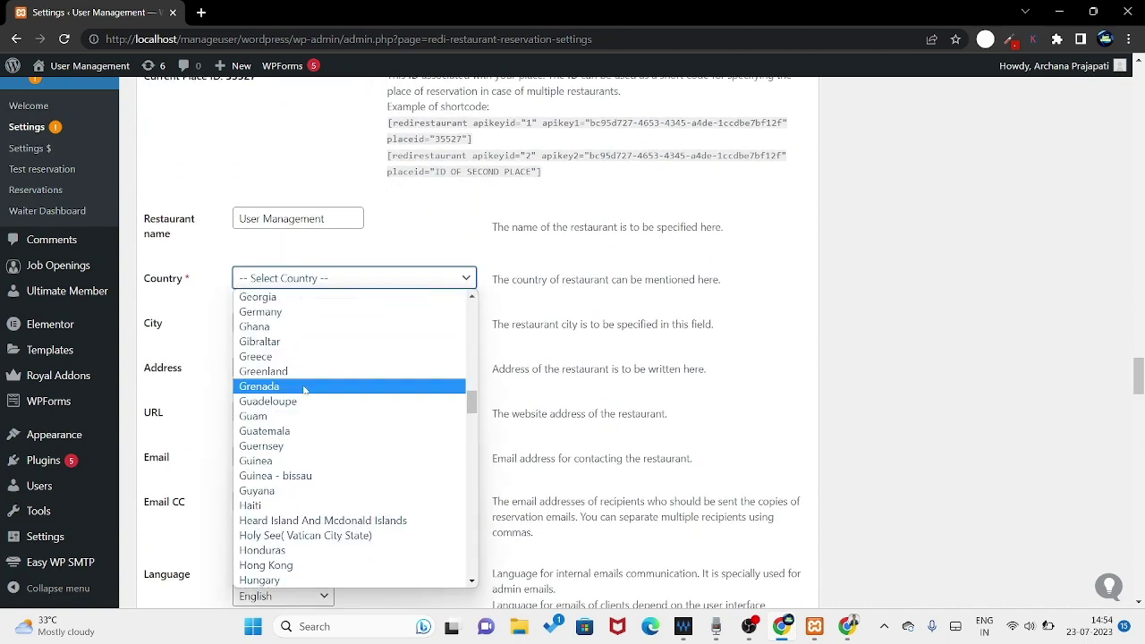
{"action": "scroll", "coordinate": [305, 389], "scroll_direction": "up", "scroll_amount": 3}
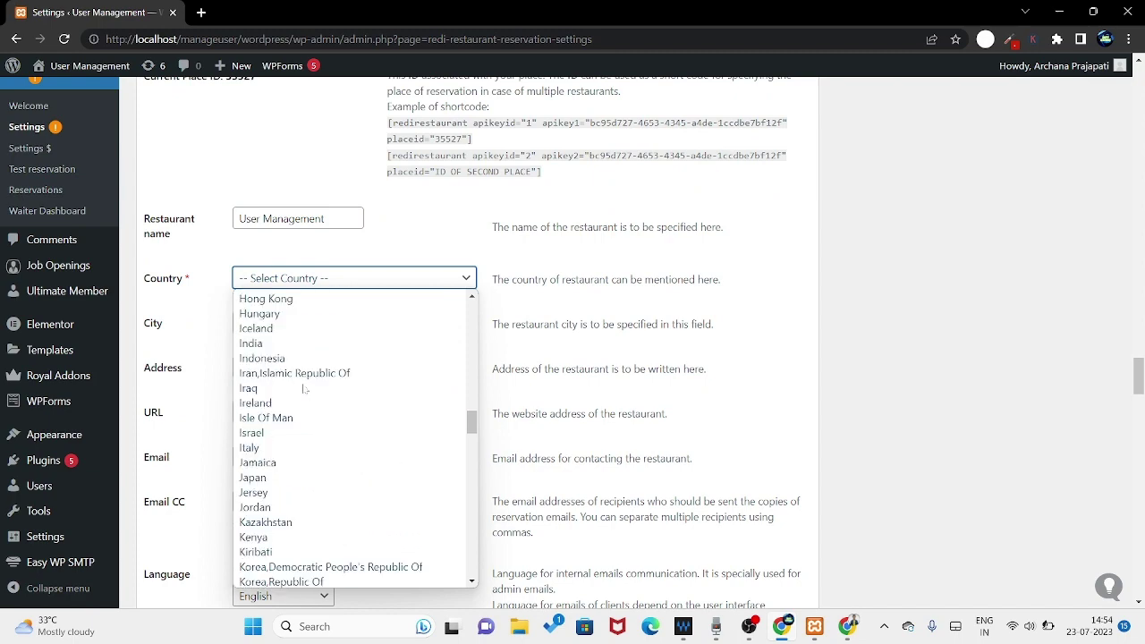
{"action": "scroll", "coordinate": [304, 389], "scroll_direction": "down", "scroll_amount": 5}
{"action": "scroll", "coordinate": [304, 389], "scroll_direction": "up", "scroll_amount": 3}
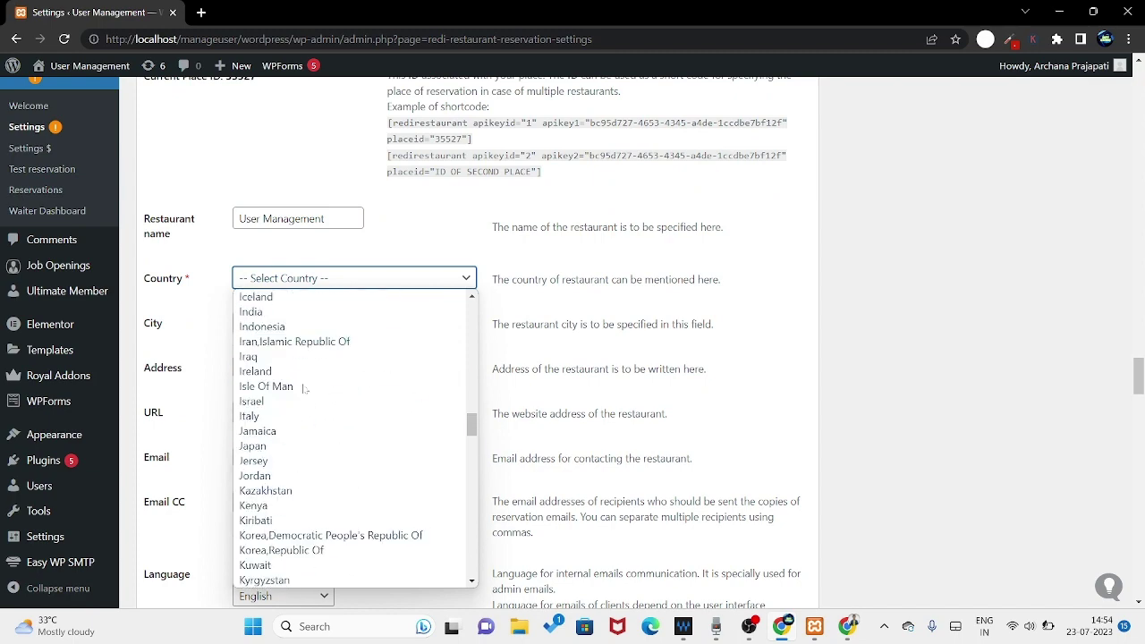
{"action": "left_click", "coordinate": [267, 313]}
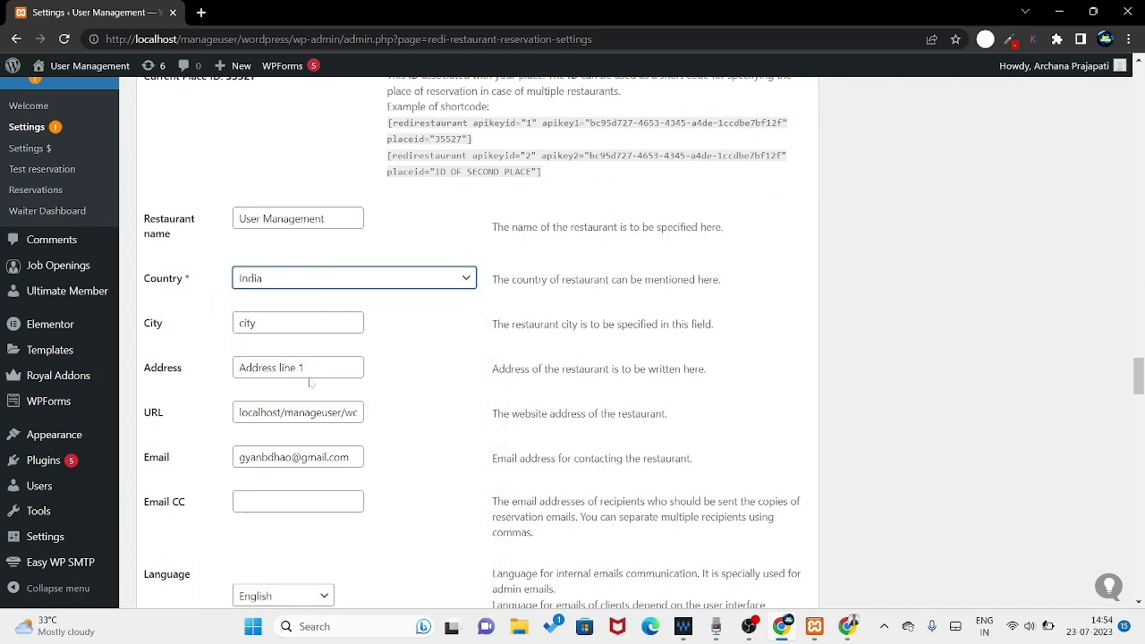
- Move down to the working-hours table showing 12:00 opening and 00:00 closing daily
{"action": "scroll", "coordinate": [282, 349], "scroll_direction": "down", "scroll_amount": 2}
{"action": "scroll", "coordinate": [380, 332], "scroll_direction": "down", "scroll_amount": 2}
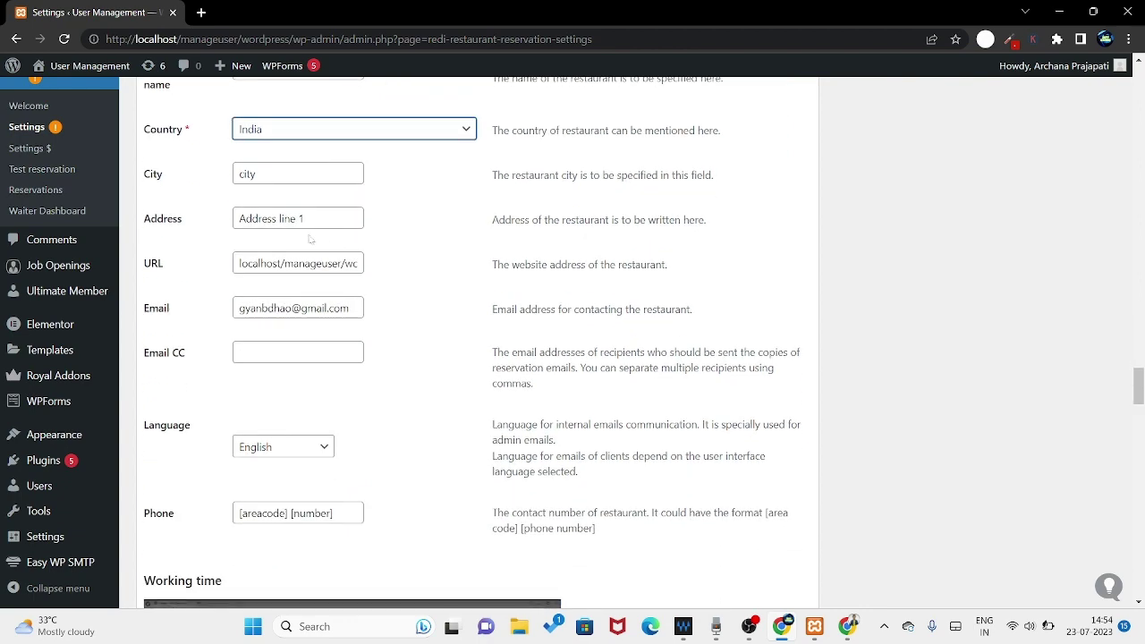
{"action": "scroll", "coordinate": [387, 349], "scroll_direction": "down", "scroll_amount": 6}
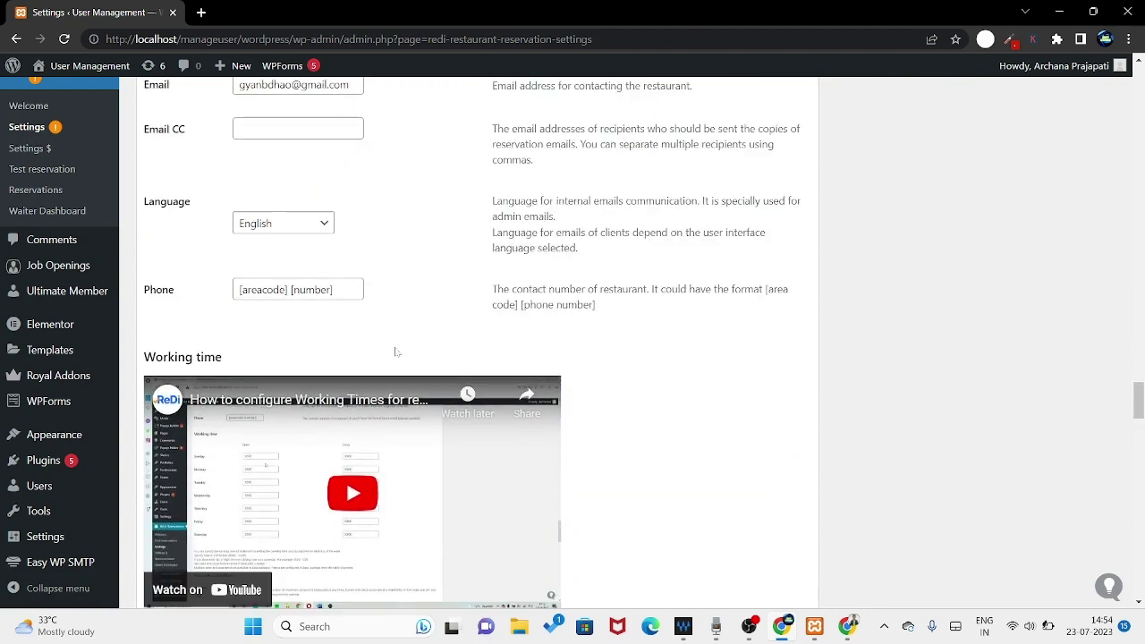
{"action": "scroll", "coordinate": [424, 215], "scroll_direction": "down", "scroll_amount": 3}
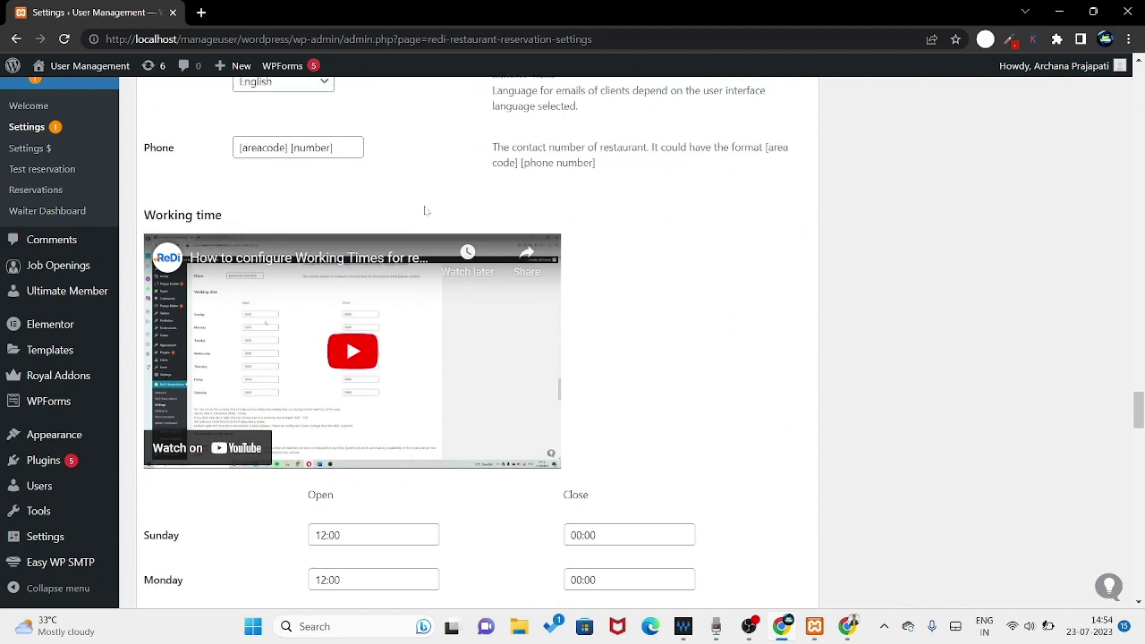
{"action": "scroll", "coordinate": [531, 417], "scroll_direction": "down", "scroll_amount": 5}
{"action": "scroll", "coordinate": [527, 412], "scroll_direction": "up", "scroll_amount": 10}
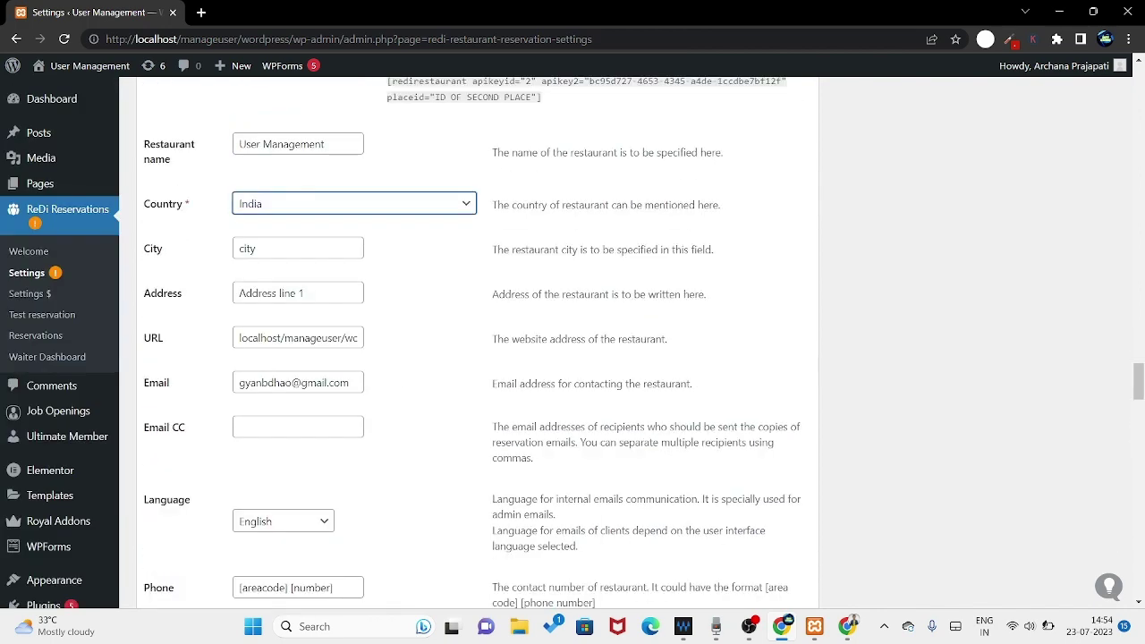
{"action": "left_click_drag", "start_coordinate": [340, 383], "coordinate": [217, 382]}
- Set the opening time to 10:00 for every day, Sunday through Saturday
{"action": "scroll", "coordinate": [387, 428], "scroll_direction": "down", "scroll_amount": 12}
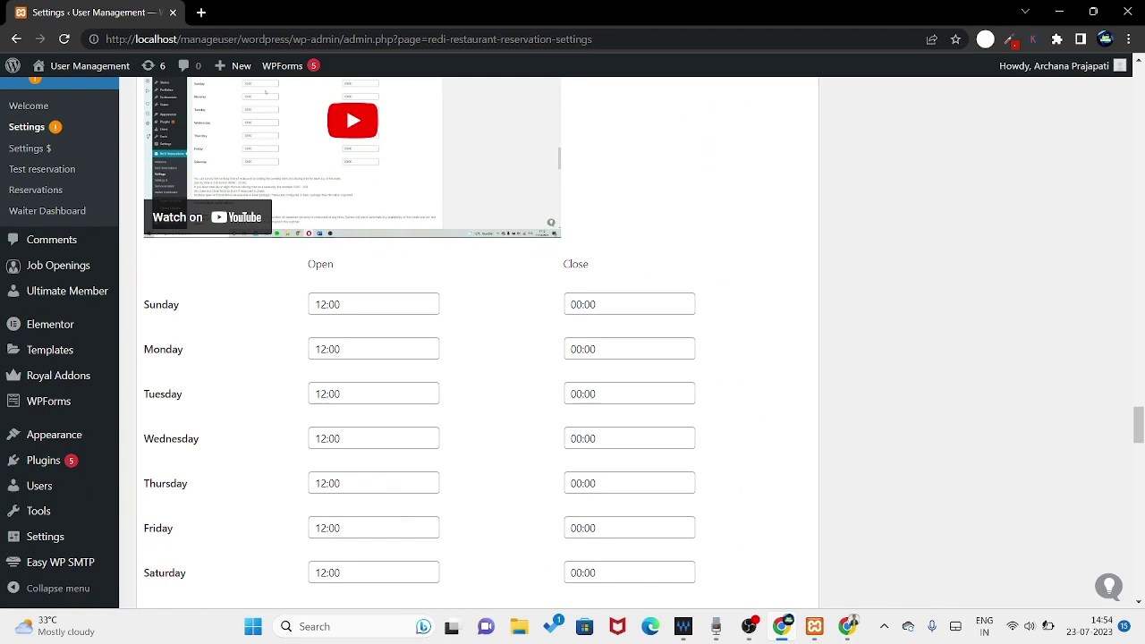
{"action": "left_click_drag", "start_coordinate": [327, 305], "coordinate": [265, 311]}
{"action": "type", "text": "1"}
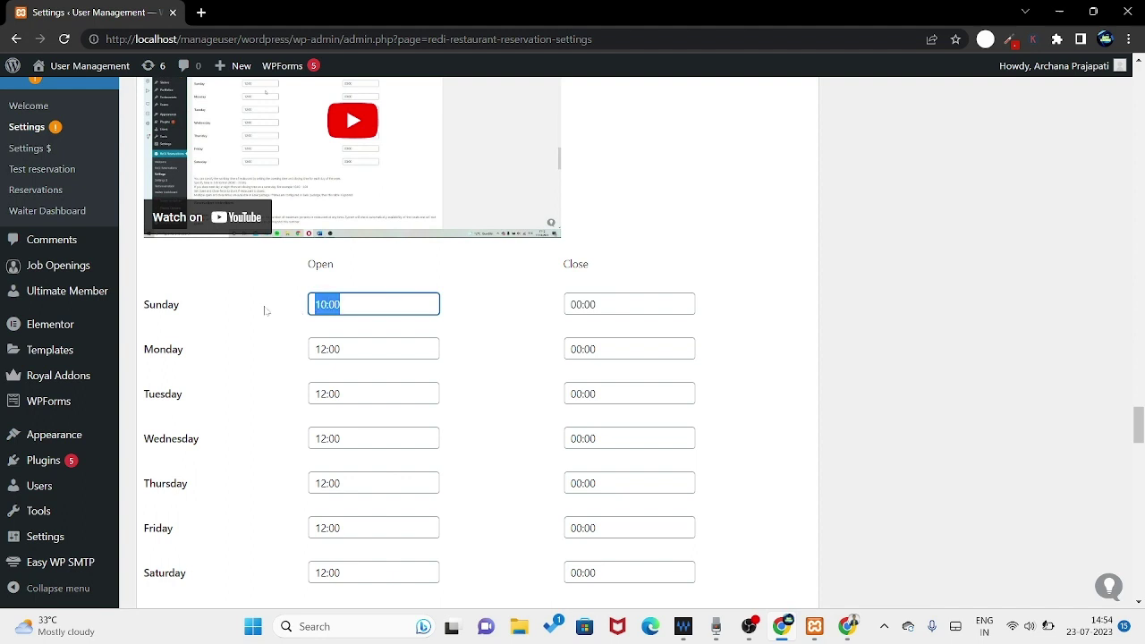
{"action": "key", "text": "ctrl+c"}
{"action": "left_click_drag", "start_coordinate": [342, 350], "coordinate": [261, 357]}
{"action": "key", "text": "ctrl+v"}
{"action": "left_click_drag", "start_coordinate": [342, 395], "coordinate": [257, 404]}
{"action": "key", "text": "ctrl+v"}
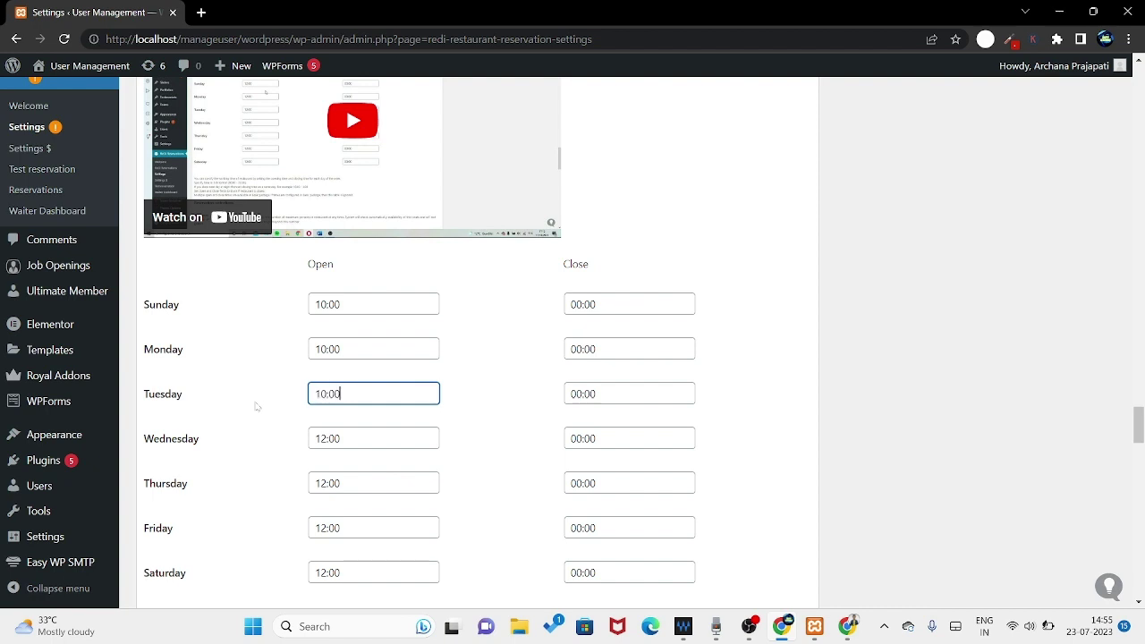
{"action": "left_click_drag", "start_coordinate": [342, 439], "coordinate": [266, 447]}
{"action": "key", "text": "ctrl+v"}
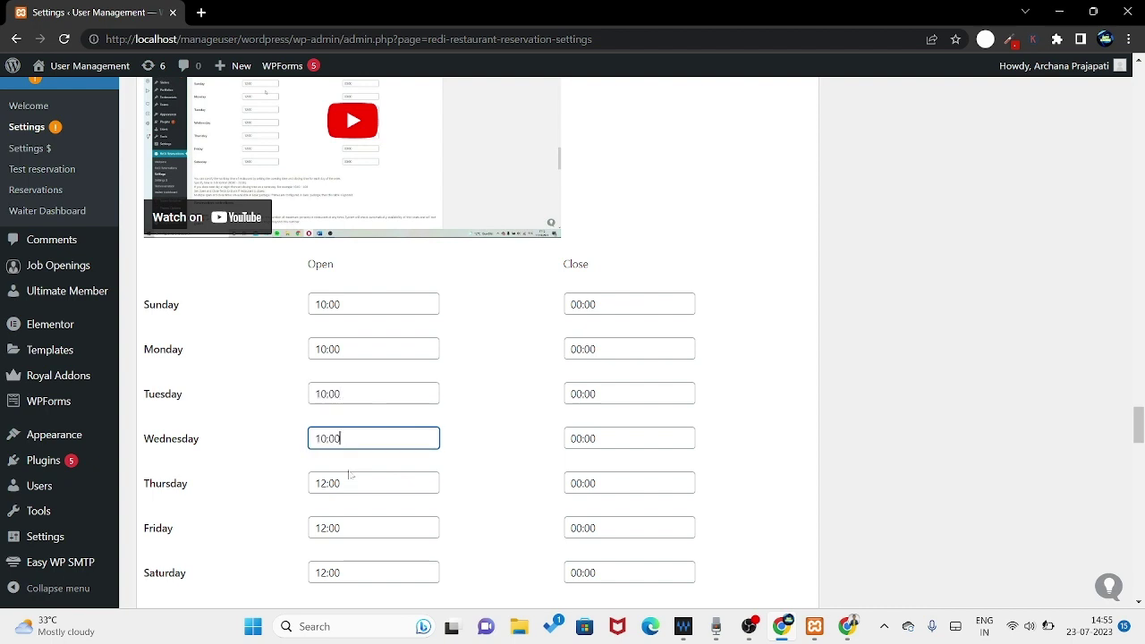
{"action": "left_click_drag", "start_coordinate": [342, 485], "coordinate": [223, 492]}
{"action": "key", "text": "ctrl+v"}
{"action": "left_click_drag", "start_coordinate": [342, 529], "coordinate": [269, 537]}
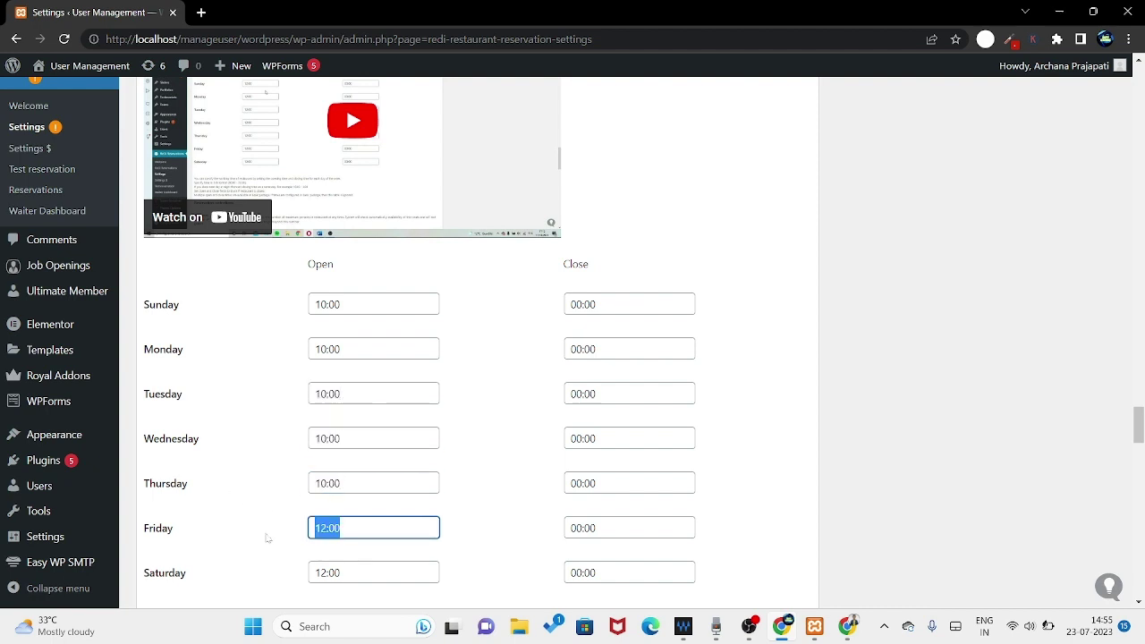
{"action": "key", "text": "ctrl+v"}
{"action": "left_click_drag", "start_coordinate": [342, 574], "coordinate": [240, 577]}
{"action": "key", "text": "ctrl+v"}
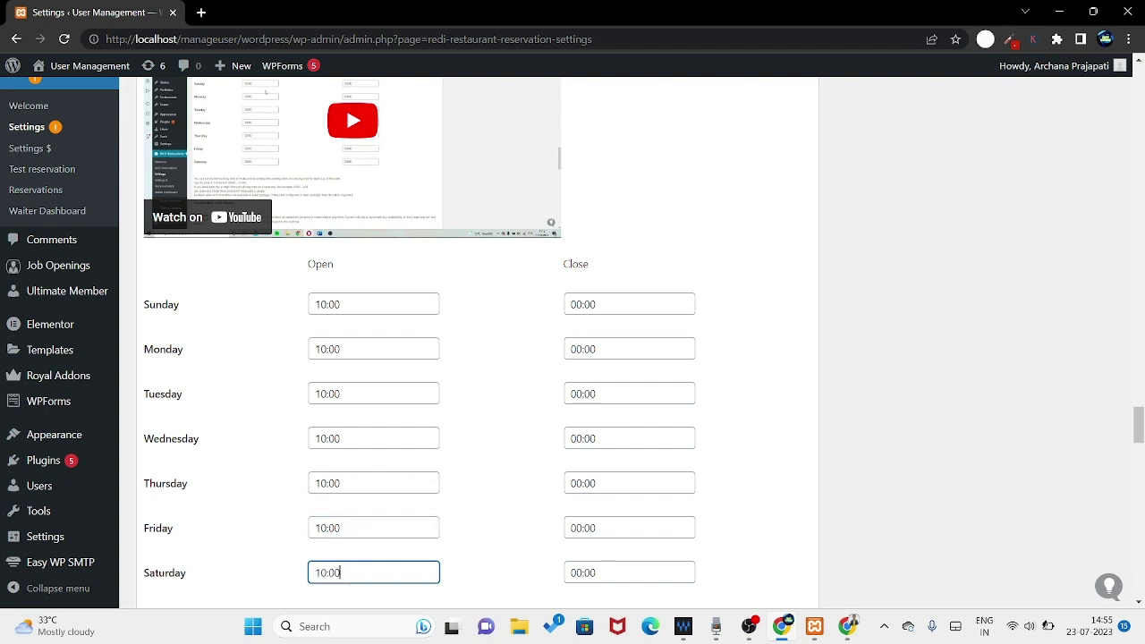
- Set the closing time to 22:00 for every day, then start changing Saturday's hour
{"action": "left_click_drag", "start_coordinate": [594, 304], "coordinate": [545, 307]}
{"action": "type", "text": "22"}
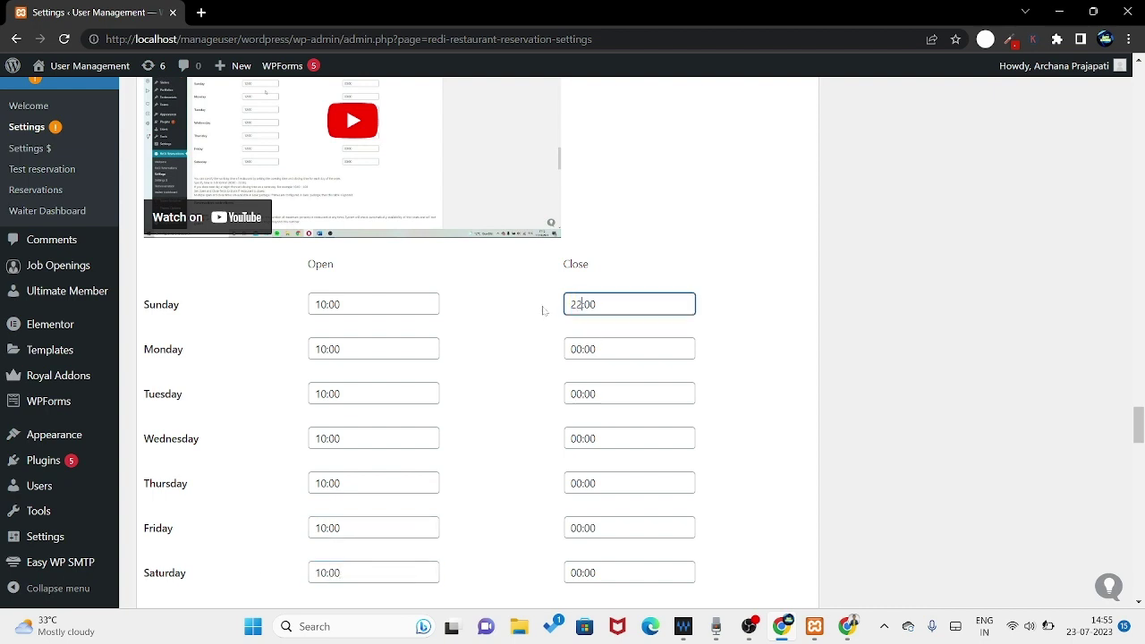
{"action": "key", "text": "ctrl+a"}
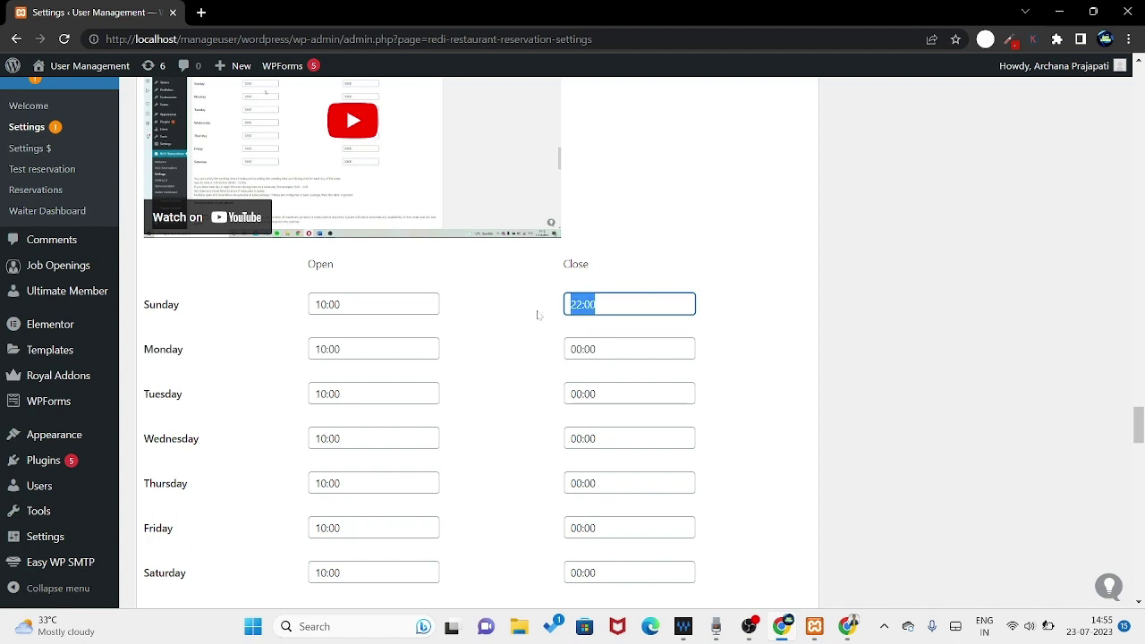
{"action": "key", "text": "Tab"}
{"action": "key", "text": "ctrl+v"}
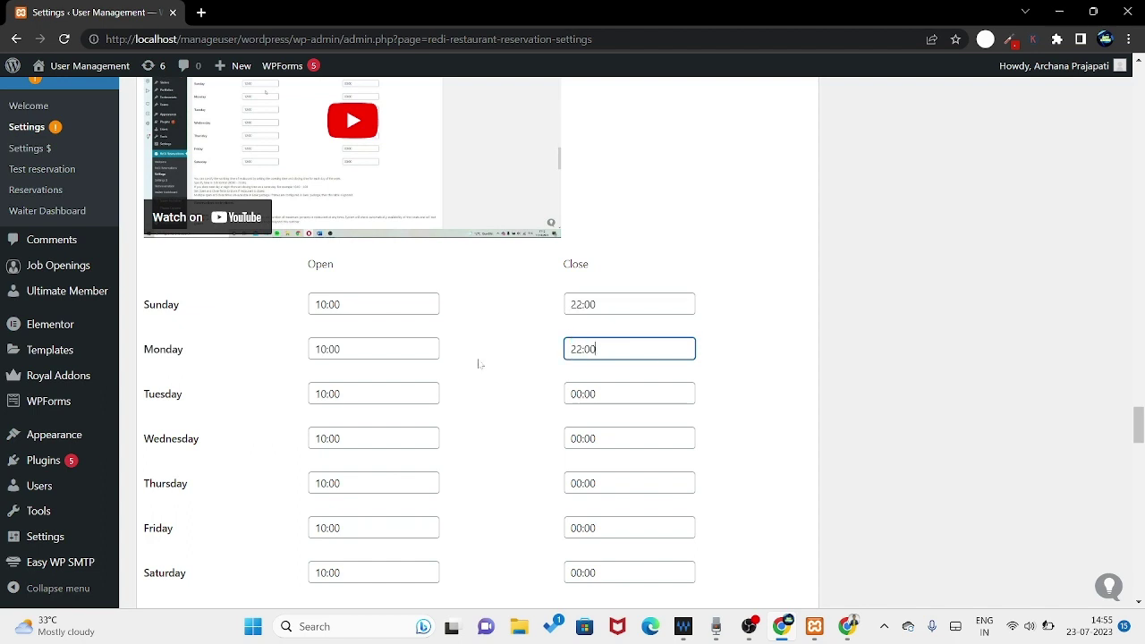
{"action": "key", "text": "Tab"}
{"action": "key", "text": "ctrl+v"}
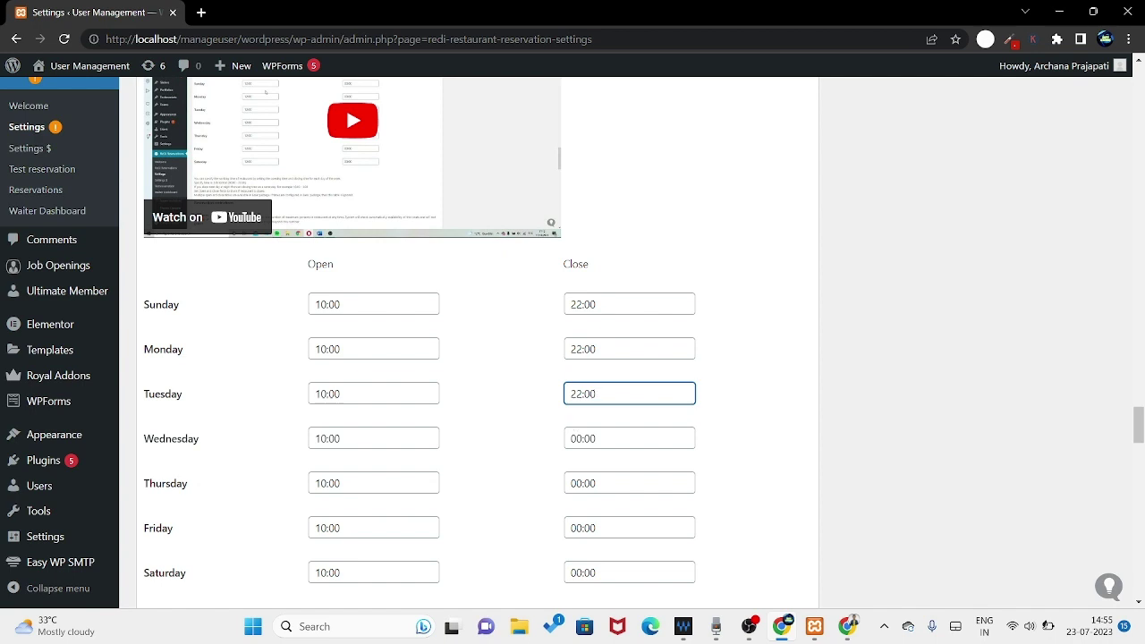
{"action": "key", "text": "Tab"}
{"action": "key", "text": "ctrl+v"}
{"action": "key", "text": "Tab"}
{"action": "key", "text": "ctrl+v"}
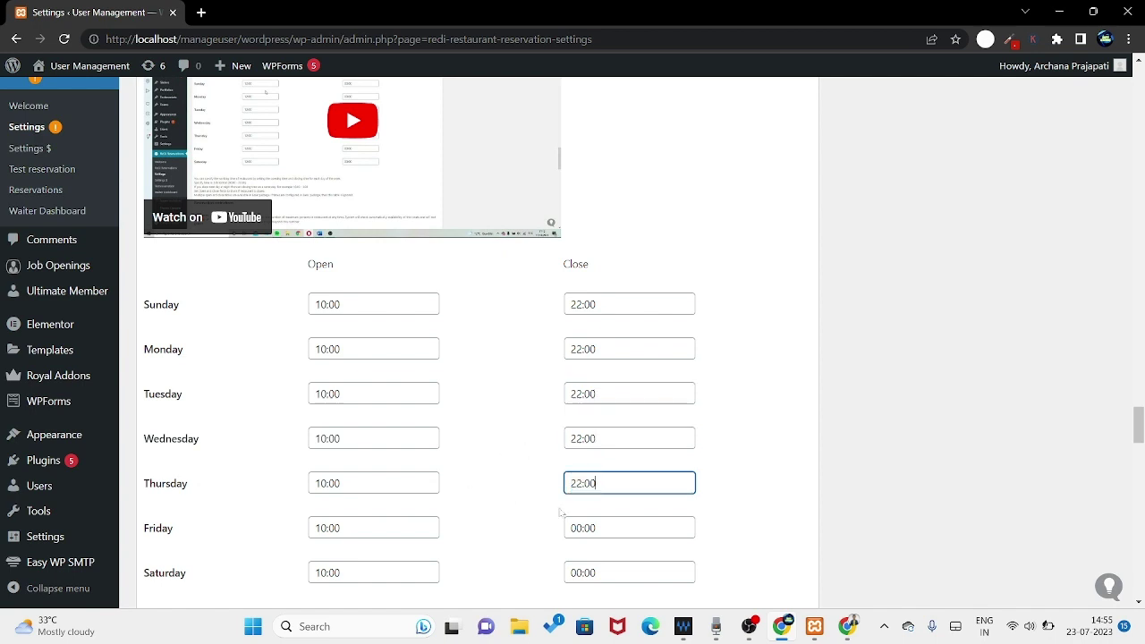
{"action": "key", "text": "Tab"}
{"action": "key", "text": "ctrl+v"}
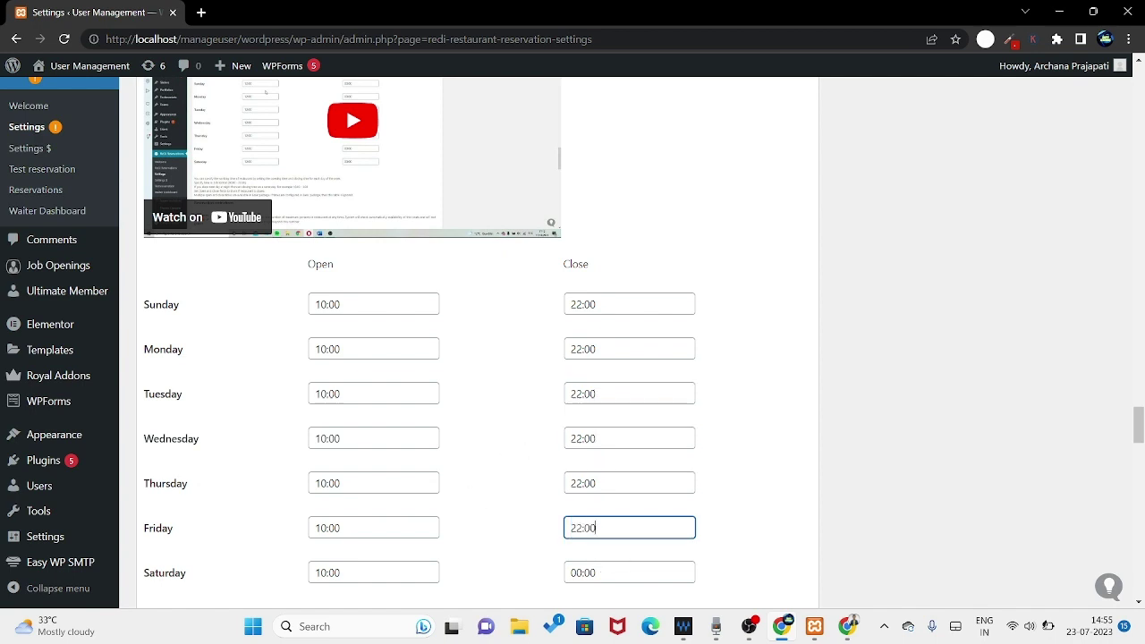
{"action": "key", "text": "Tab"}
{"action": "key", "text": "ctrl+v"}
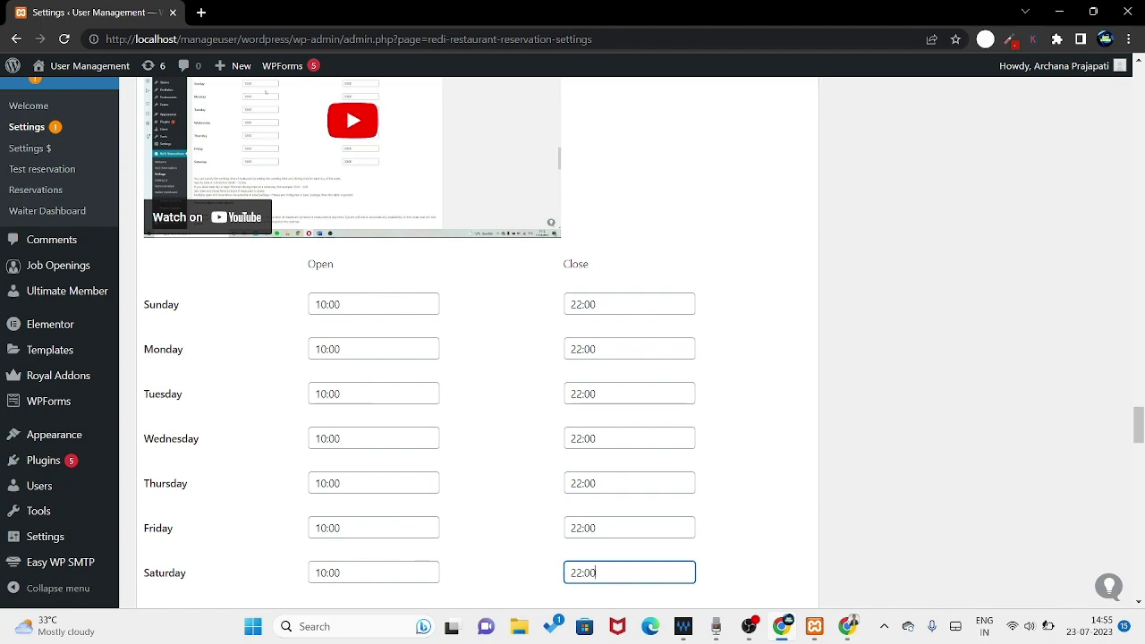
{"action": "key", "text": "BackSpace"}
- Make Saturday's closing time 24:00 and set Maximum number of guests to 20
{"action": "type", "text": "4"}
{"action": "scroll", "coordinate": [768, 438], "scroll_direction": "down", "scroll_amount": 7}
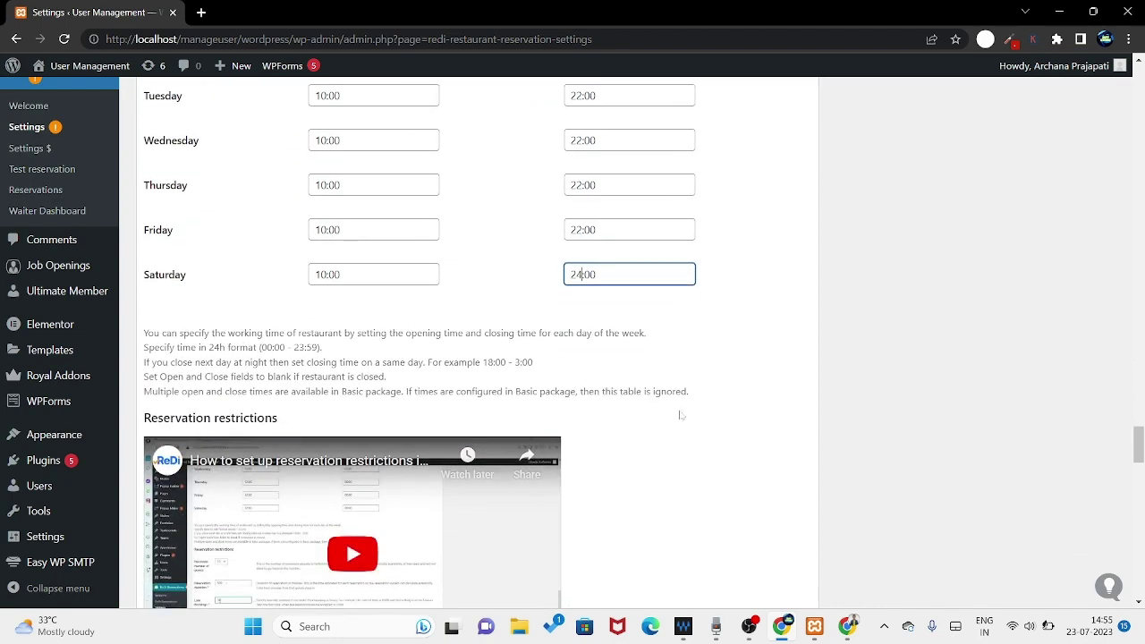
{"action": "scroll", "coordinate": [682, 413], "scroll_direction": "down", "scroll_amount": 2}
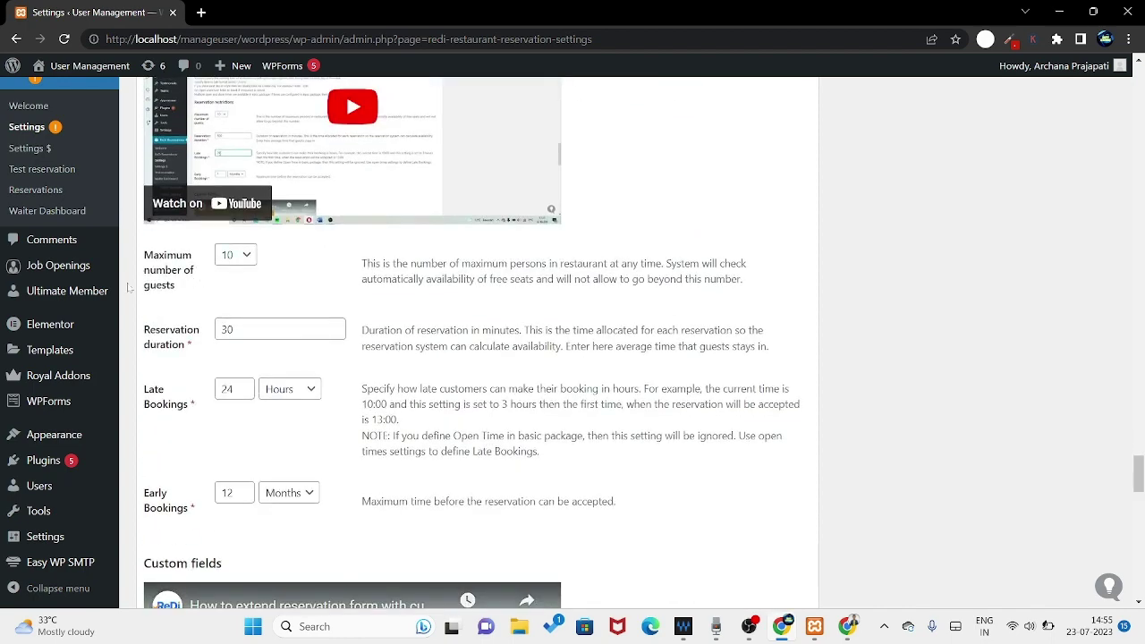
{"action": "left_click", "coordinate": [231, 257]}
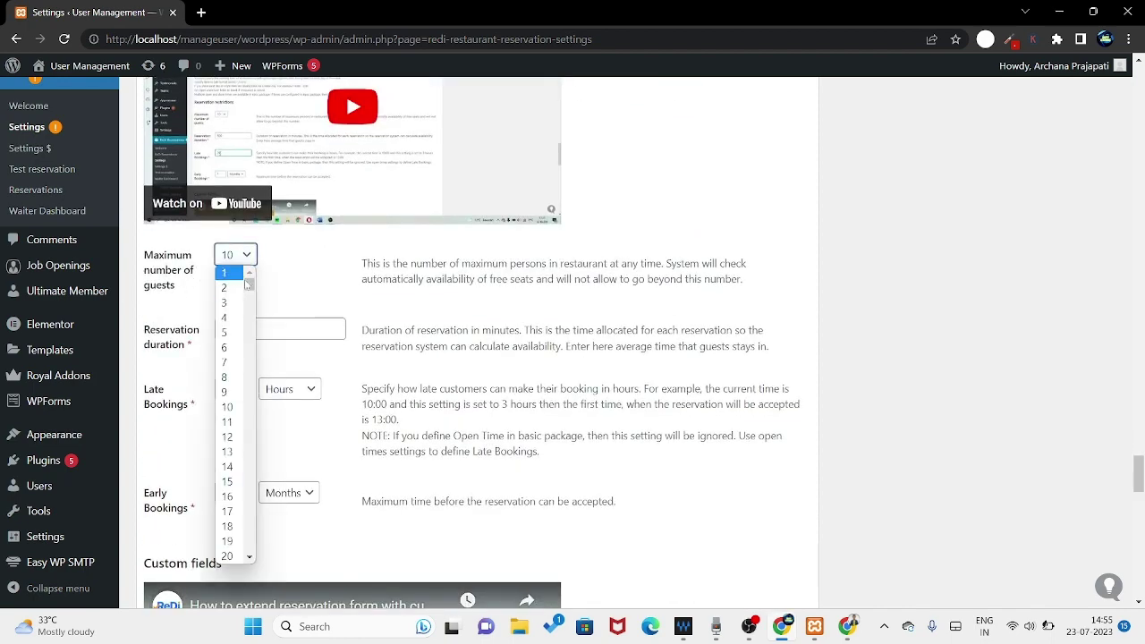
{"action": "scroll", "coordinate": [234, 510], "scroll_direction": "down", "scroll_amount": 3}
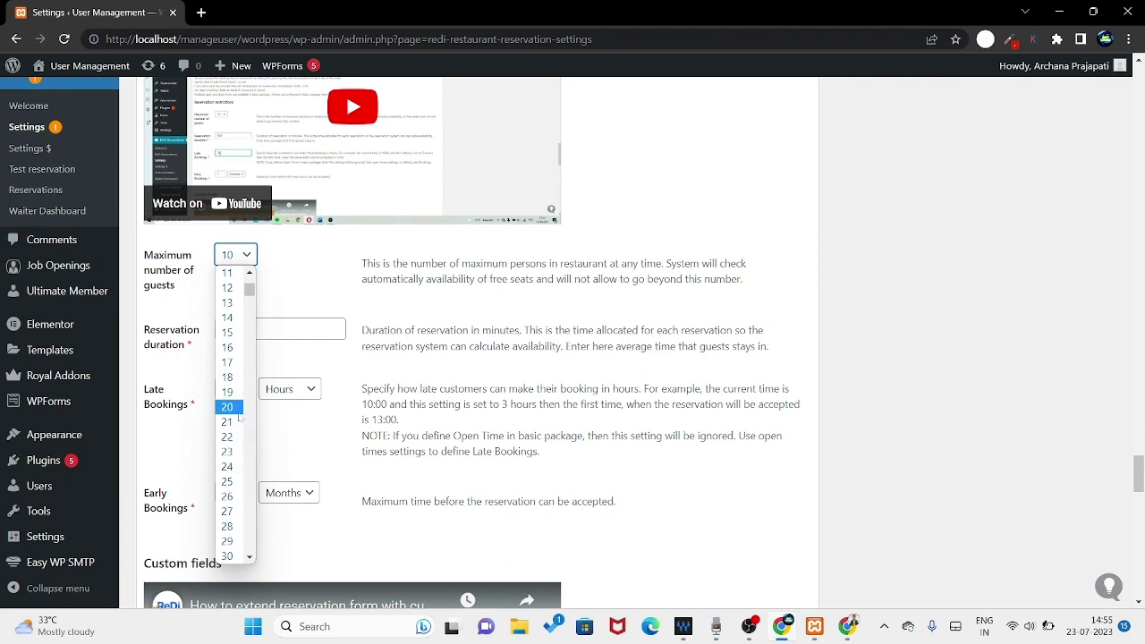
{"action": "left_click", "coordinate": [234, 407]}
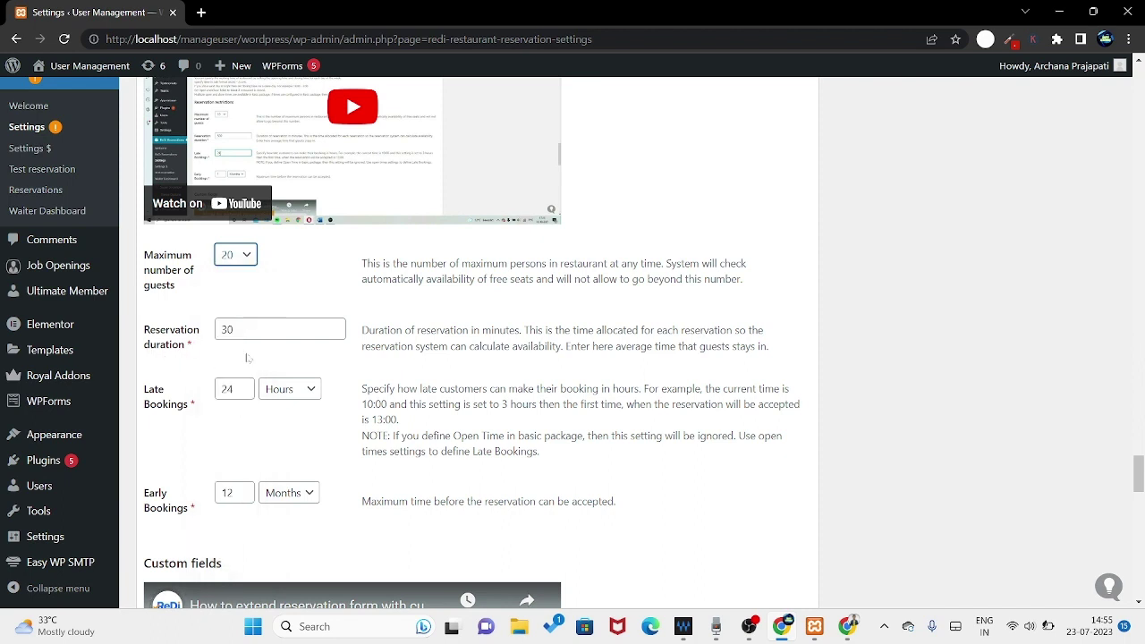
{"action": "scroll", "coordinate": [274, 346], "scroll_direction": "down", "scroll_amount": 1}
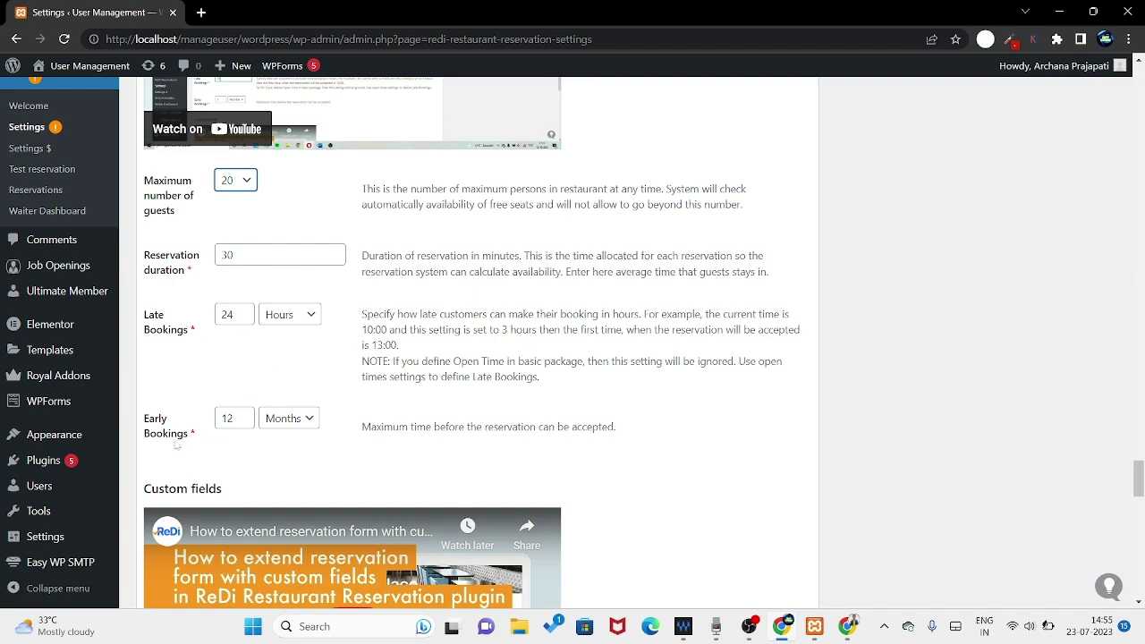
- Name the first custom field Address with form text 'address'
{"action": "scroll", "coordinate": [329, 424], "scroll_direction": "down", "scroll_amount": 3}
{"action": "scroll", "coordinate": [758, 418], "scroll_direction": "down", "scroll_amount": 4}
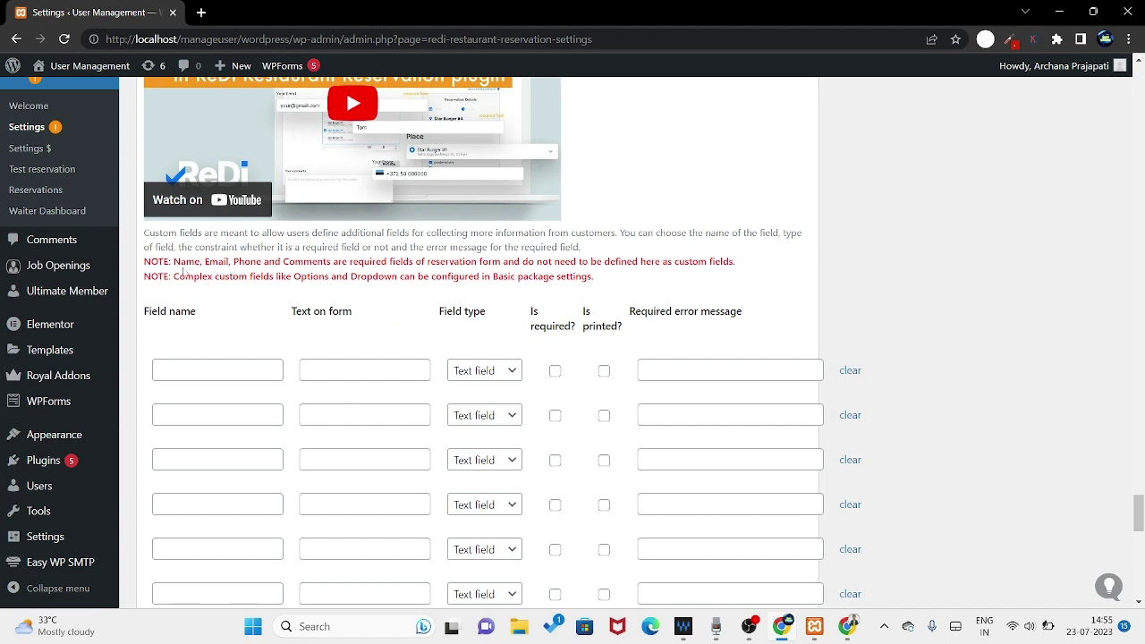
{"action": "left_click_drag", "start_coordinate": [174, 261], "coordinate": [331, 261]}
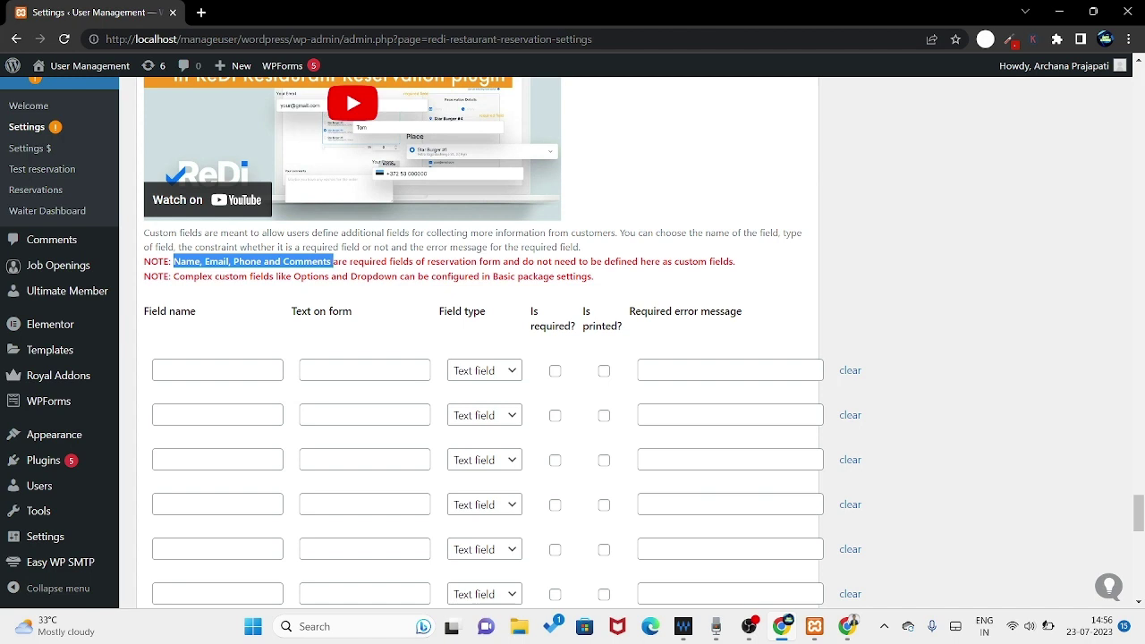
{"action": "left_click", "coordinate": [217, 369]}
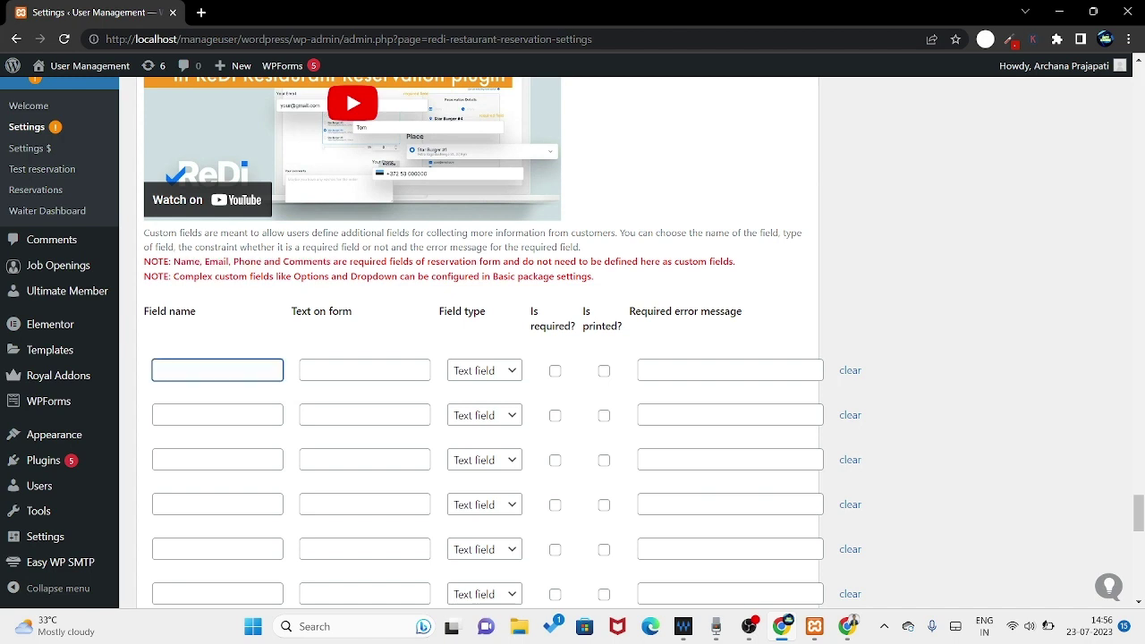
{"action": "type", "text": "Addre"}
{"action": "left_click", "coordinate": [364, 370]}
{"action": "type", "text": "address"}
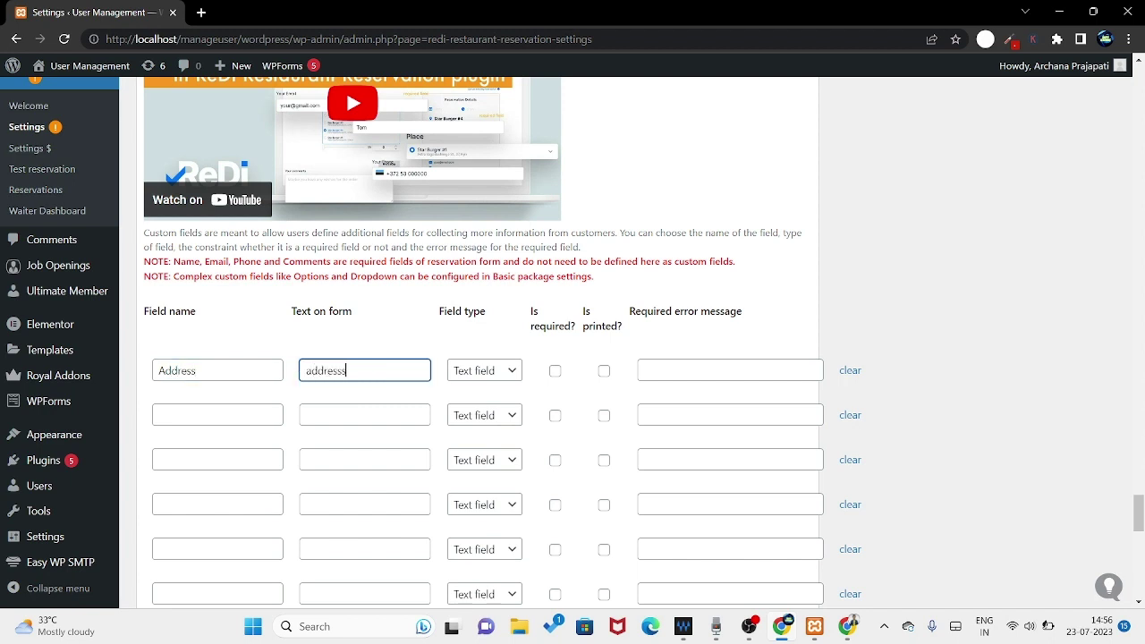
{"action": "key", "text": "BackSpace"}
- Keep Address as a required Text field with error message 'Your address is required'
{"action": "left_click", "coordinate": [481, 374]}
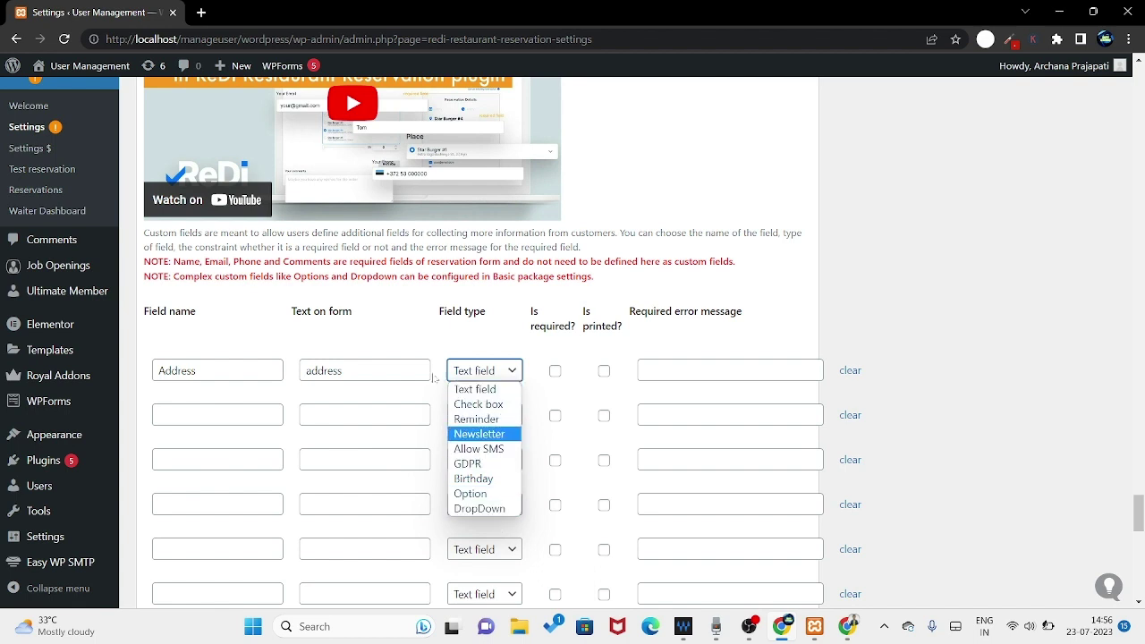
{"action": "left_click", "coordinate": [556, 391]}
{"action": "left_click", "coordinate": [555, 371]}
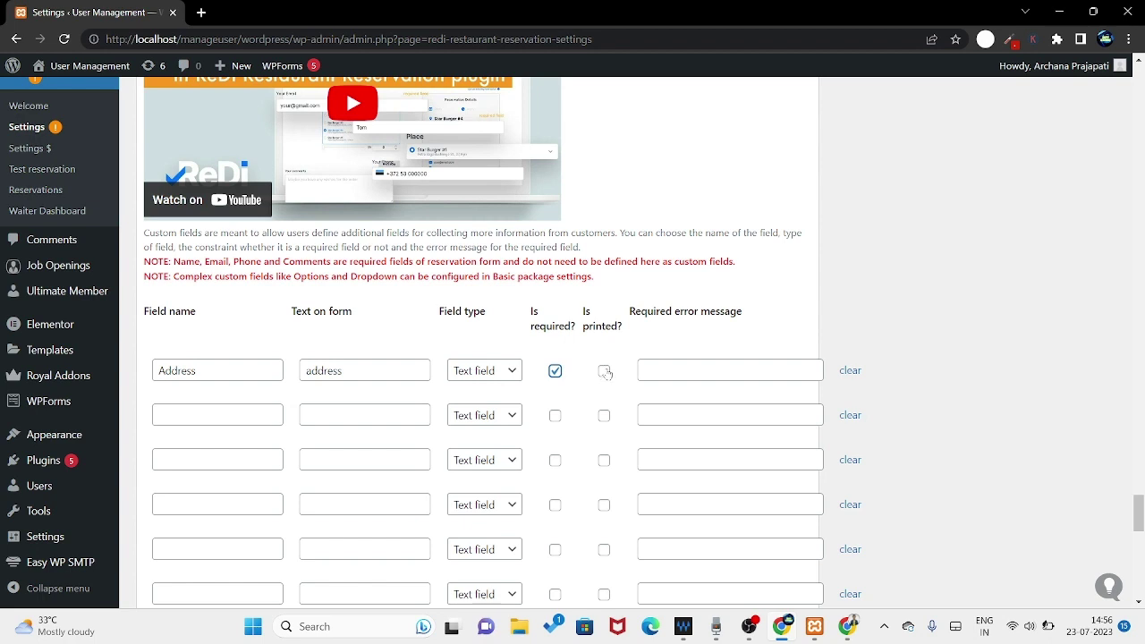
{"action": "left_click", "coordinate": [646, 371]}
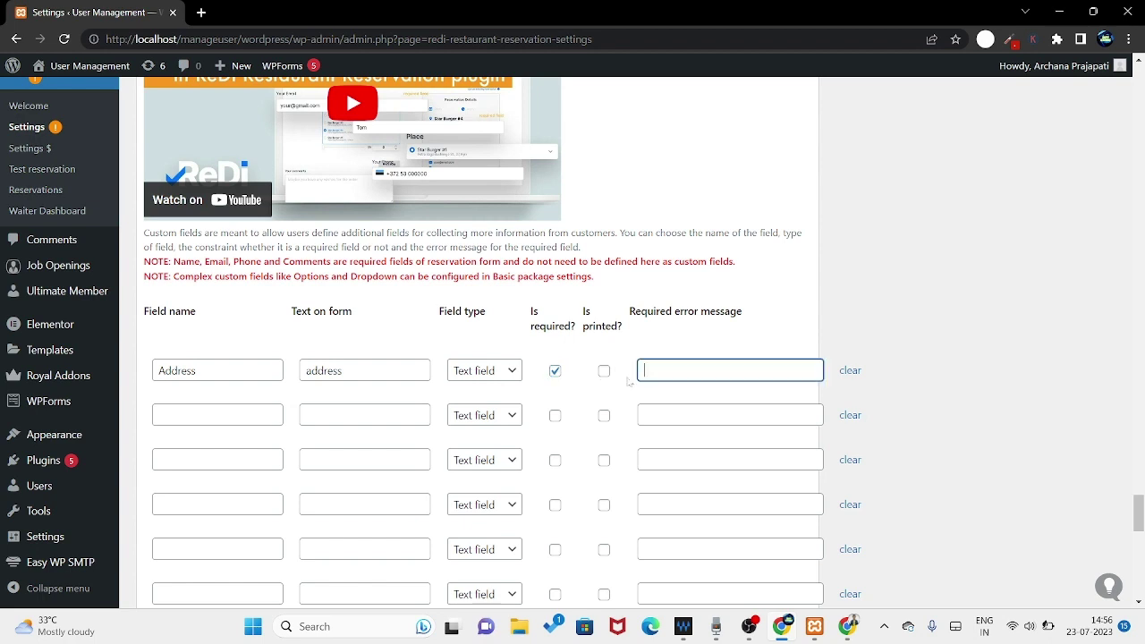
{"action": "type", "text": "Your address is required"}
- Add a second custom field 'Zip -code' with form text 'zip code' as a Text field
{"action": "left_click", "coordinate": [217, 414]}
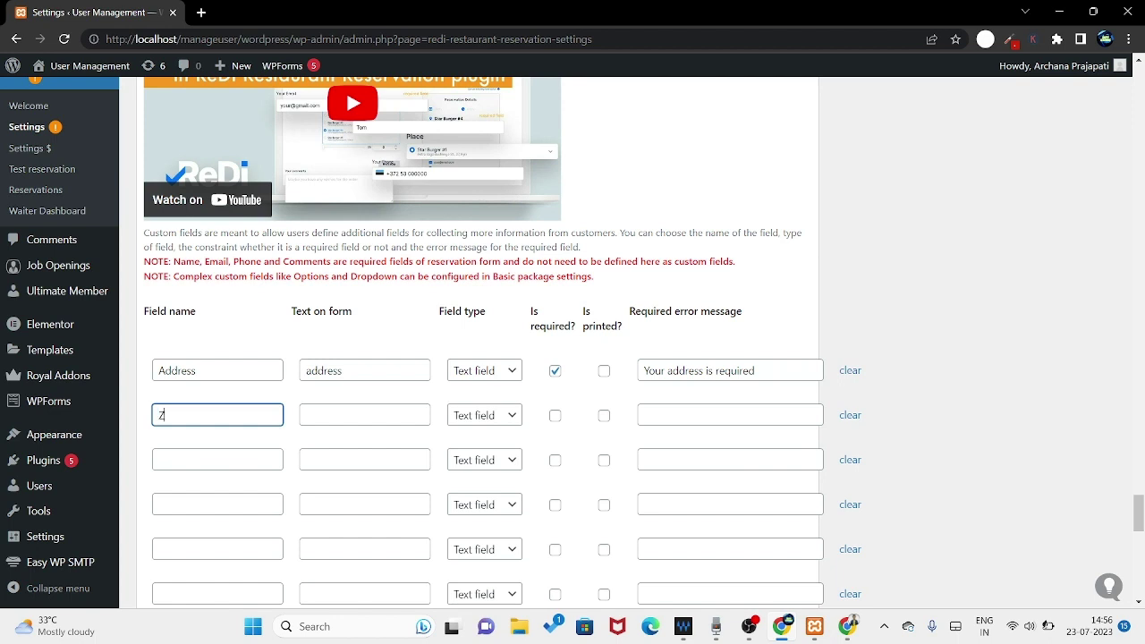
{"action": "type", "text": "de"}
{"action": "key", "text": "Tab"}
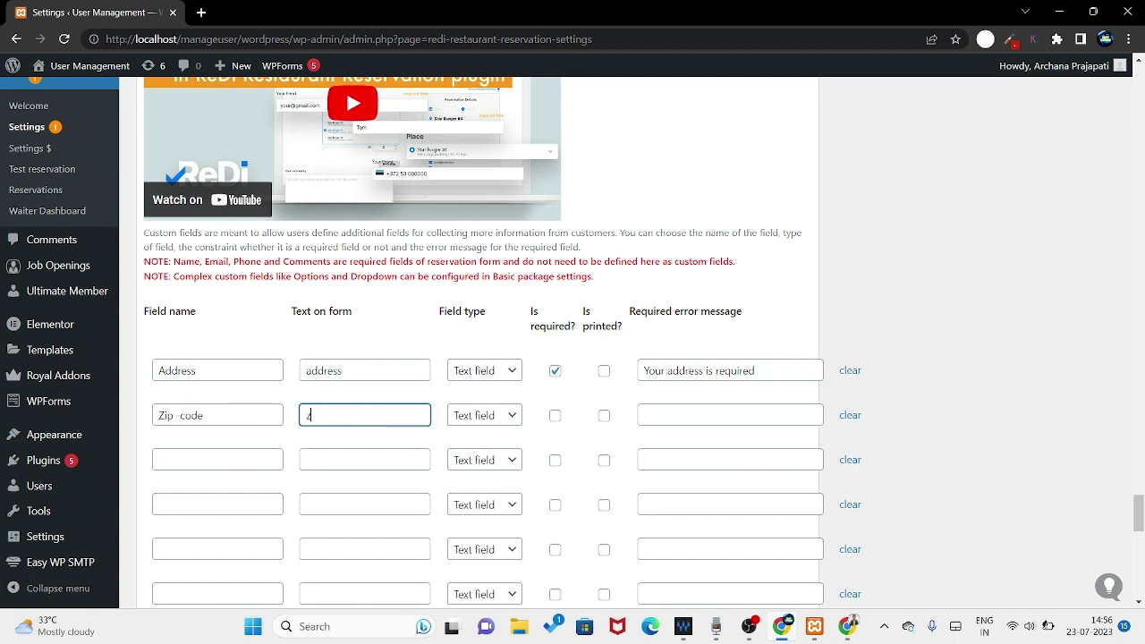
{"action": "type", "text": "zip code"}
{"action": "left_click", "coordinate": [497, 423]}
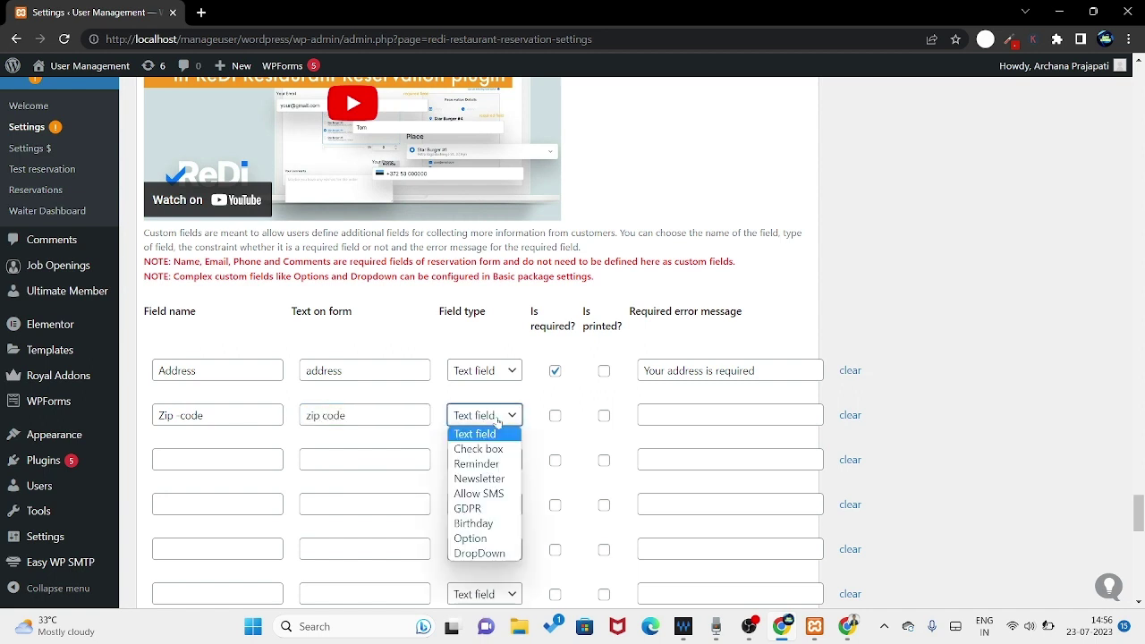
{"action": "left_click", "coordinate": [497, 422]}
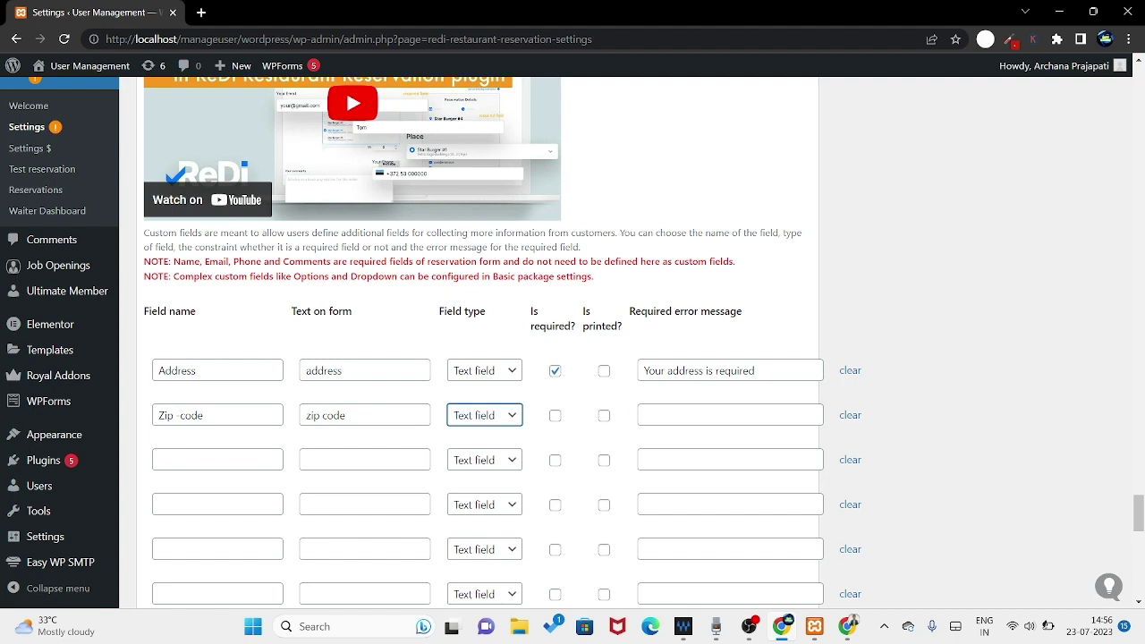
{"action": "left_click", "coordinate": [680, 416]}
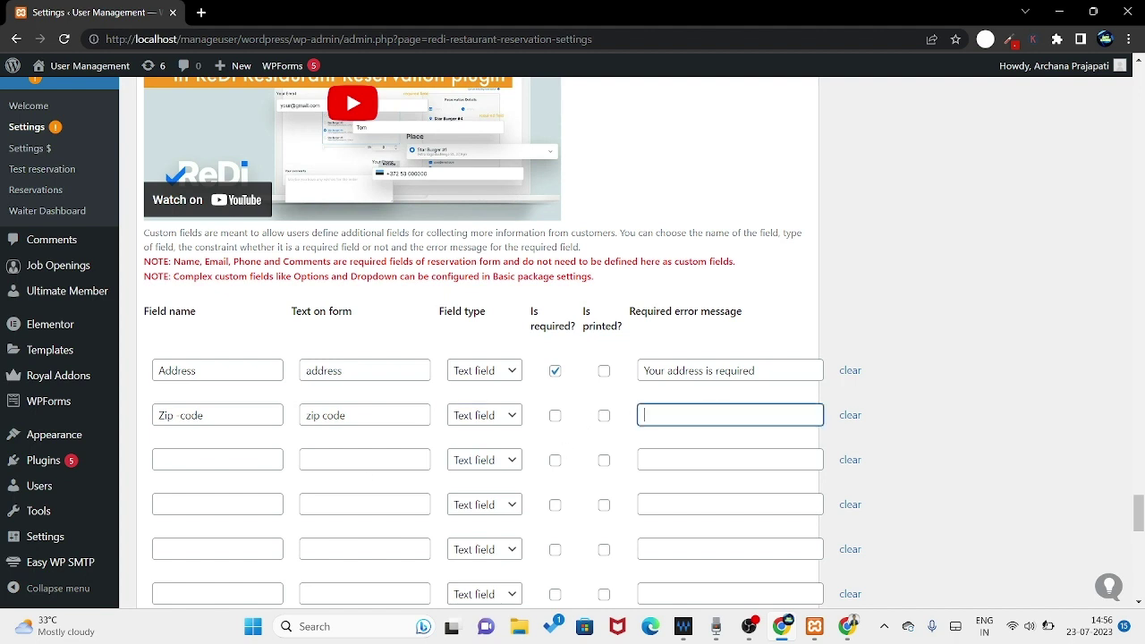
{"action": "left_click", "coordinate": [218, 460]}
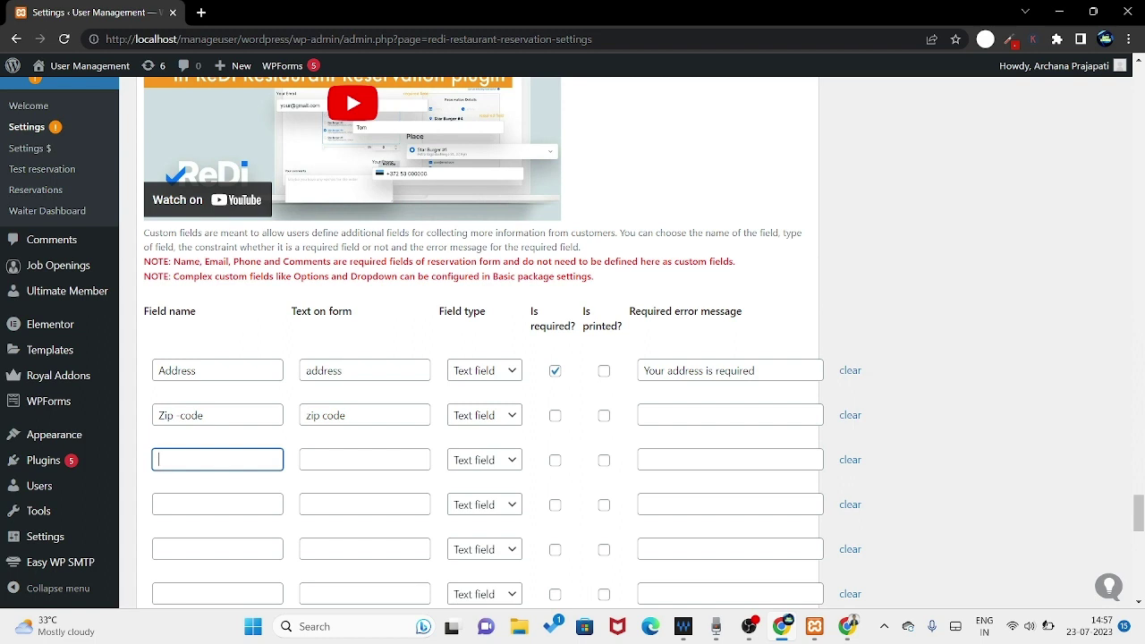
- Add a third custom field 'Food Type' with form text 'food type' and type Allow SMS
{"action": "type", "text": "Food Type"}
{"action": "left_click", "coordinate": [365, 460]}
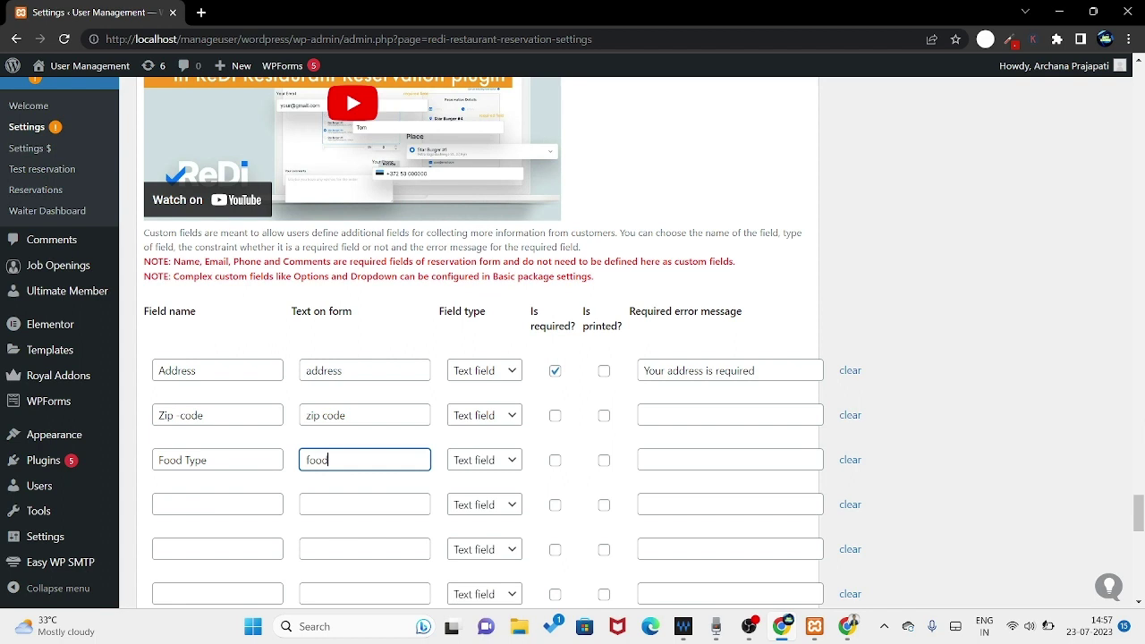
{"action": "type", "text": "food type"}
{"action": "left_click", "coordinate": [485, 459]}
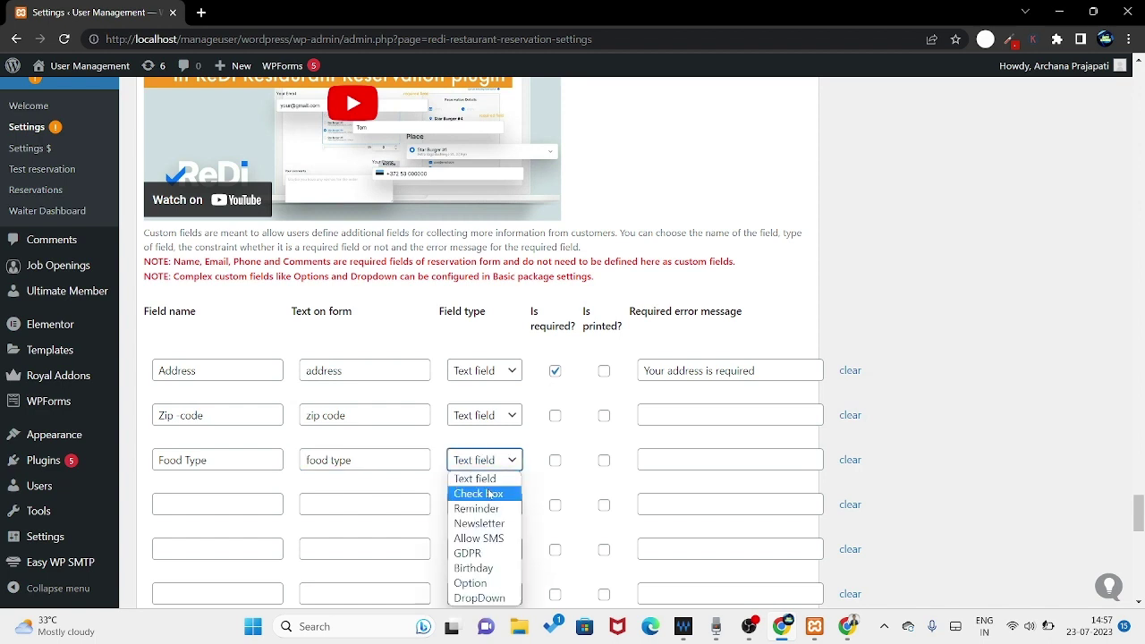
{"action": "left_click", "coordinate": [487, 494]}
{"action": "left_click", "coordinate": [482, 461]}
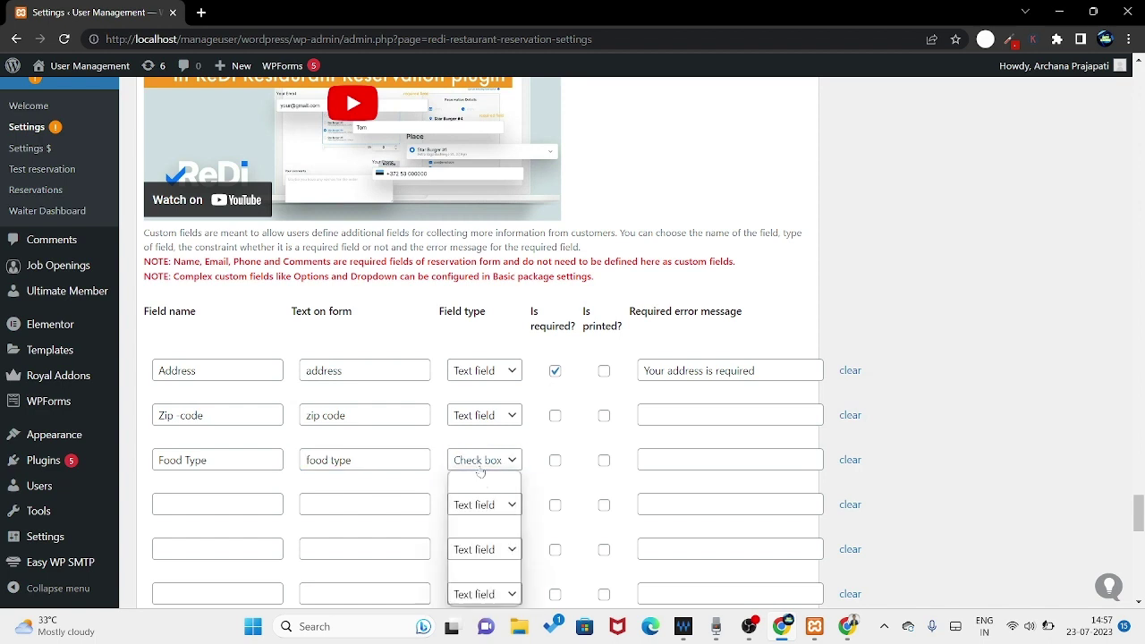
{"action": "scroll", "coordinate": [445, 436], "scroll_direction": "down", "scroll_amount": 1}
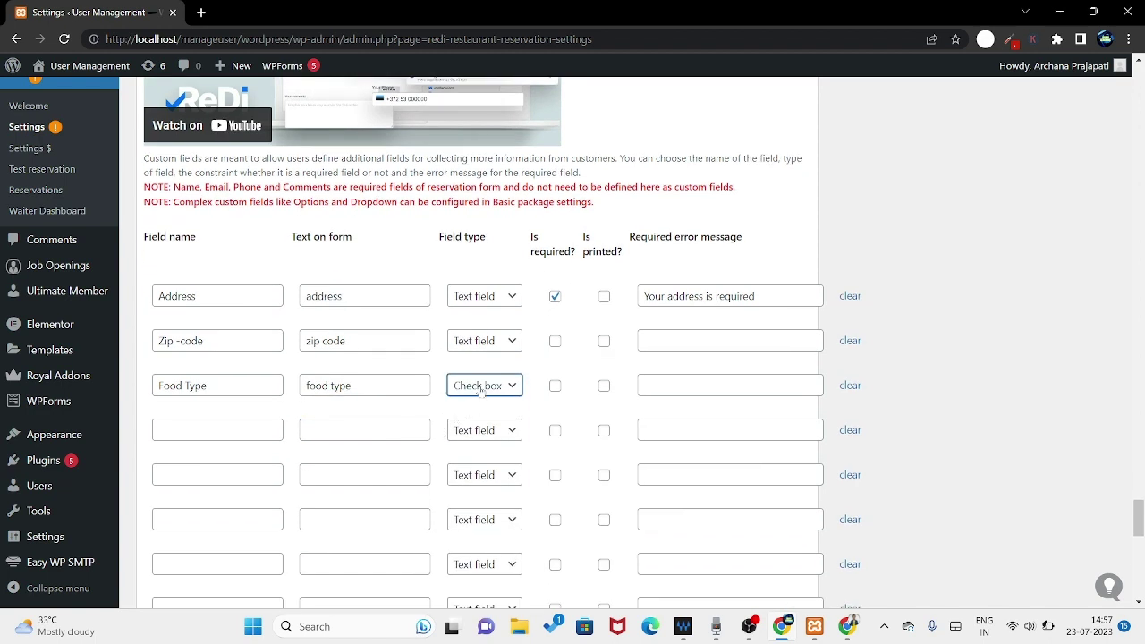
{"action": "left_click", "coordinate": [480, 388]}
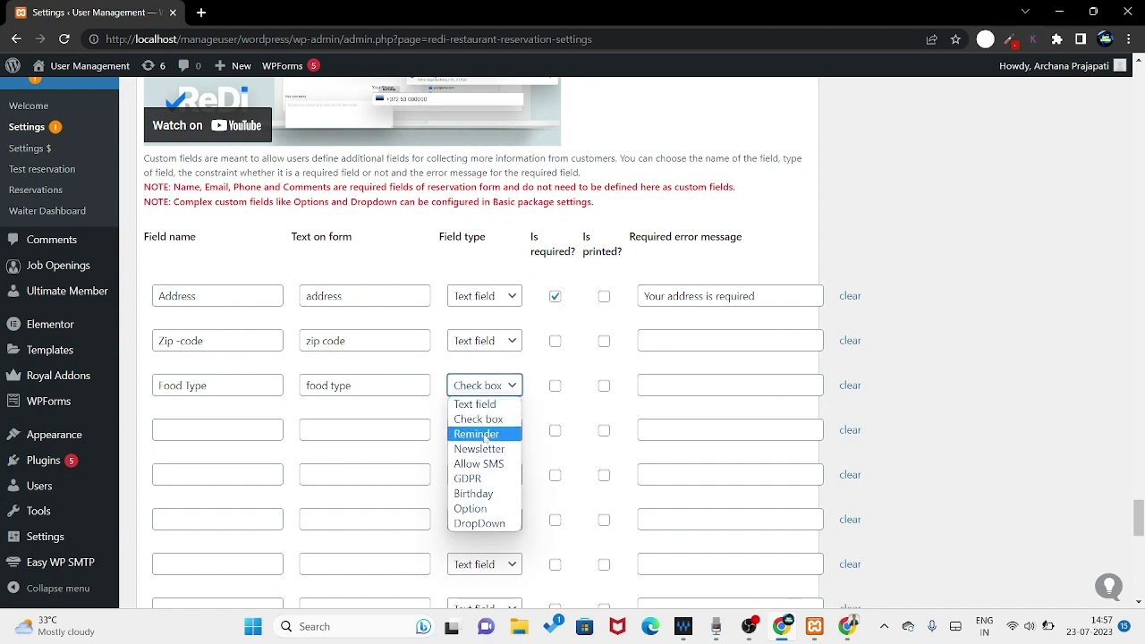
{"action": "left_click", "coordinate": [483, 463]}
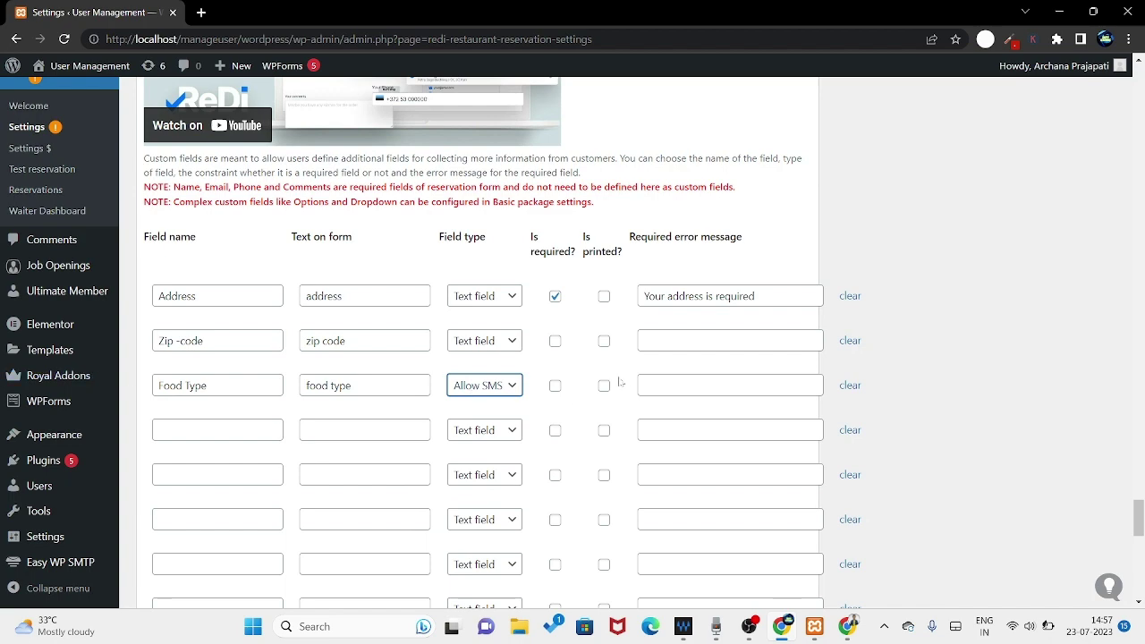
{"action": "scroll", "coordinate": [582, 374], "scroll_direction": "down", "scroll_amount": 2}
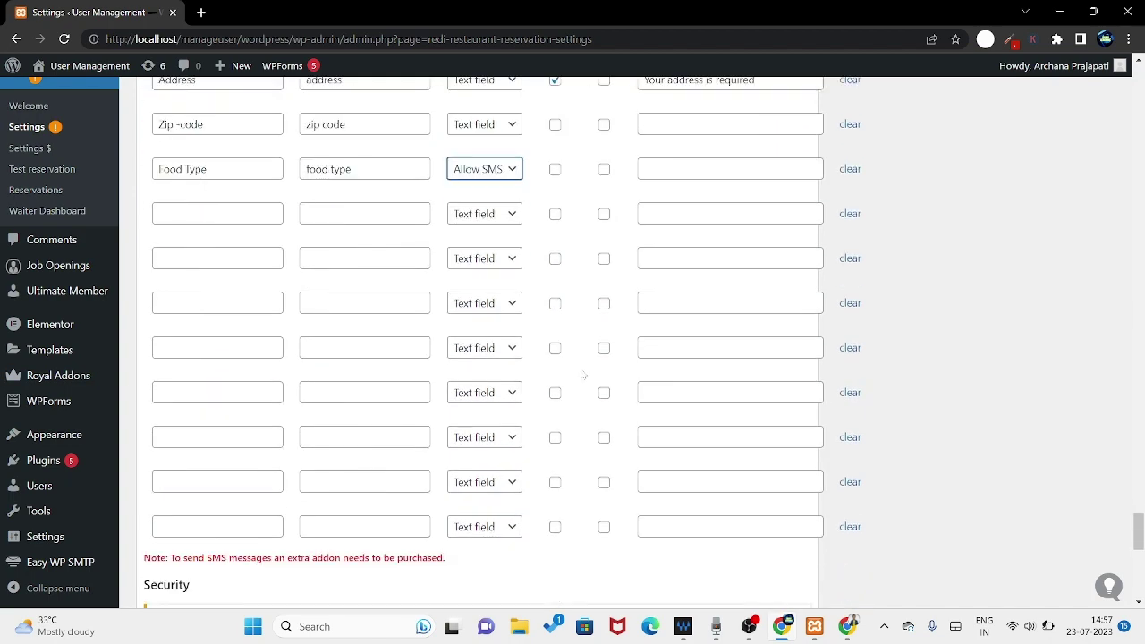
{"action": "scroll", "coordinate": [582, 374], "scroll_direction": "down", "scroll_amount": 2}
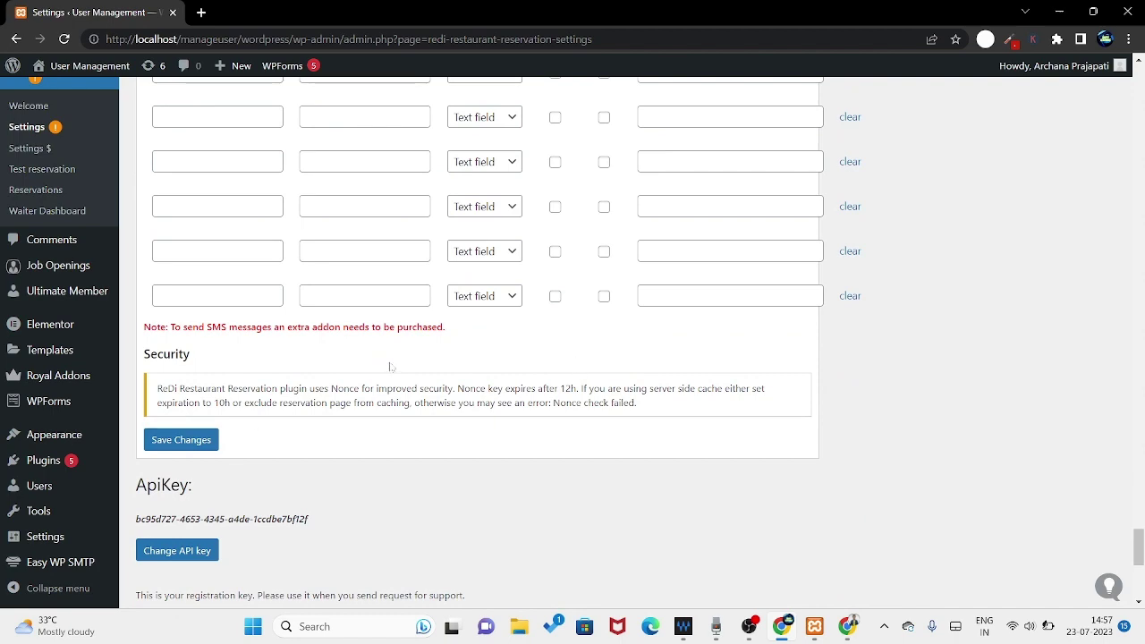
- Save the ReDi settings and note the 'Not a valid time specified.' error
{"action": "left_click", "coordinate": [179, 442]}
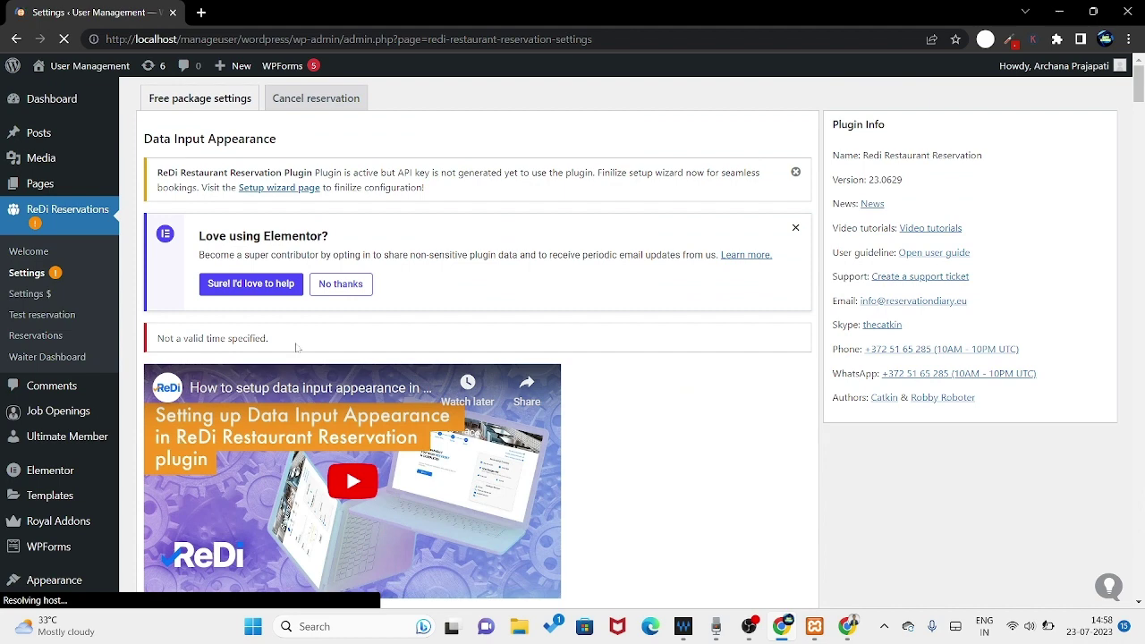
{"action": "left_click_drag", "start_coordinate": [295, 344], "coordinate": [152, 349]}
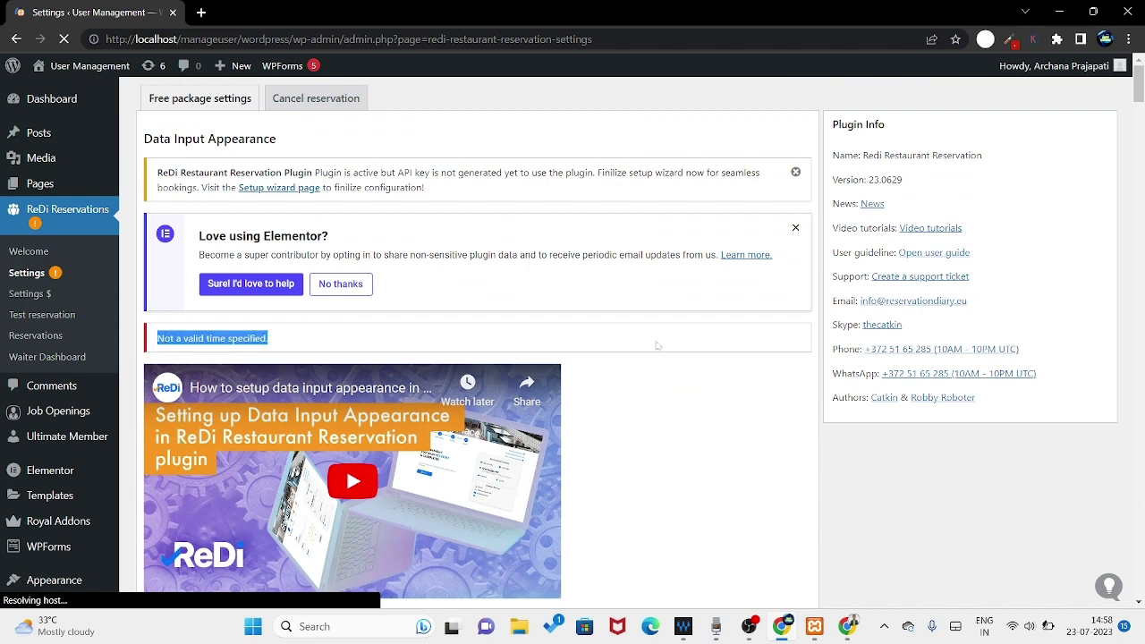
{"action": "scroll", "coordinate": [653, 441], "scroll_direction": "down", "scroll_amount": 8}
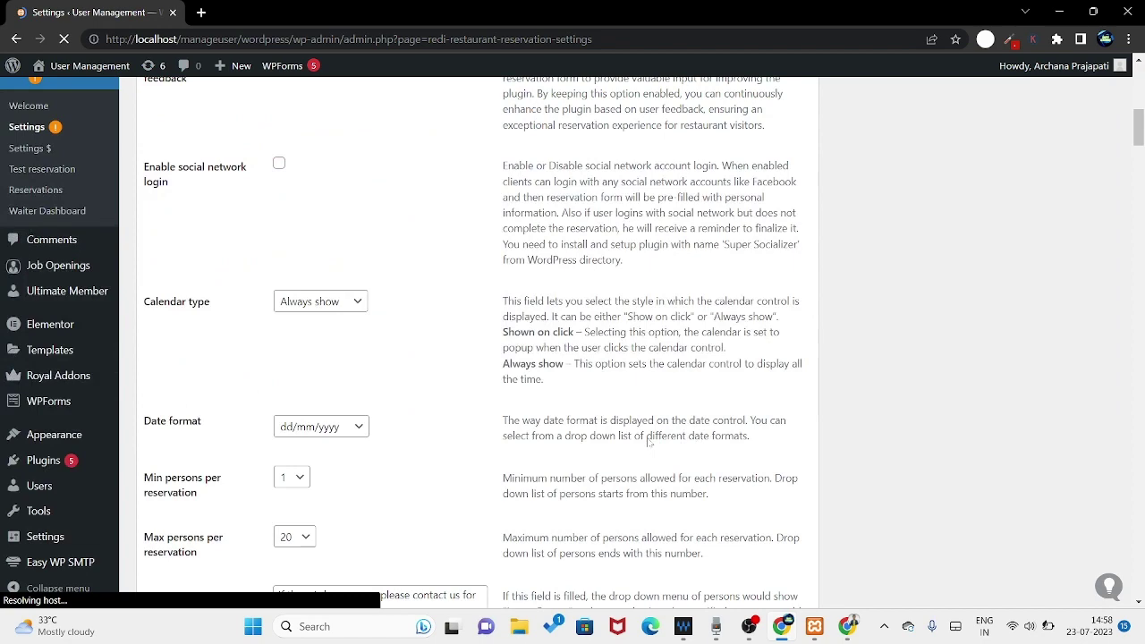
{"action": "scroll", "coordinate": [649, 462], "scroll_direction": "down", "scroll_amount": 10}
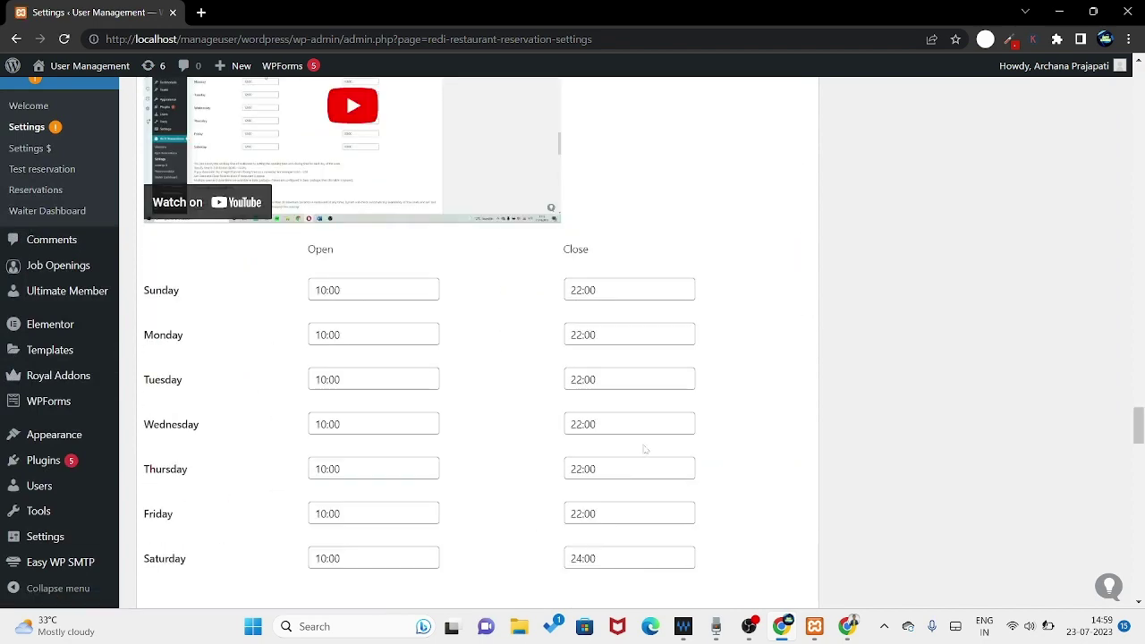
- Replace Saturday's 24:00 closing time with 22:00, within the 00:00–23:59 range
{"action": "scroll", "coordinate": [644, 449], "scroll_direction": "down", "scroll_amount": 2}
{"action": "left_click_drag", "start_coordinate": [583, 409], "coordinate": [526, 416]}
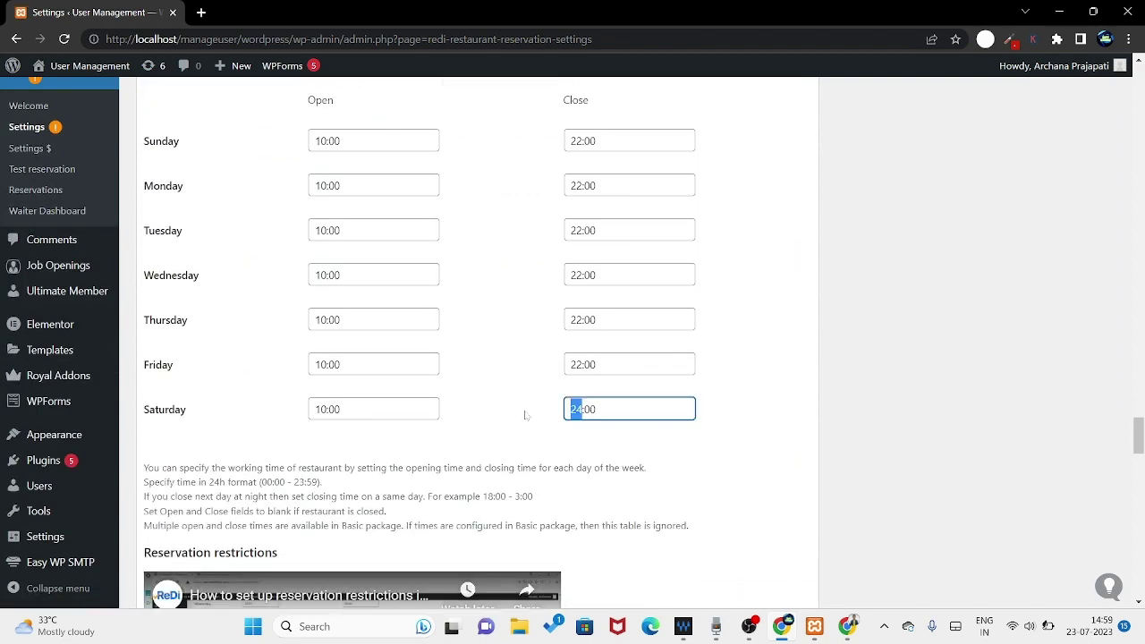
{"action": "type", "text": "22"}
{"action": "left_click_drag", "start_coordinate": [261, 482], "coordinate": [319, 483]}
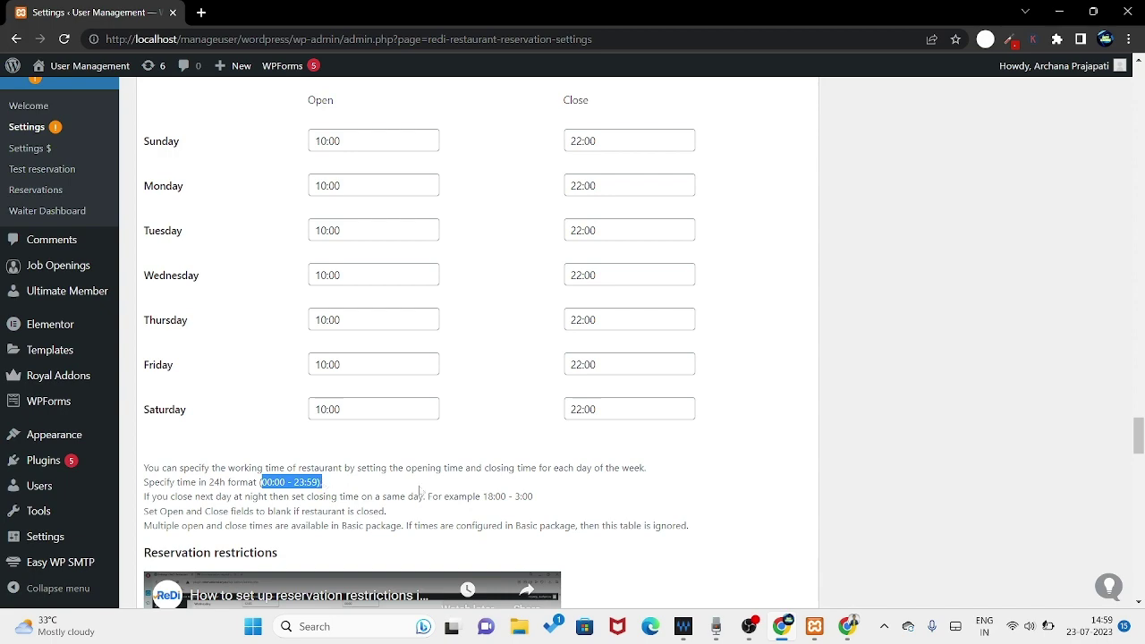
{"action": "scroll", "coordinate": [423, 492], "scroll_direction": "down", "scroll_amount": 15}
{"action": "scroll", "coordinate": [498, 491], "scroll_direction": "down", "scroll_amount": 3}
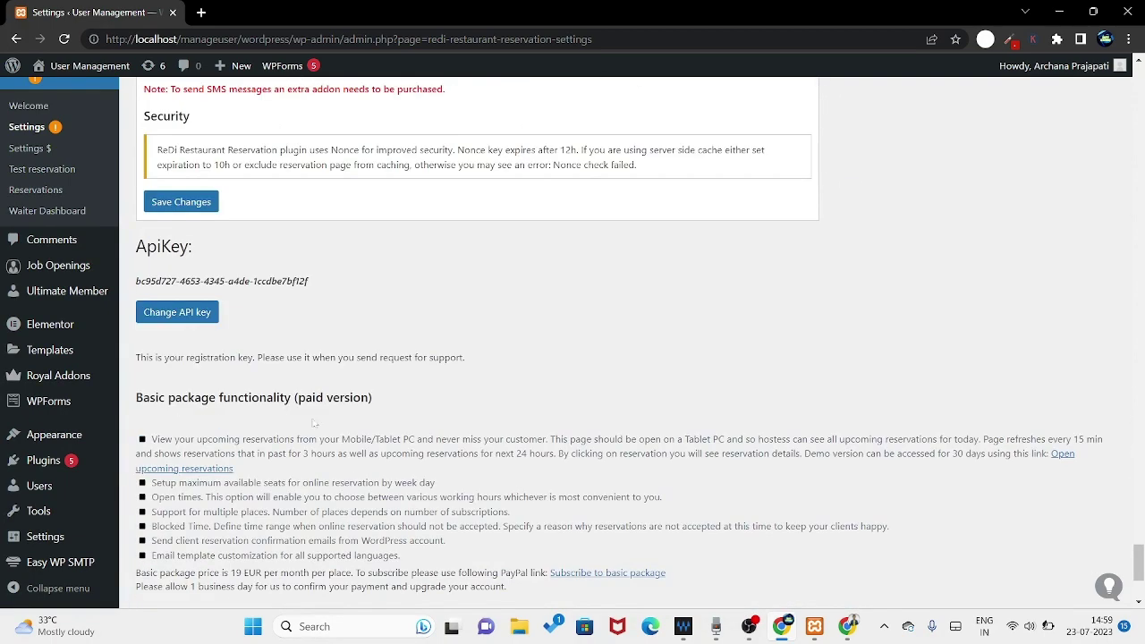
- Save the corrected settings and open the public site via Visit Site in a new tab
{"action": "left_click", "coordinate": [169, 203]}
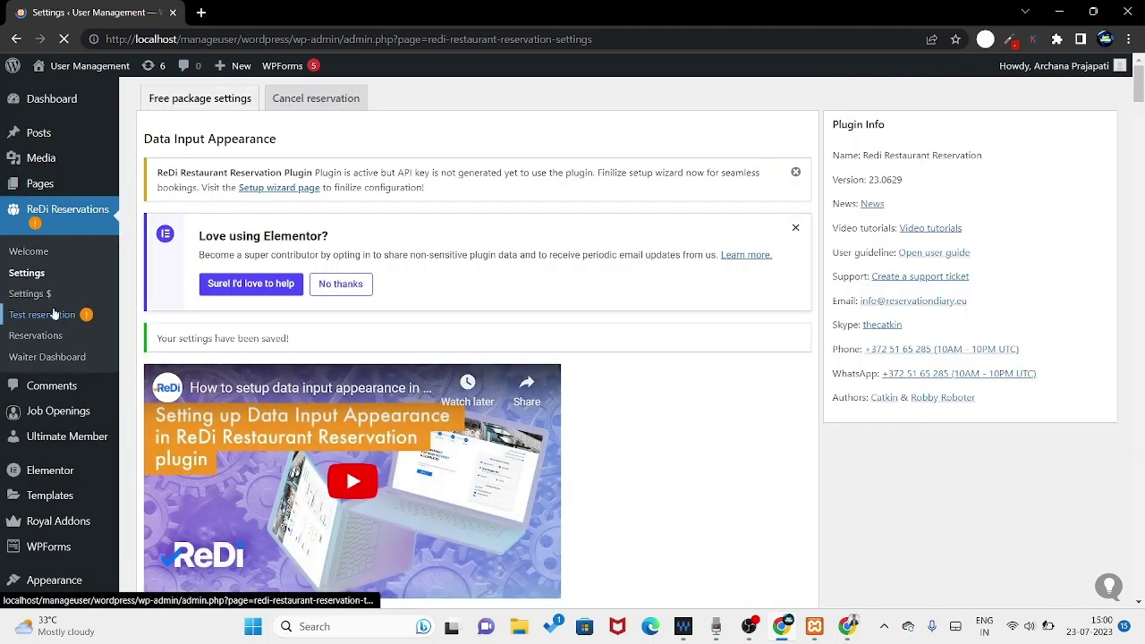
{"action": "mouse_move", "coordinate": [68, 67]}
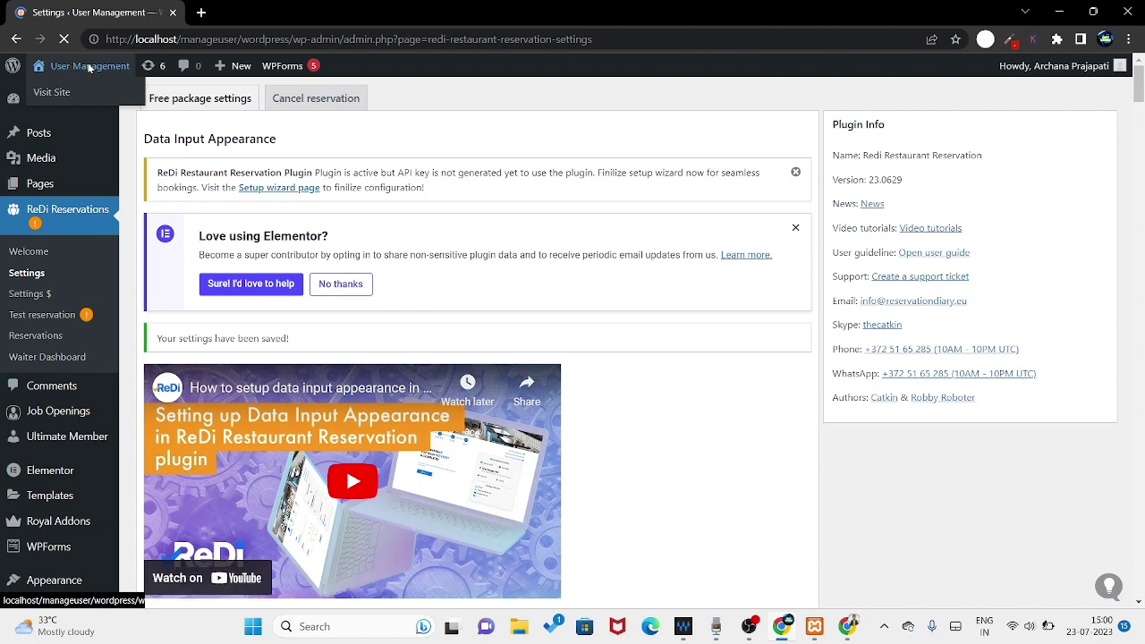
{"action": "left_click", "coordinate": [89, 67]}
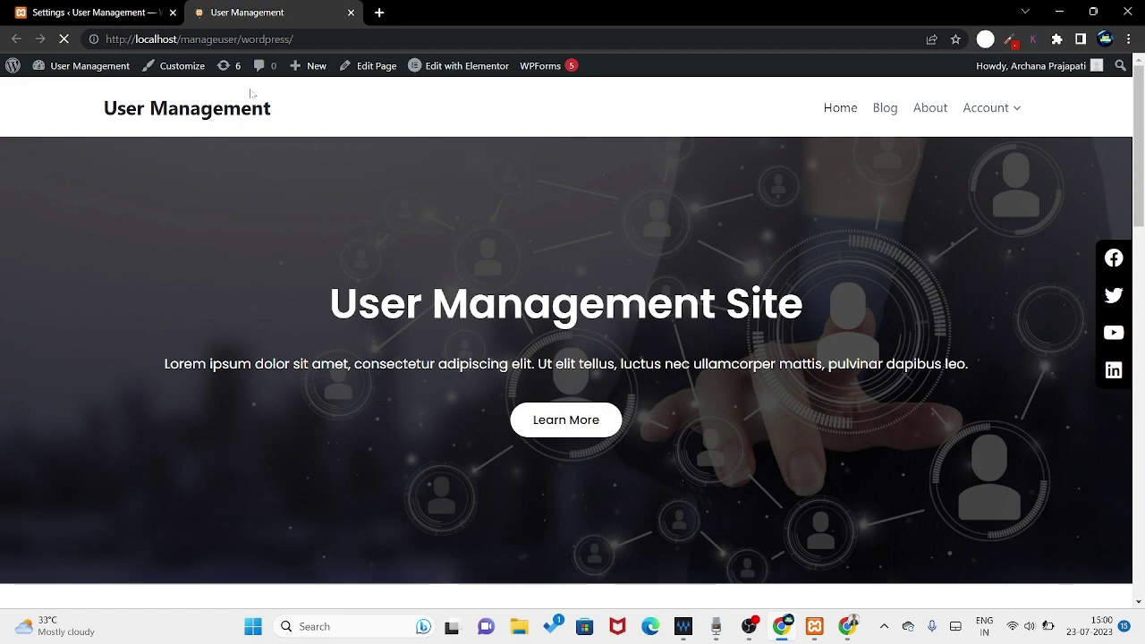
- Return to the admin settings tab and bring up the Pages menu options
{"action": "left_click", "coordinate": [108, 10]}
{"action": "left_click", "coordinate": [268, 12]}
{"action": "left_click", "coordinate": [106, 11]}
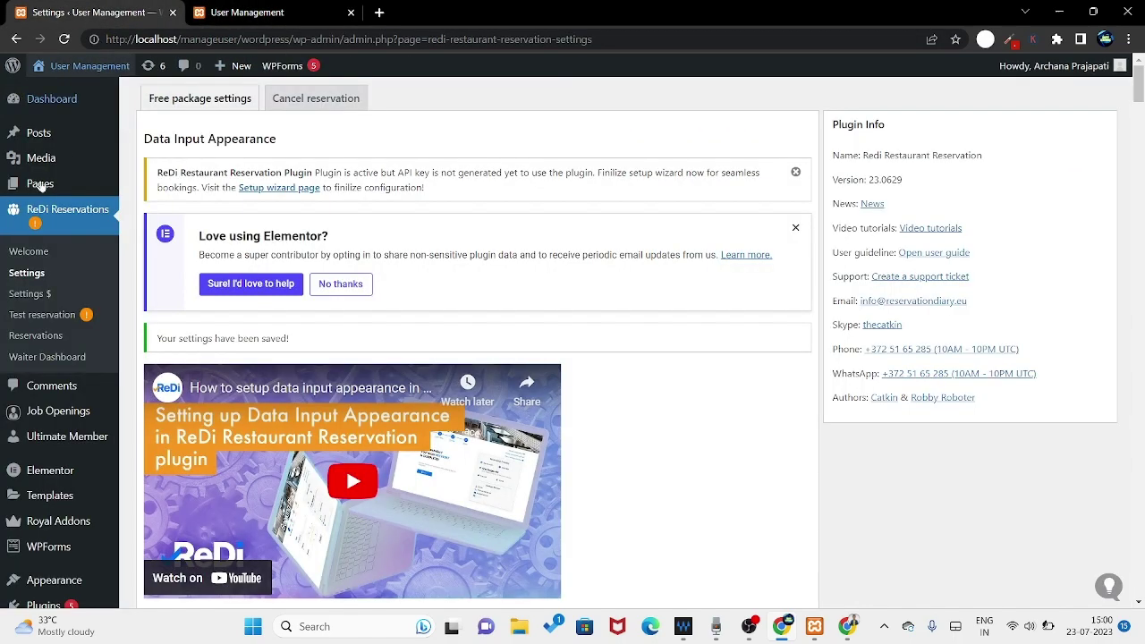
{"action": "left_click", "coordinate": [31, 184]}
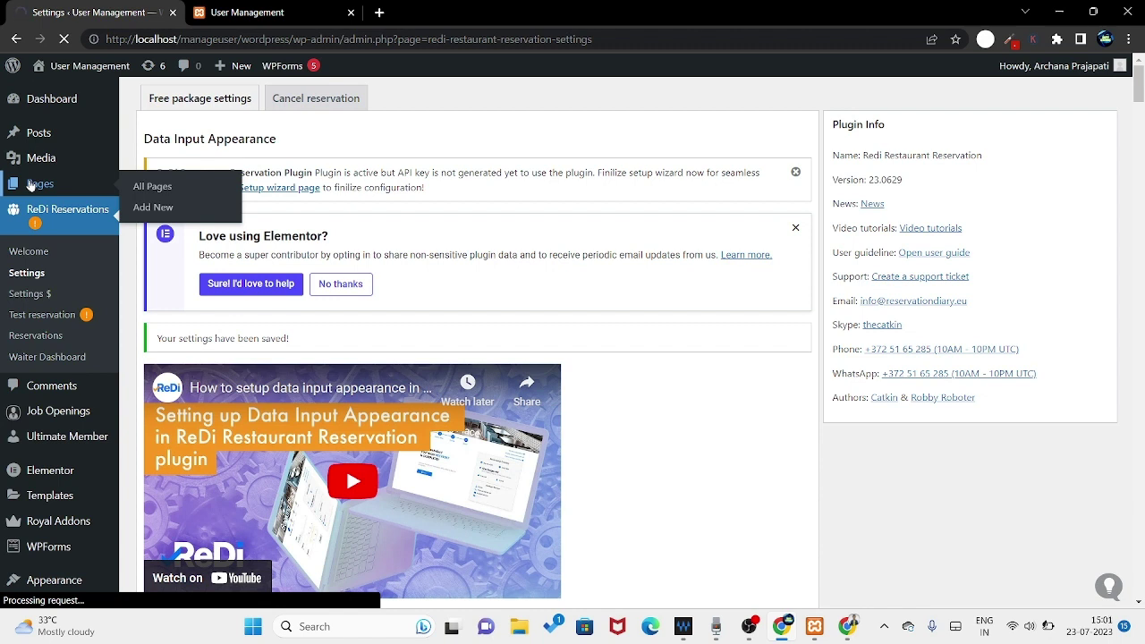
- From All Pages, open the published Reservation page in a new browser tab
{"action": "left_click", "coordinate": [152, 186]}
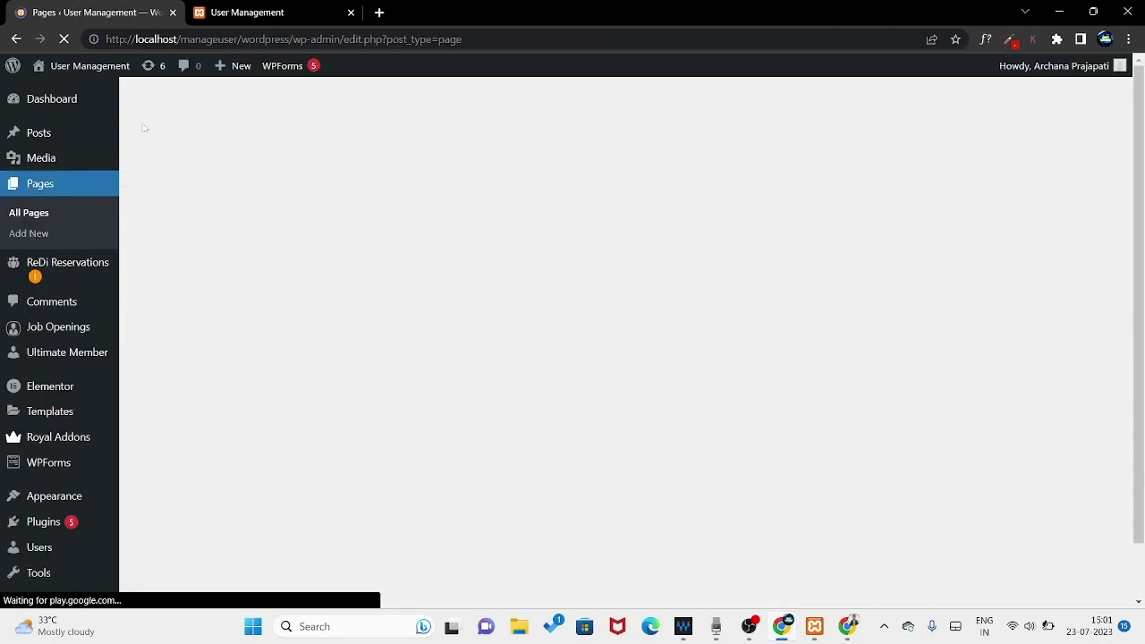
{"action": "scroll", "coordinate": [230, 227], "scroll_direction": "down", "scroll_amount": 5}
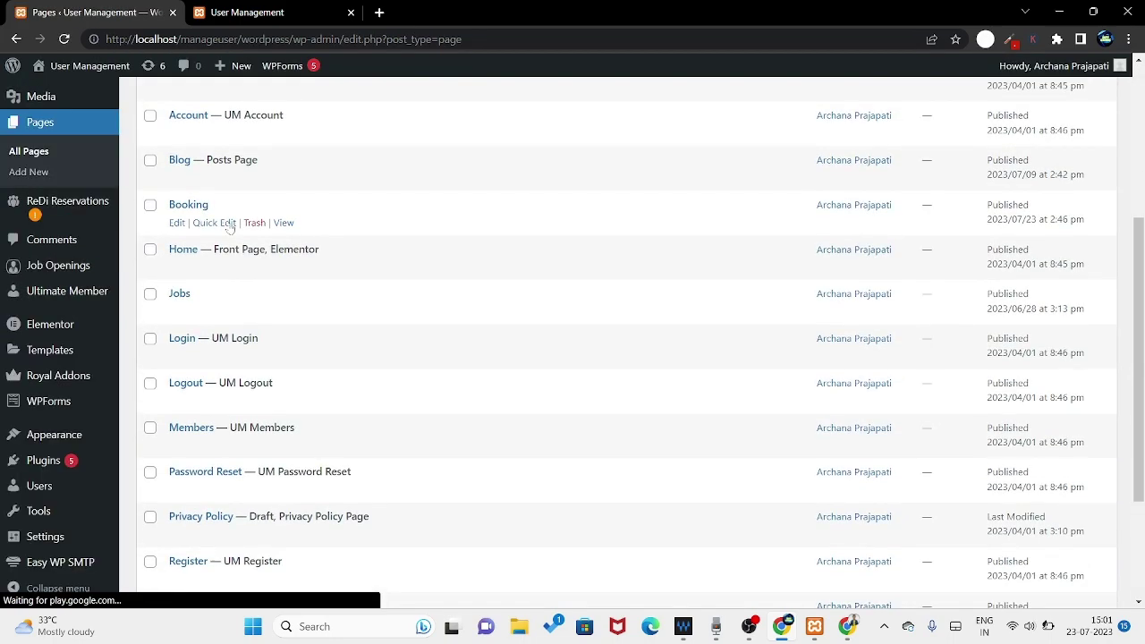
{"action": "scroll", "coordinate": [230, 228], "scroll_direction": "down", "scroll_amount": 3}
{"action": "mouse_move", "coordinate": [187, 427]}
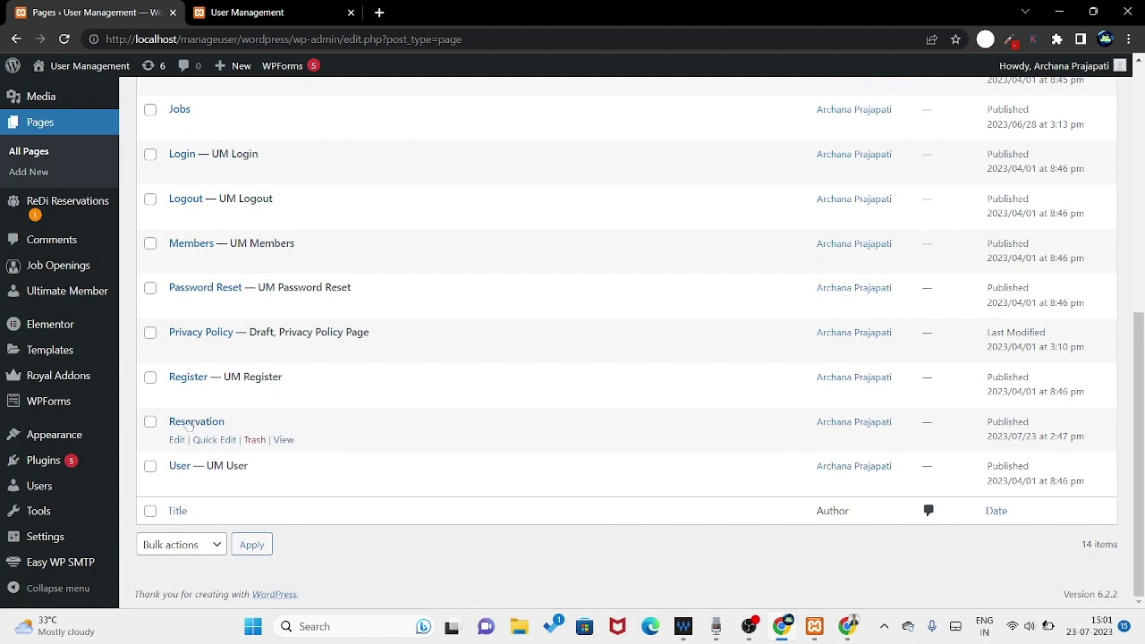
{"action": "right_click", "coordinate": [279, 442]}
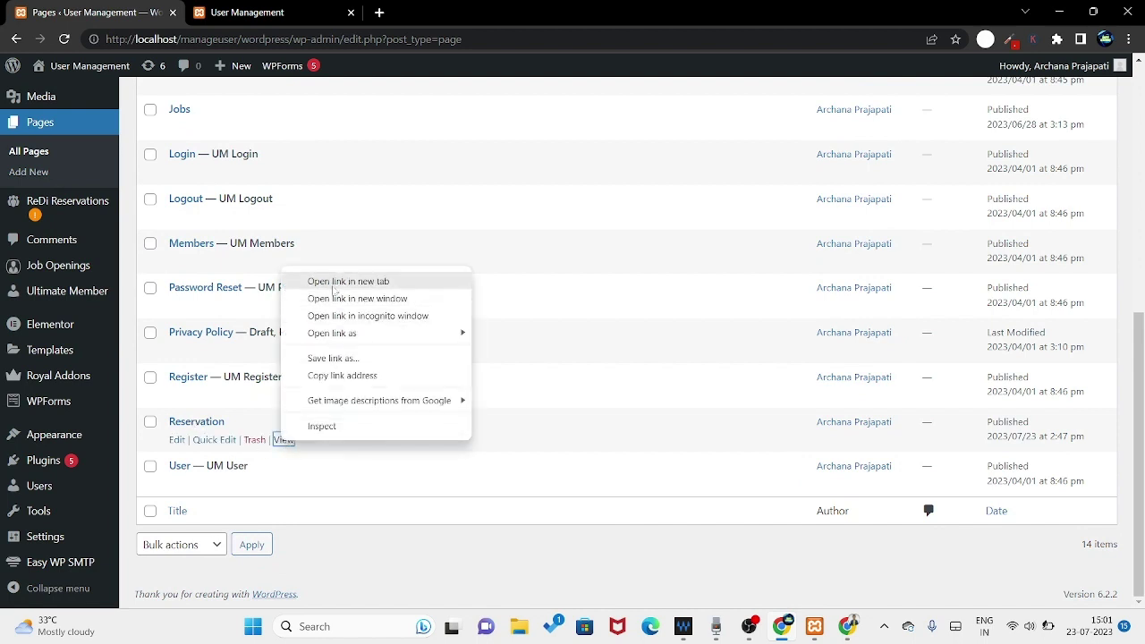
{"action": "left_click", "coordinate": [331, 282]}
{"action": "left_click", "coordinate": [452, 13]}
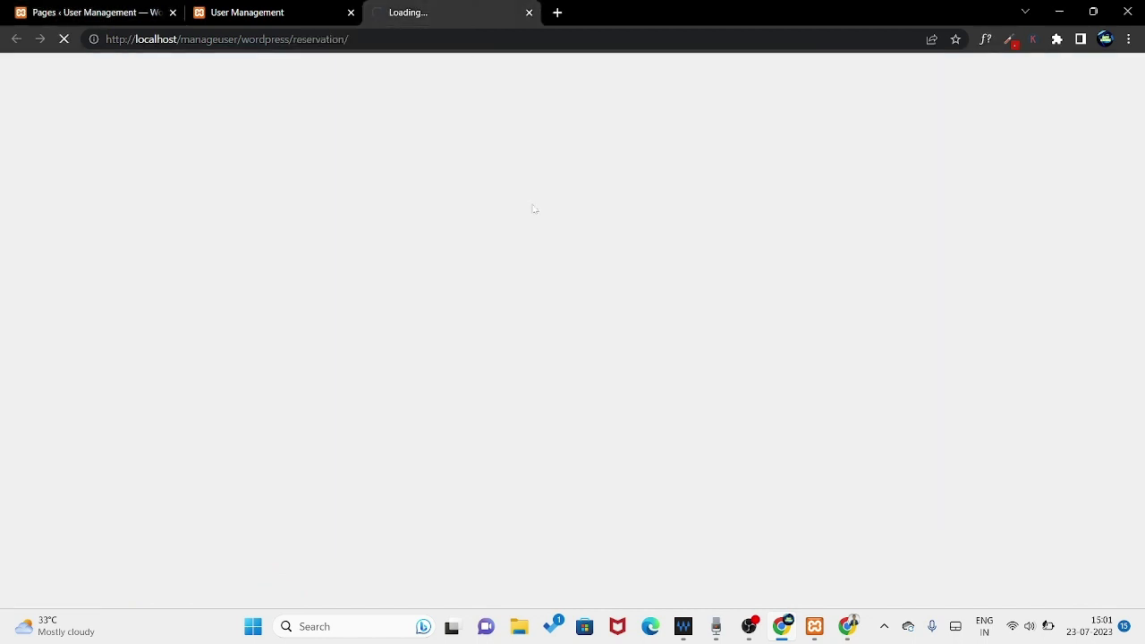
{"action": "left_click", "coordinate": [347, 11]}
- Close the extra front-page tab and set the reservation's guest count to 16
{"action": "left_click", "coordinate": [350, 12]}
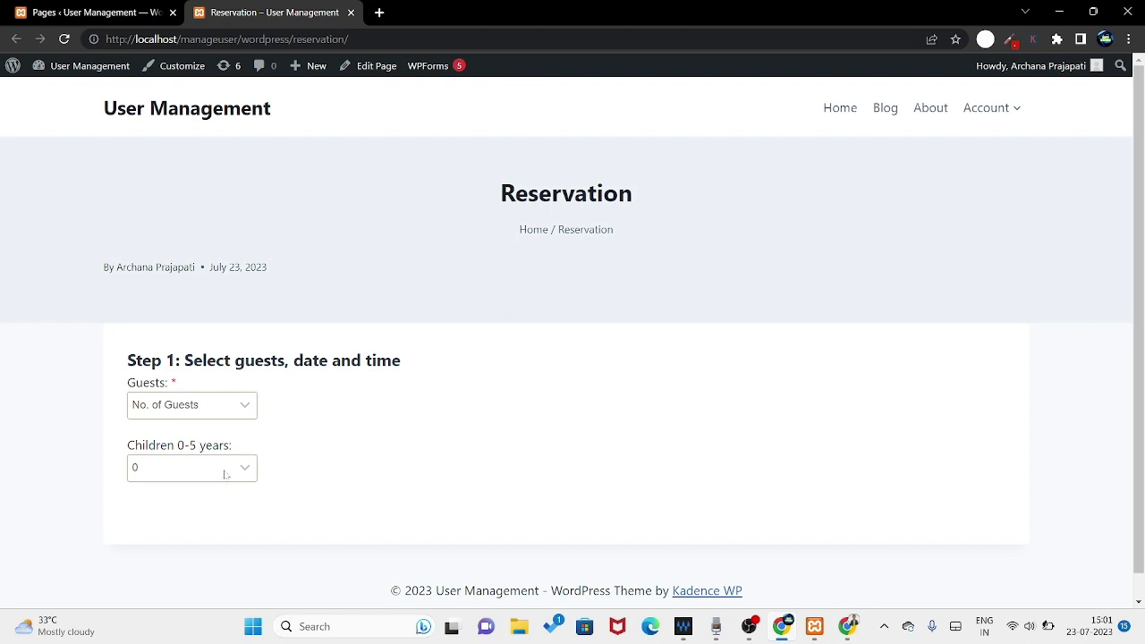
{"action": "left_click", "coordinate": [219, 413]}
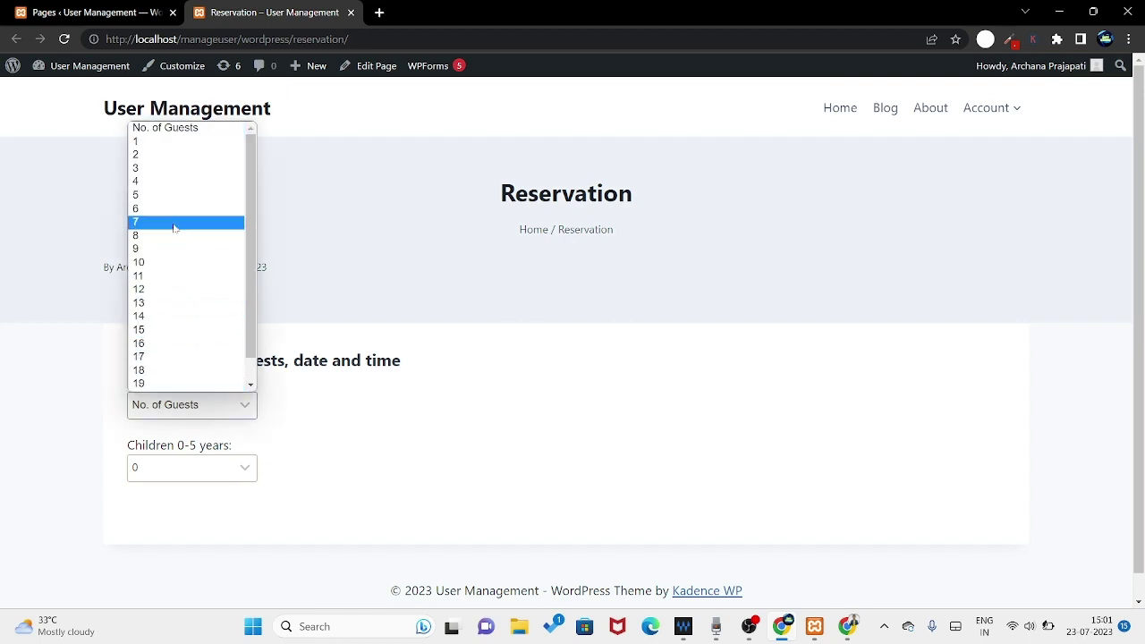
{"action": "left_click", "coordinate": [174, 223]}
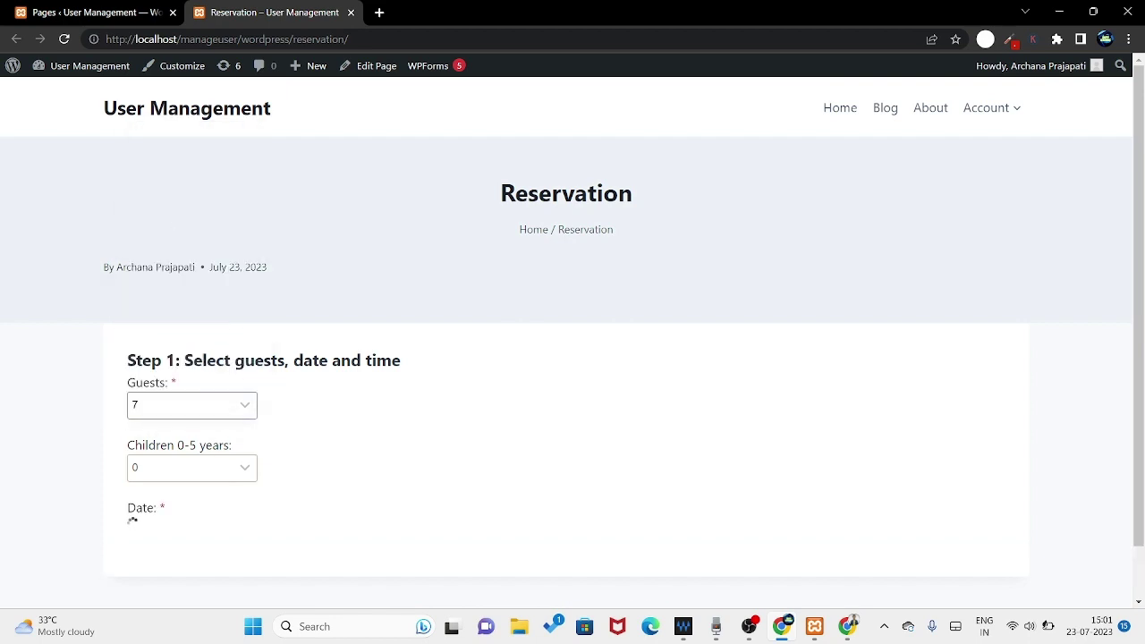
{"action": "left_click", "coordinate": [177, 412]}
{"action": "scroll", "coordinate": [188, 376], "scroll_direction": "down", "scroll_amount": 1}
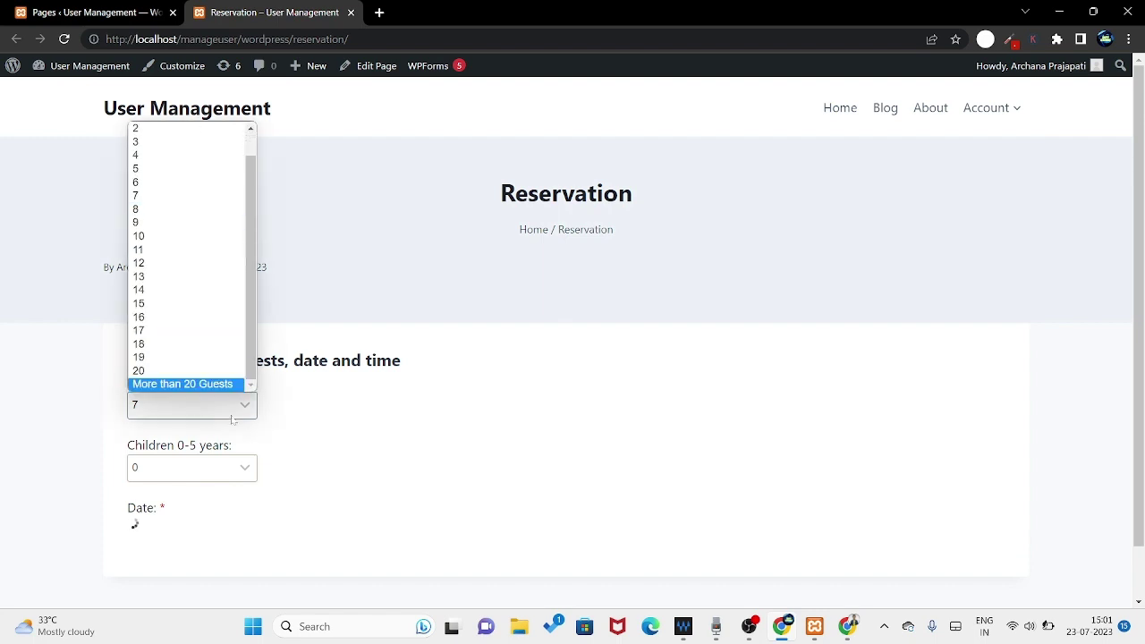
{"action": "key", "text": "Escape"}
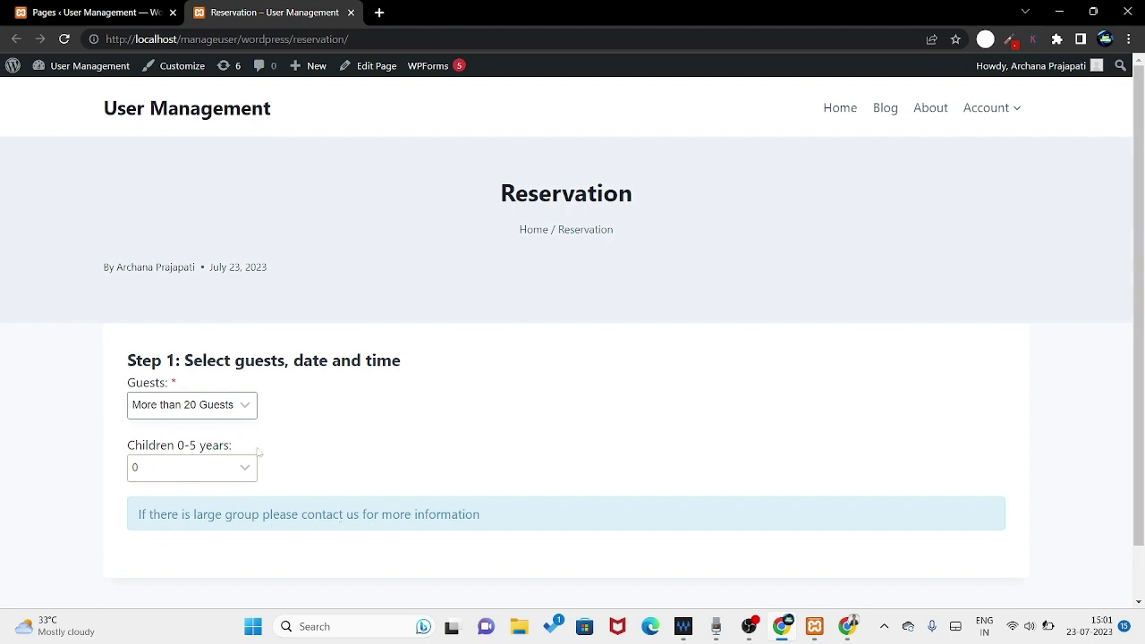
{"action": "left_click", "coordinate": [215, 413]}
{"action": "left_click", "coordinate": [167, 324]}
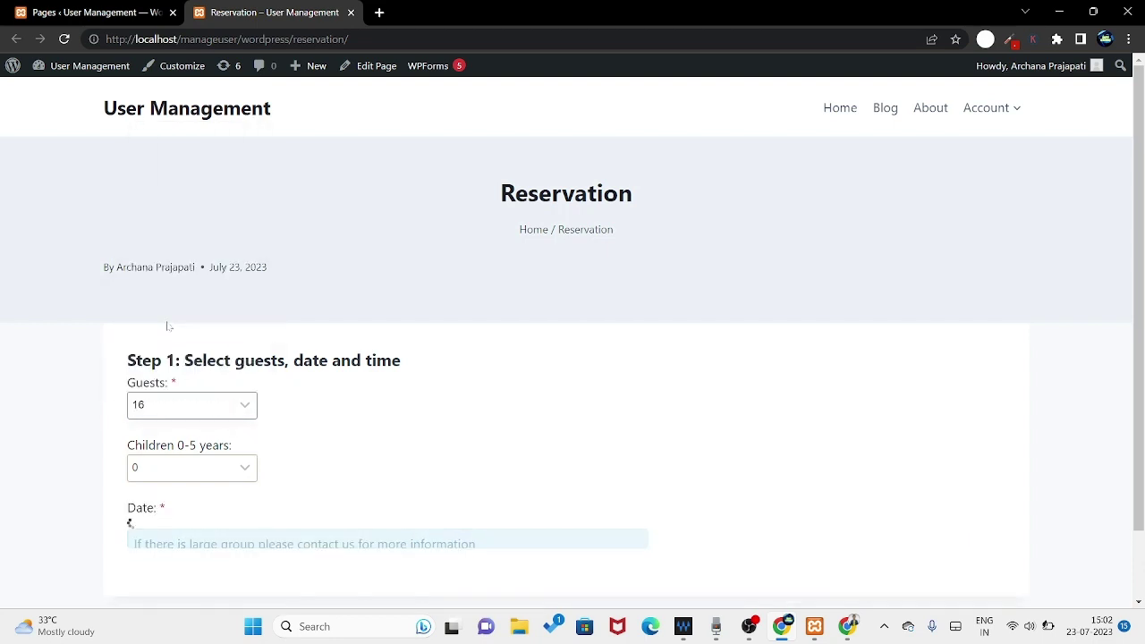
- Set Children 0-5 years to 4 and bring the date calendar into view
{"action": "left_click", "coordinate": [166, 469]}
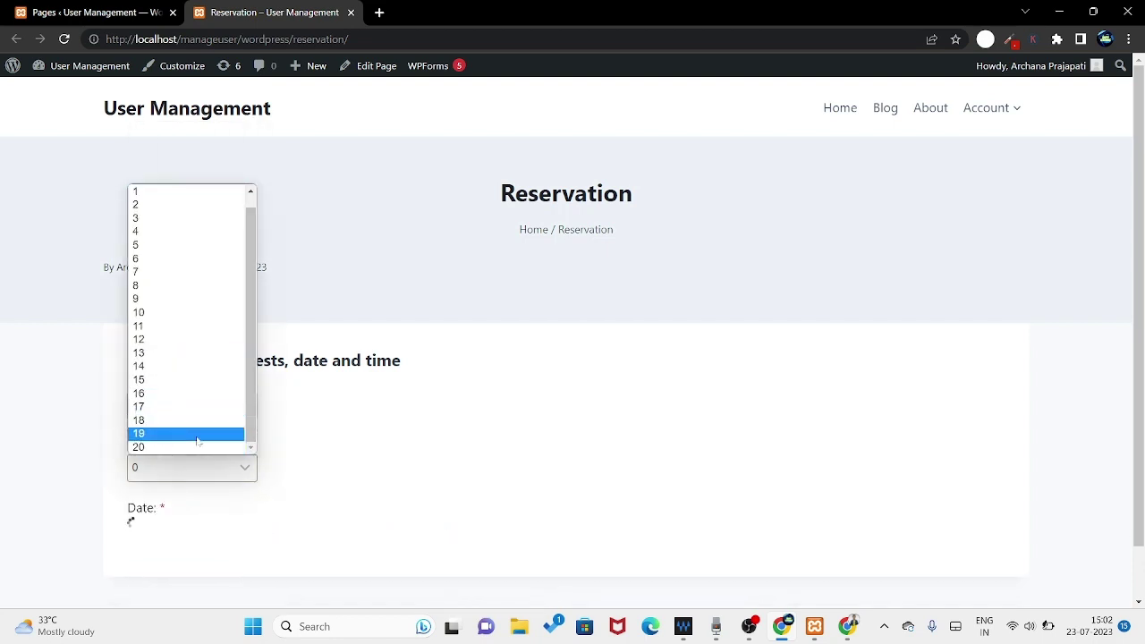
{"action": "left_click", "coordinate": [206, 233]}
{"action": "scroll", "coordinate": [356, 498], "scroll_direction": "down", "scroll_amount": 1}
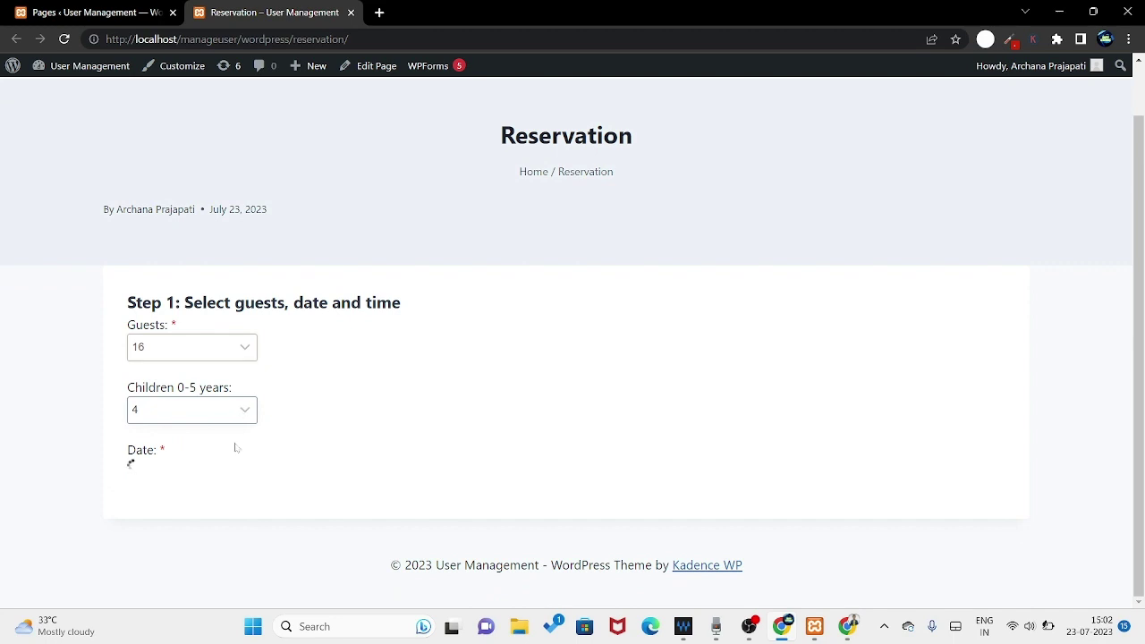
{"action": "scroll", "coordinate": [443, 450], "scroll_direction": "down", "scroll_amount": 2}
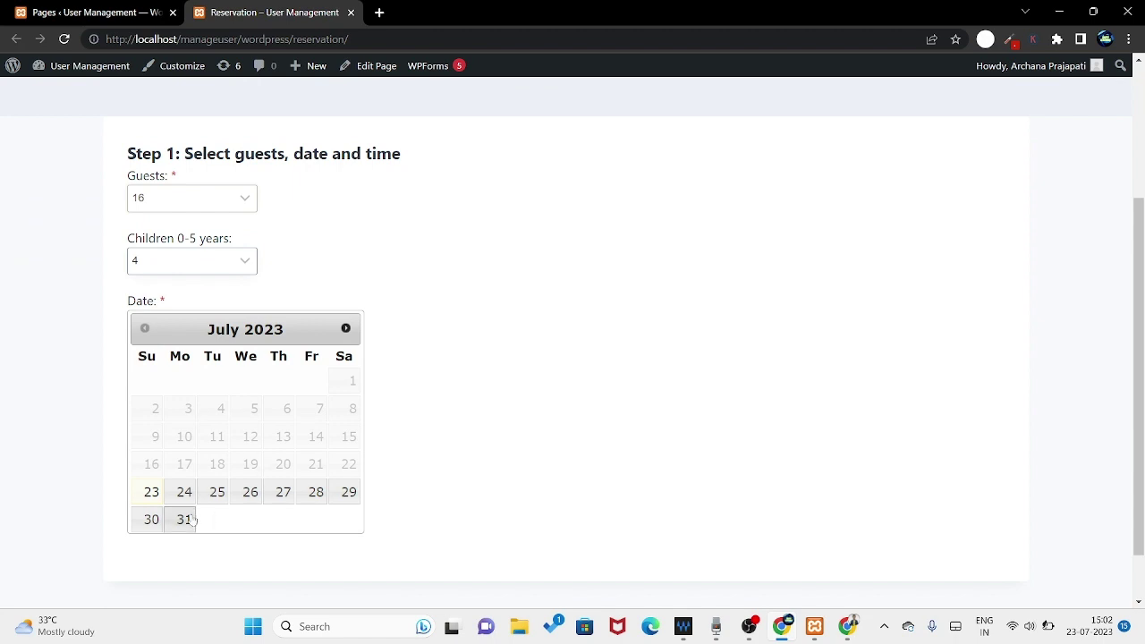
- Pick 27 July as the date and the 7:00 pm – 7:30 pm slot with 20 seats
{"action": "left_click", "coordinate": [279, 491]}
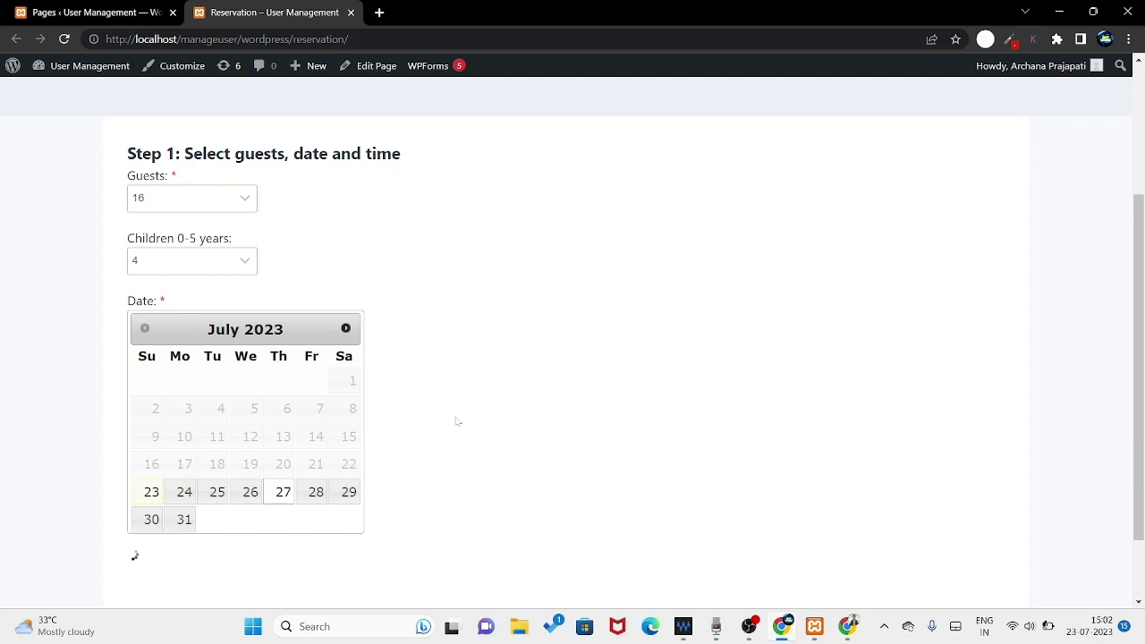
{"action": "scroll", "coordinate": [456, 419], "scroll_direction": "down", "scroll_amount": 3}
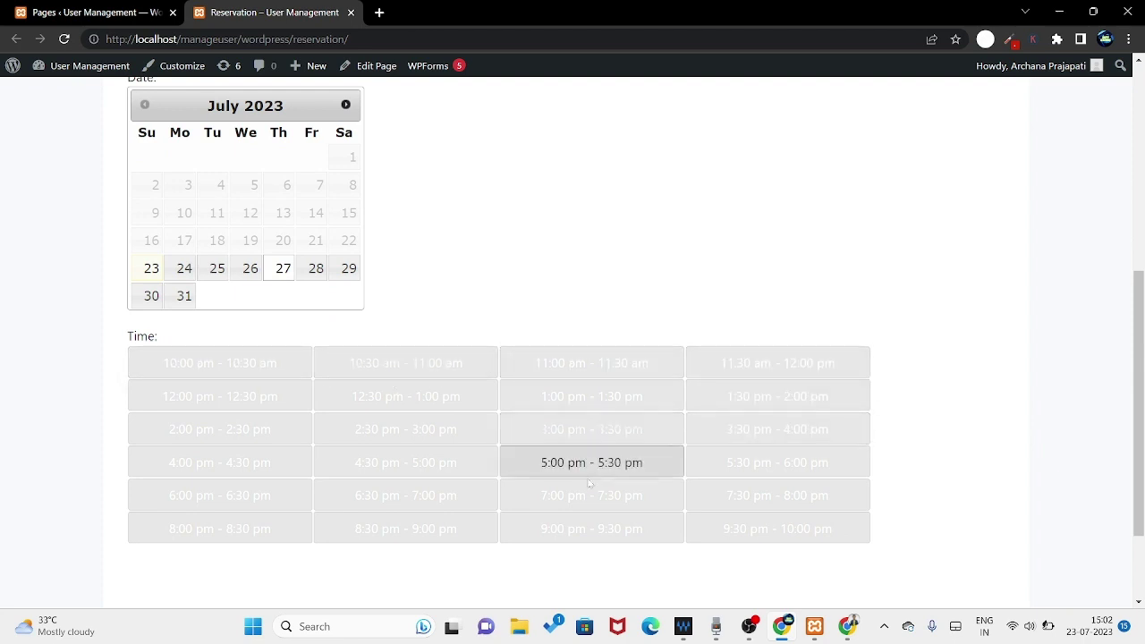
{"action": "left_click", "coordinate": [564, 503]}
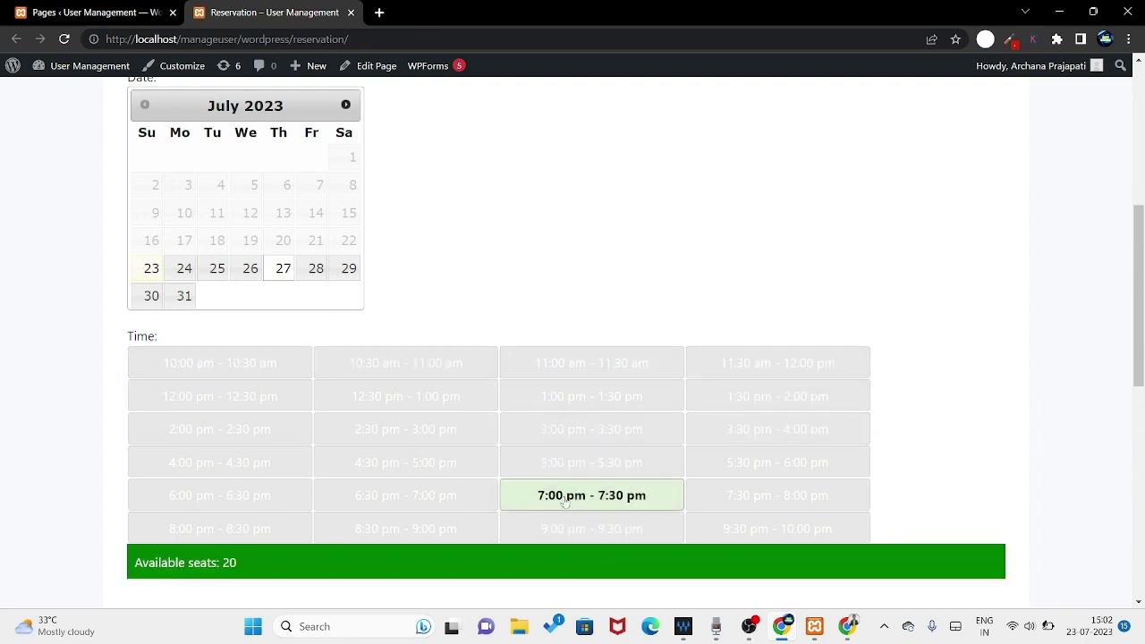
{"action": "scroll", "coordinate": [593, 335], "scroll_direction": "down", "scroll_amount": 3}
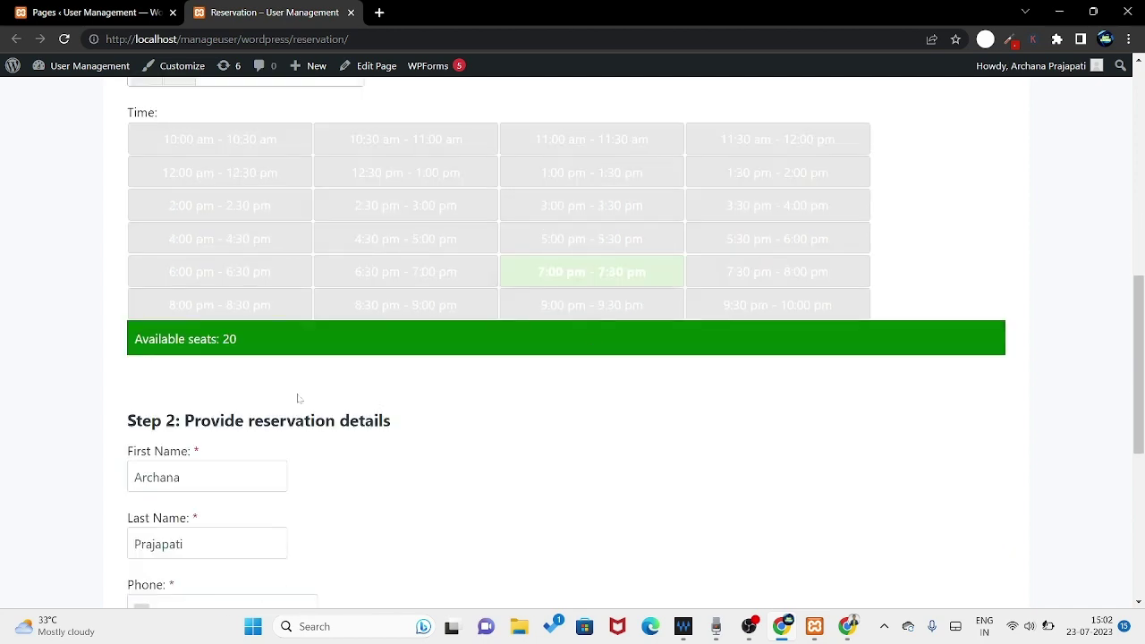
- Focus the first name field in Step 2 and dismiss the autofill suggestions
{"action": "scroll", "coordinate": [281, 385], "scroll_direction": "down", "scroll_amount": 1}
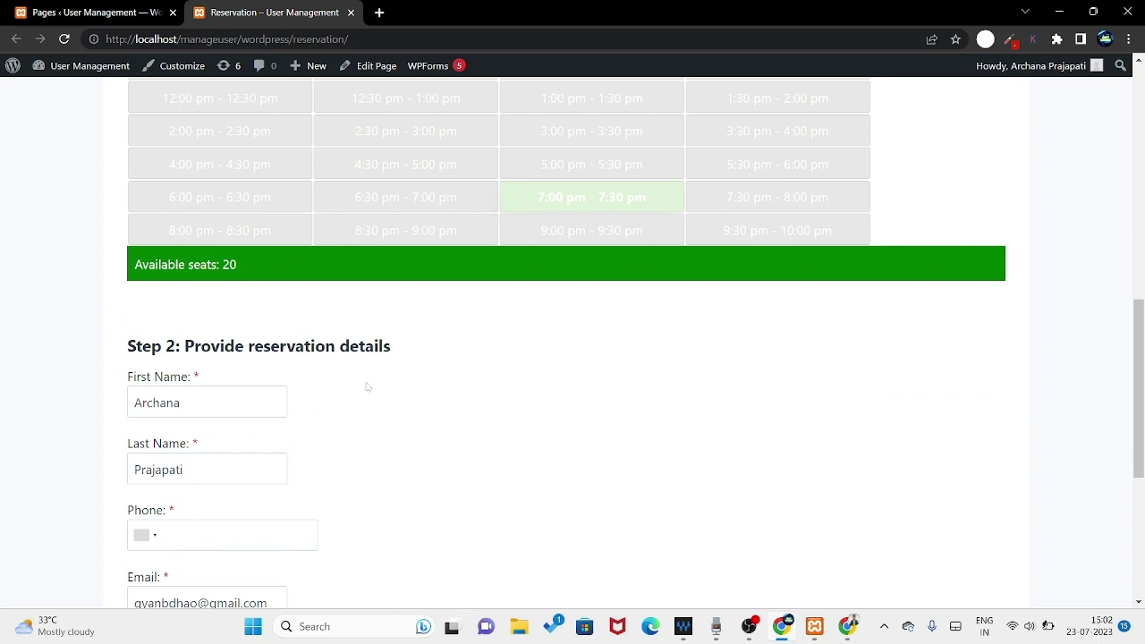
{"action": "scroll", "coordinate": [367, 386], "scroll_direction": "down", "scroll_amount": 1}
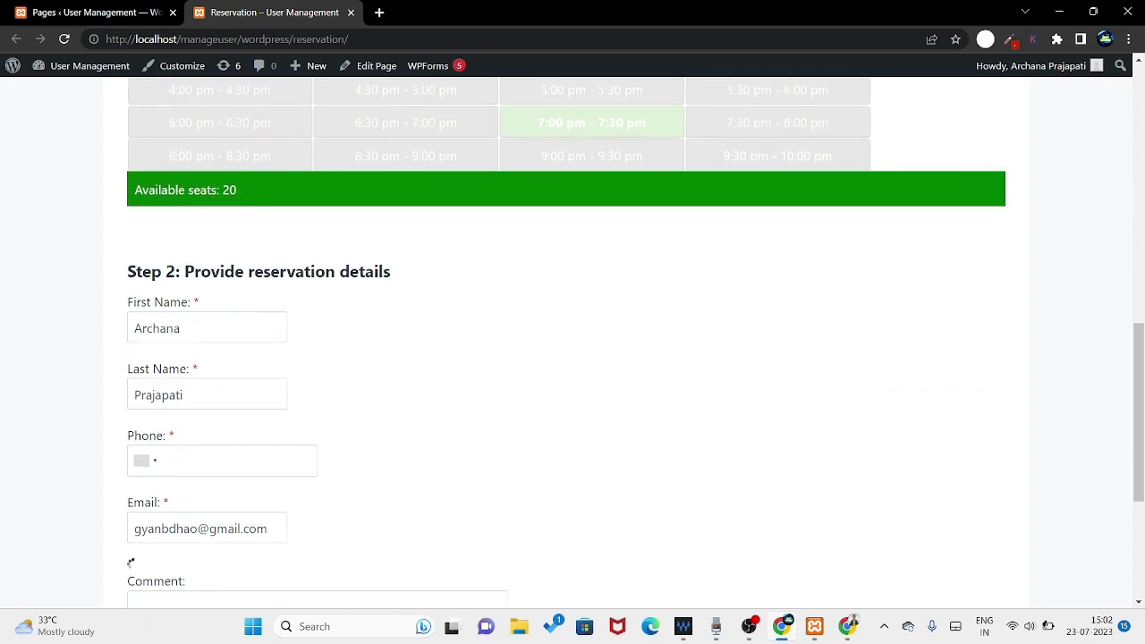
{"action": "left_click", "coordinate": [228, 331]}
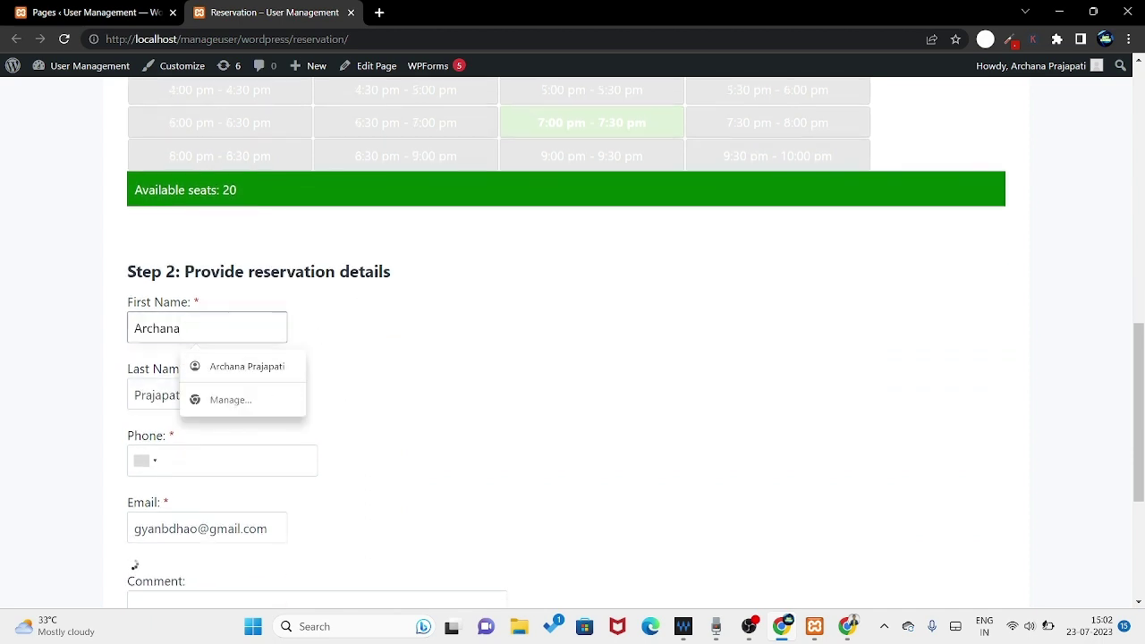
{"action": "left_click", "coordinate": [559, 469]}
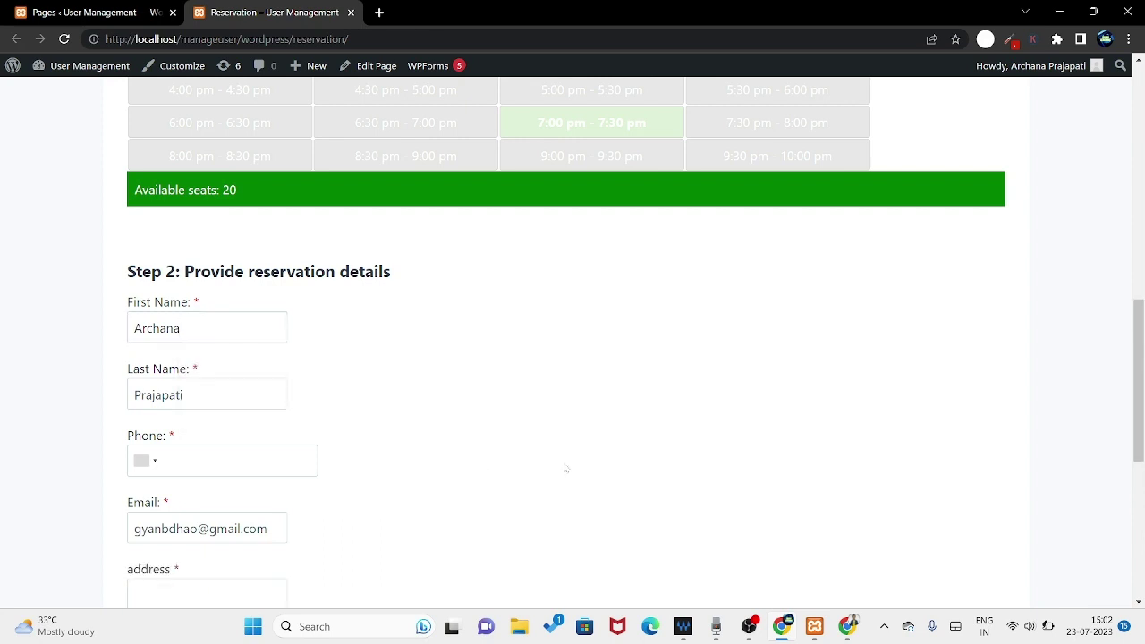
{"action": "scroll", "coordinate": [367, 508], "scroll_direction": "down", "scroll_amount": 1}
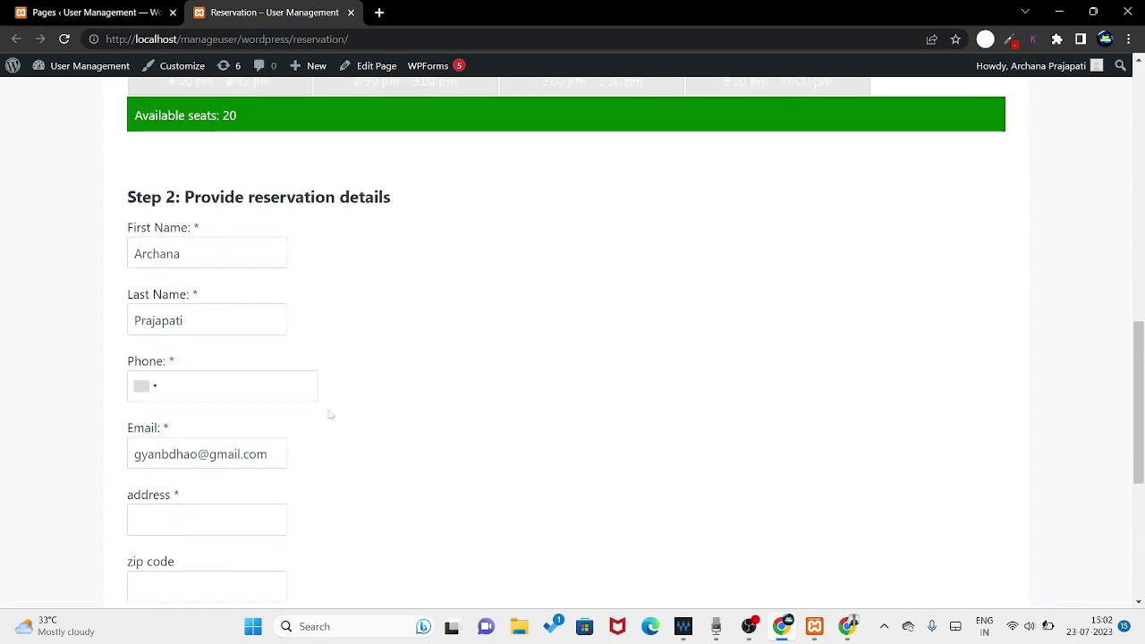
- Enter the guest's phone number and set its country code to India
{"action": "left_click", "coordinate": [224, 386]}
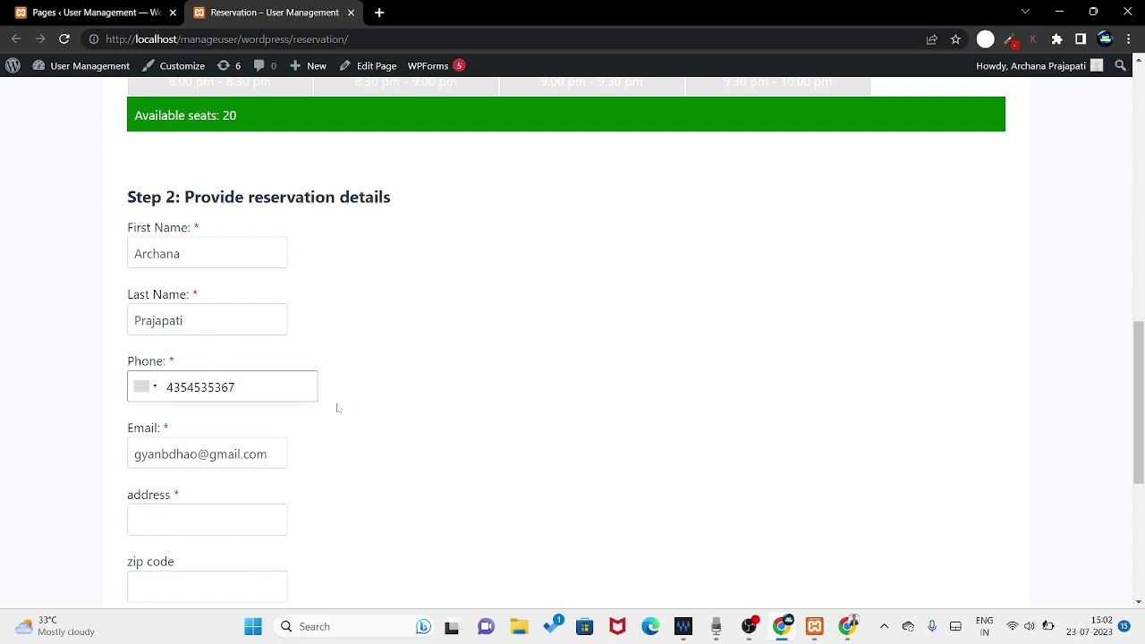
{"action": "left_click", "coordinate": [154, 389]}
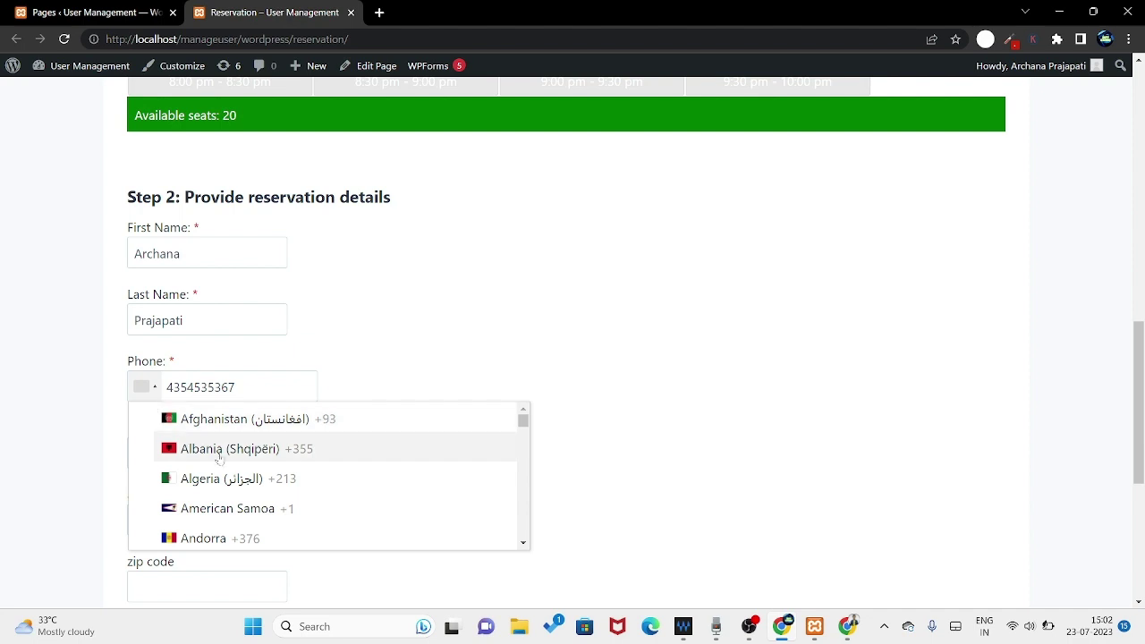
{"action": "scroll", "coordinate": [260, 452], "scroll_direction": "down", "scroll_amount": 12}
{"action": "scroll", "coordinate": [263, 458], "scroll_direction": "down", "scroll_amount": 2}
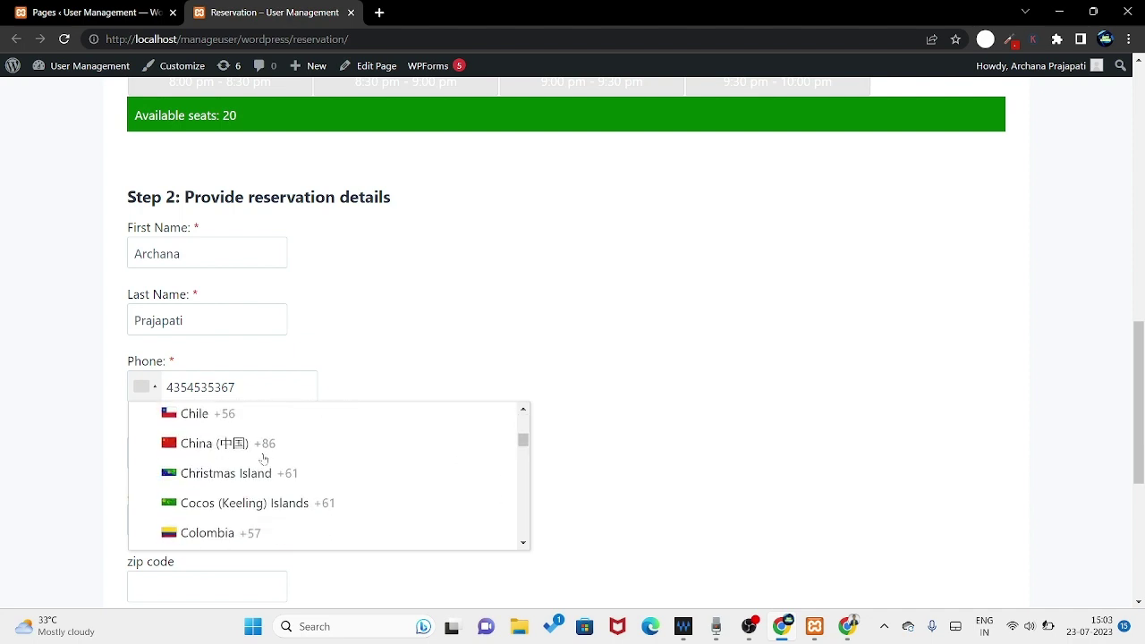
{"action": "scroll", "coordinate": [263, 458], "scroll_direction": "down", "scroll_amount": 2}
{"action": "scroll", "coordinate": [263, 458], "scroll_direction": "up", "scroll_amount": 2}
{"action": "scroll", "coordinate": [263, 458], "scroll_direction": "down", "scroll_amount": 3}
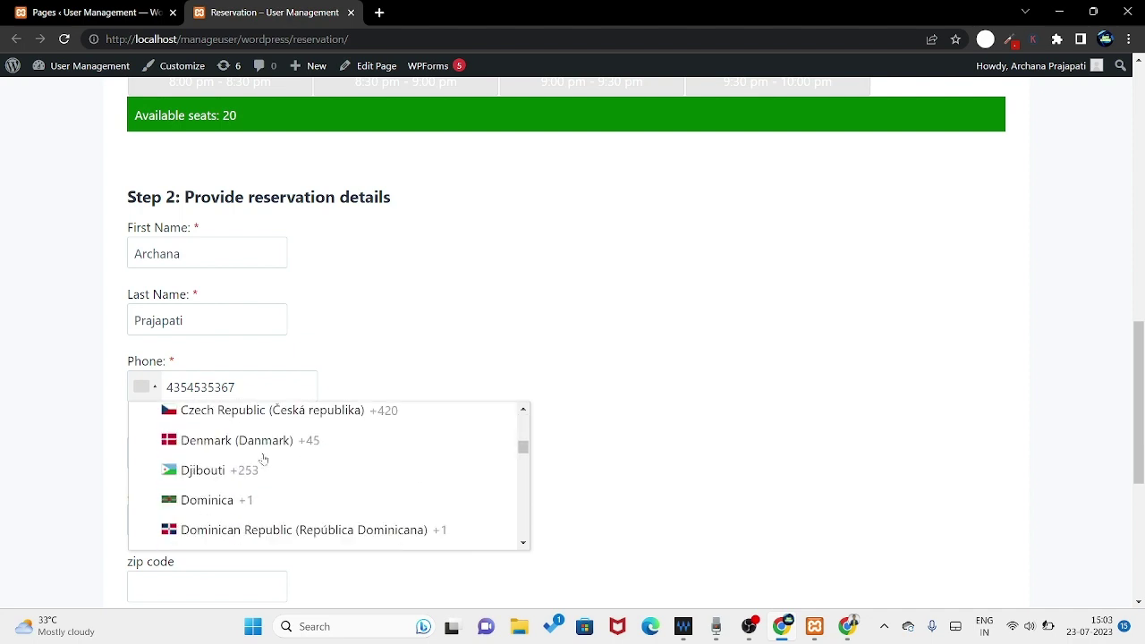
{"action": "scroll", "coordinate": [263, 458], "scroll_direction": "down", "scroll_amount": 2}
{"action": "scroll", "coordinate": [263, 458], "scroll_direction": "up", "scroll_amount": 1}
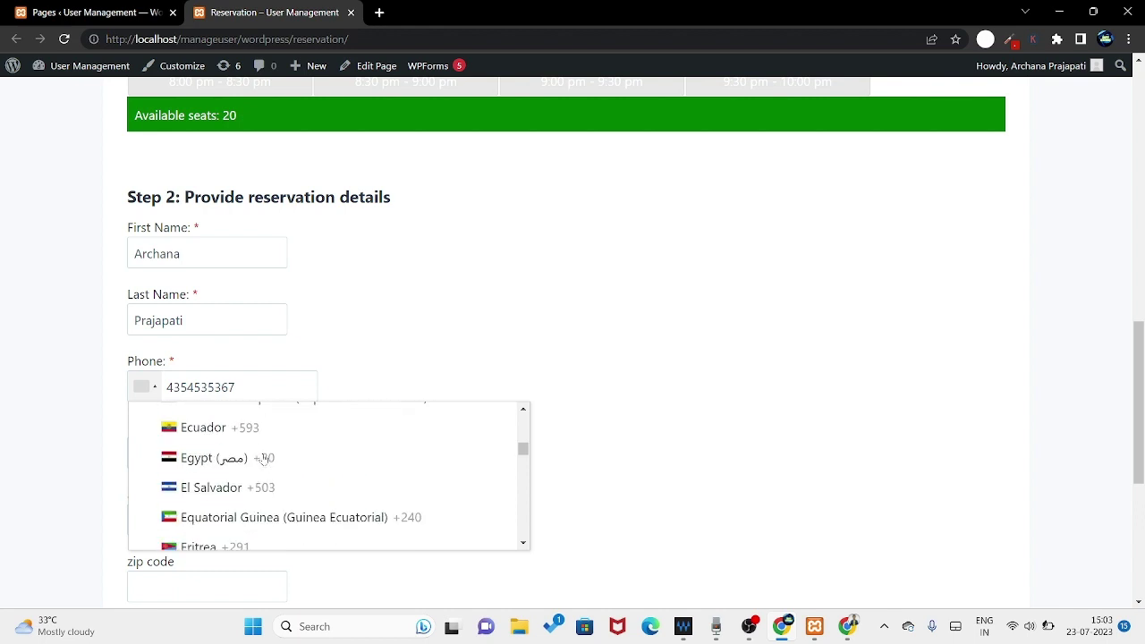
{"action": "scroll", "coordinate": [263, 458], "scroll_direction": "down", "scroll_amount": 2}
{"action": "scroll", "coordinate": [263, 458], "scroll_direction": "down", "scroll_amount": 3}
{"action": "scroll", "coordinate": [263, 458], "scroll_direction": "up", "scroll_amount": 1}
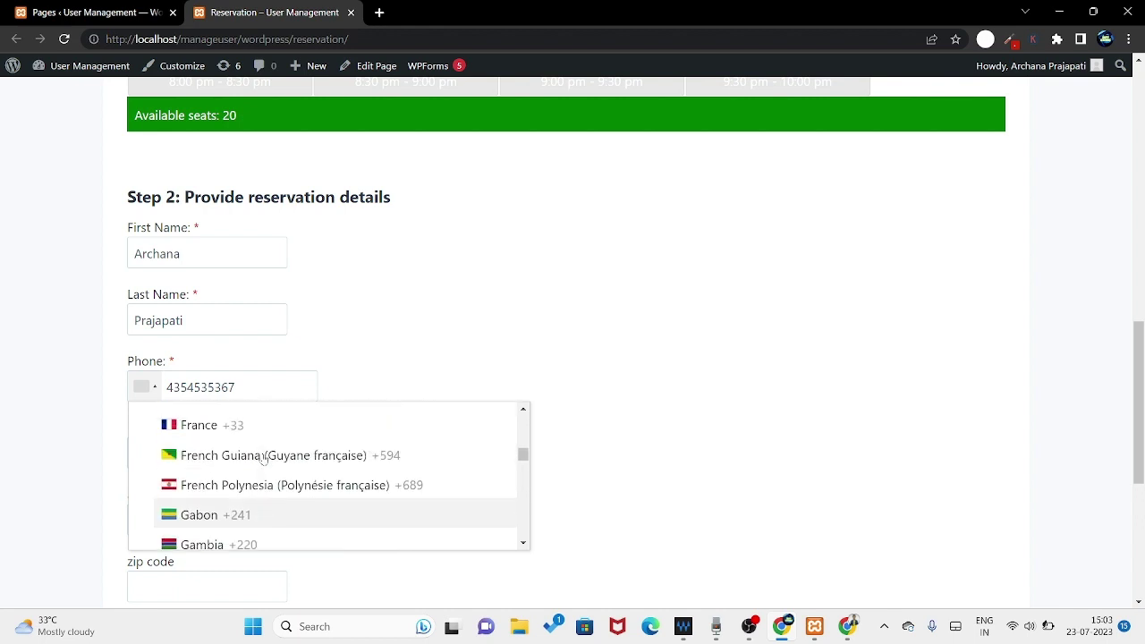
{"action": "scroll", "coordinate": [263, 458], "scroll_direction": "down", "scroll_amount": 3}
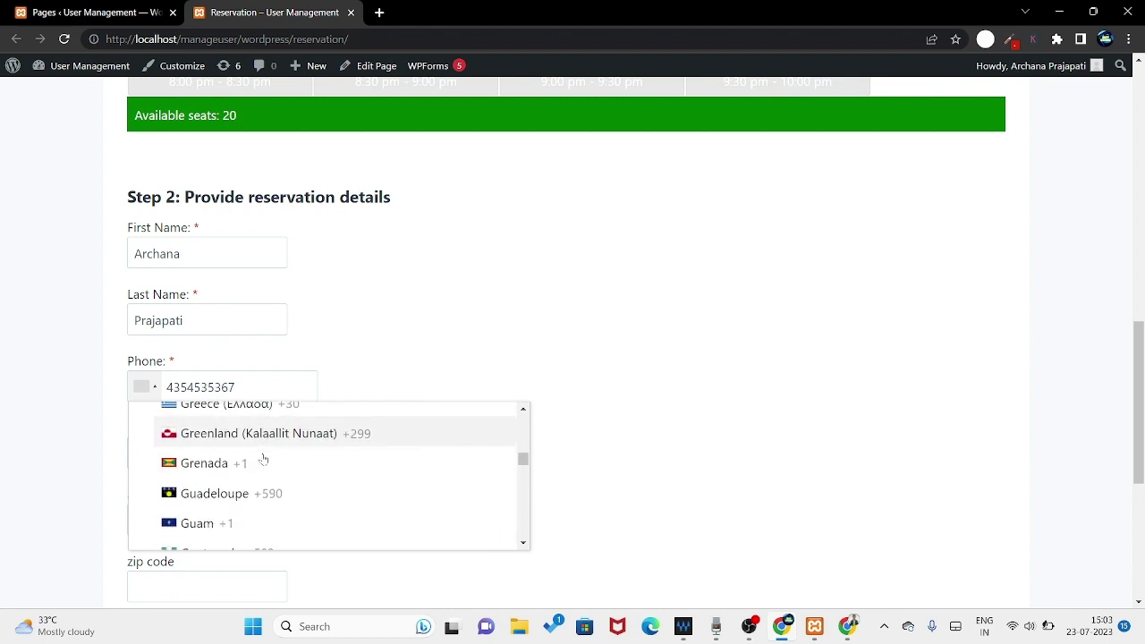
{"action": "scroll", "coordinate": [263, 458], "scroll_direction": "up", "scroll_amount": 1}
{"action": "scroll", "coordinate": [263, 458], "scroll_direction": "down", "scroll_amount": 3}
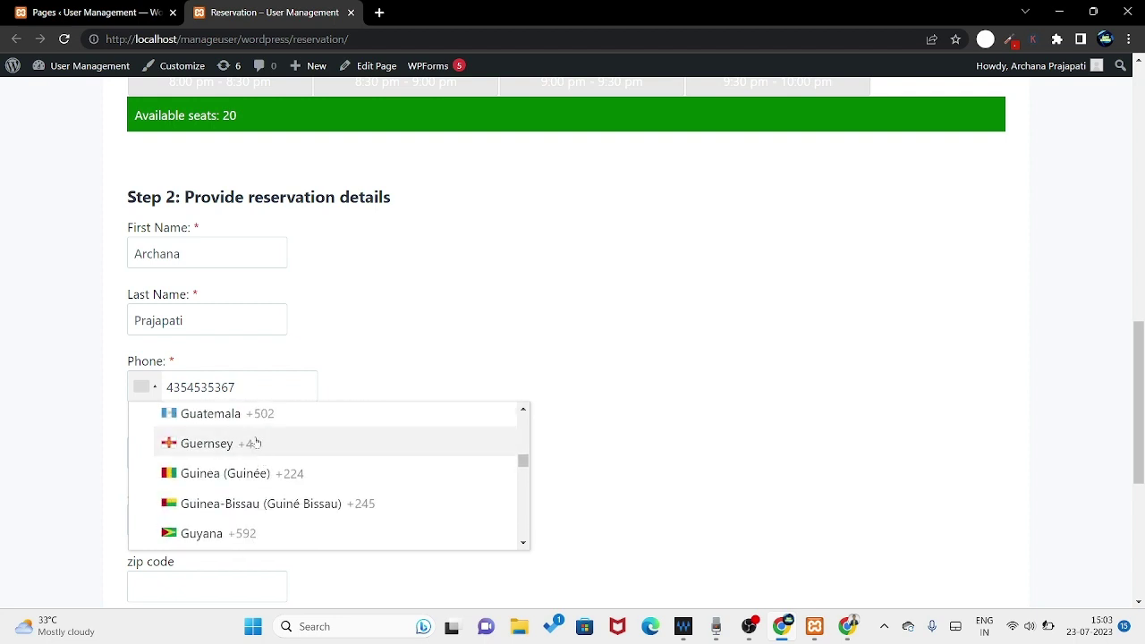
{"action": "scroll", "coordinate": [260, 450], "scroll_direction": "down", "scroll_amount": 3}
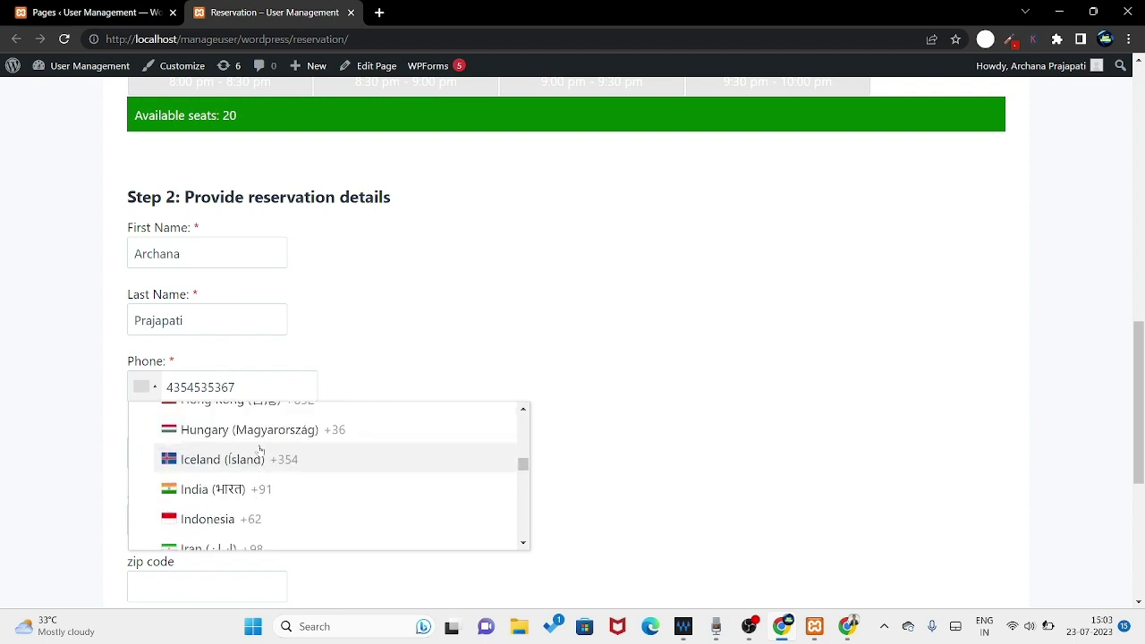
{"action": "left_click", "coordinate": [247, 483]}
- Fill in a test city in the address field and a test zip code
{"action": "scroll", "coordinate": [366, 434], "scroll_direction": "down", "scroll_amount": 1}
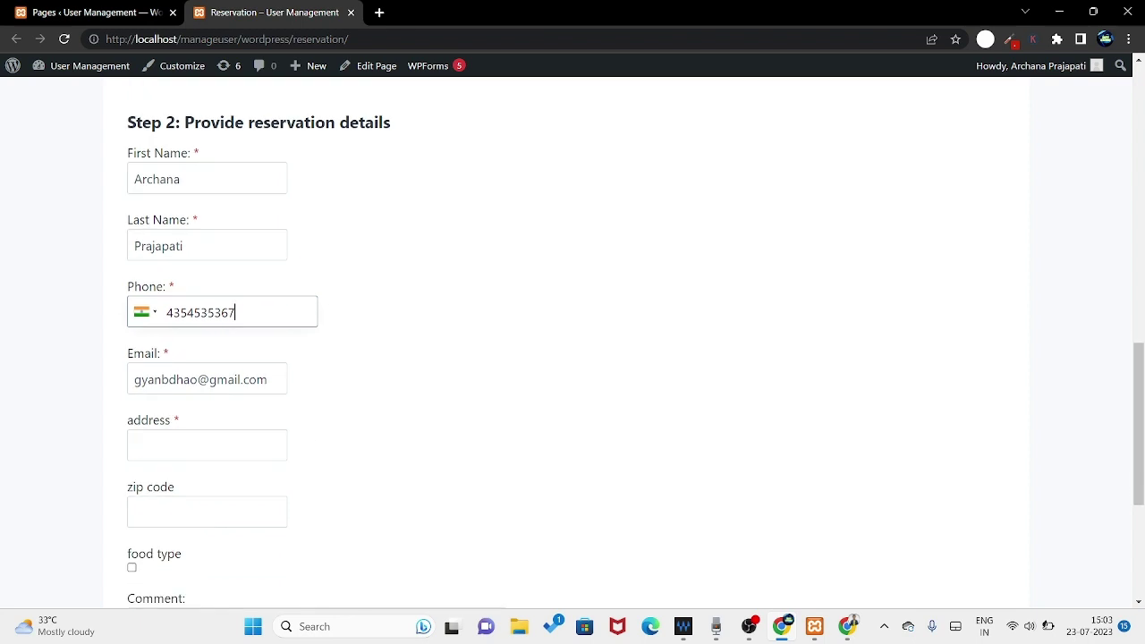
{"action": "left_click", "coordinate": [172, 445]}
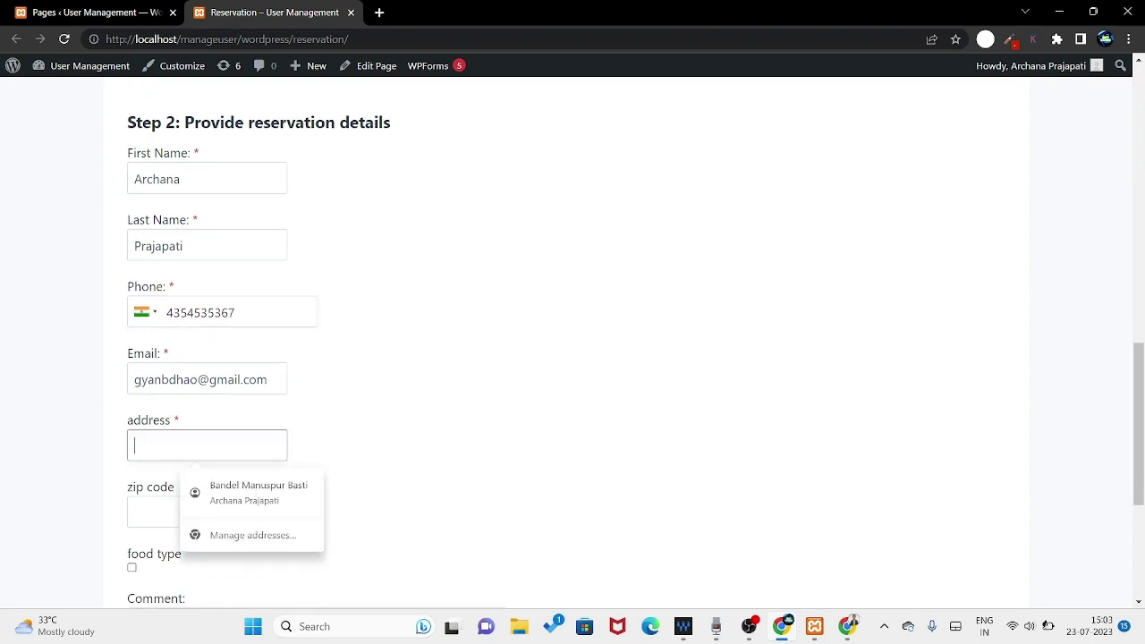
{"action": "left_click", "coordinate": [242, 497]}
{"action": "left_click", "coordinate": [176, 447]}
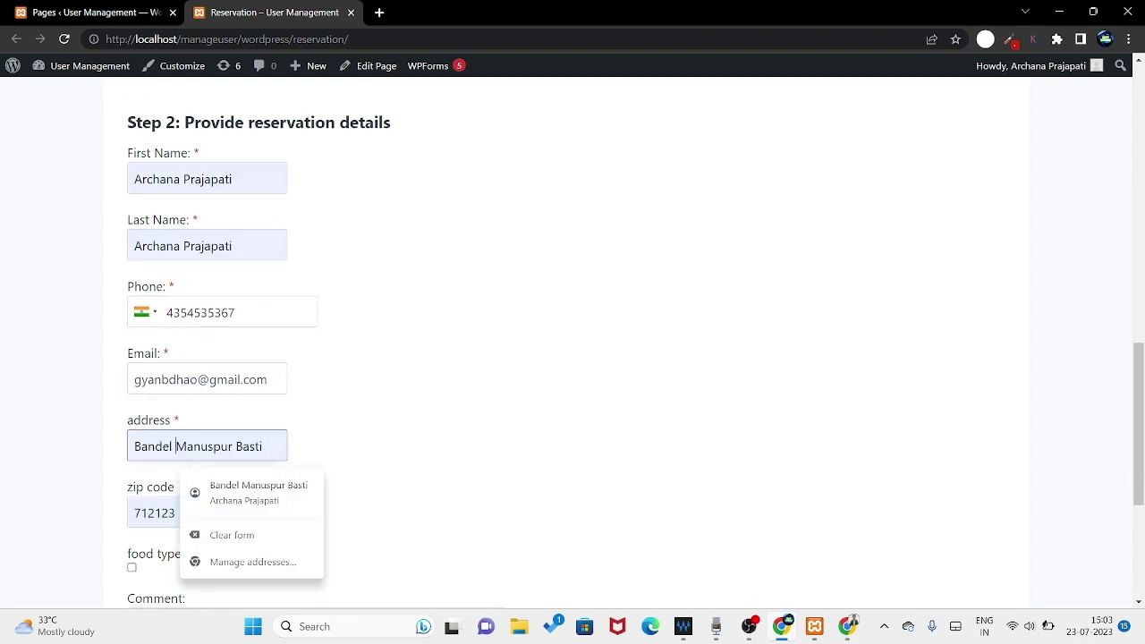
{"action": "key", "text": "ctrl+a"}
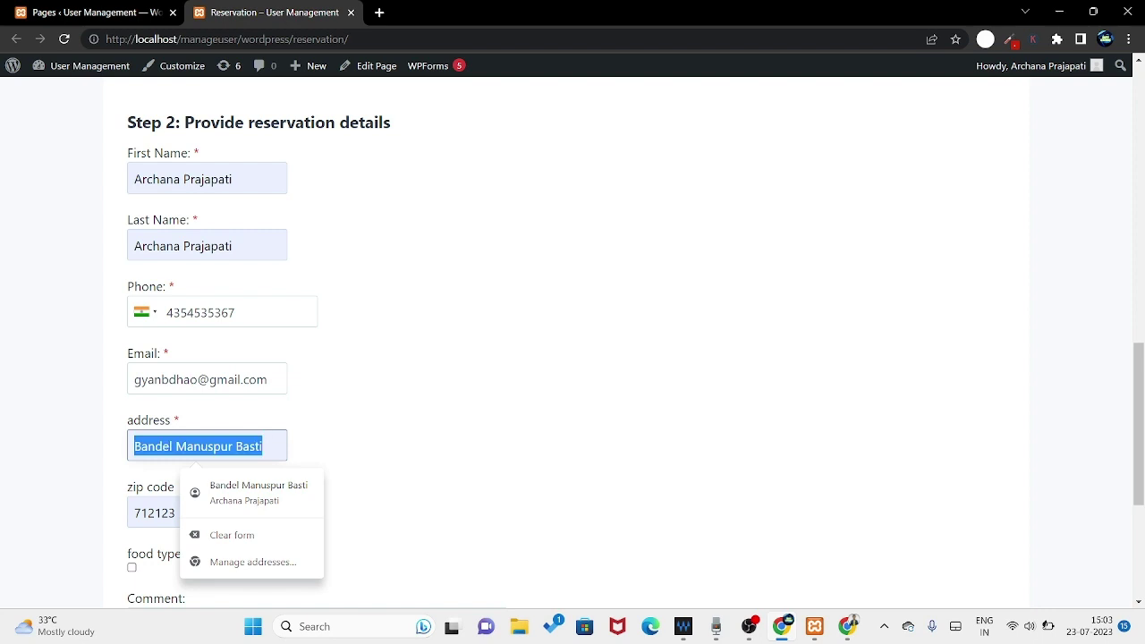
{"action": "type", "text": "kOl"}
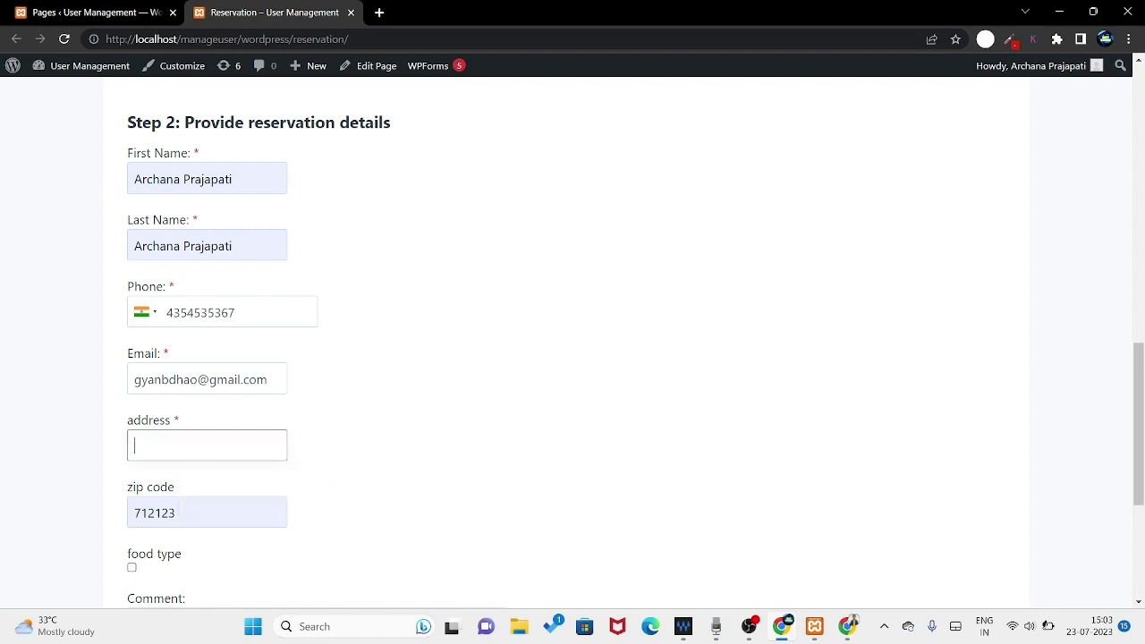
{"action": "type", "text": "Kola"}
{"action": "type", "text": "kata"}
{"action": "key", "text": "Tab"}
{"action": "type", "text": "452435436"}
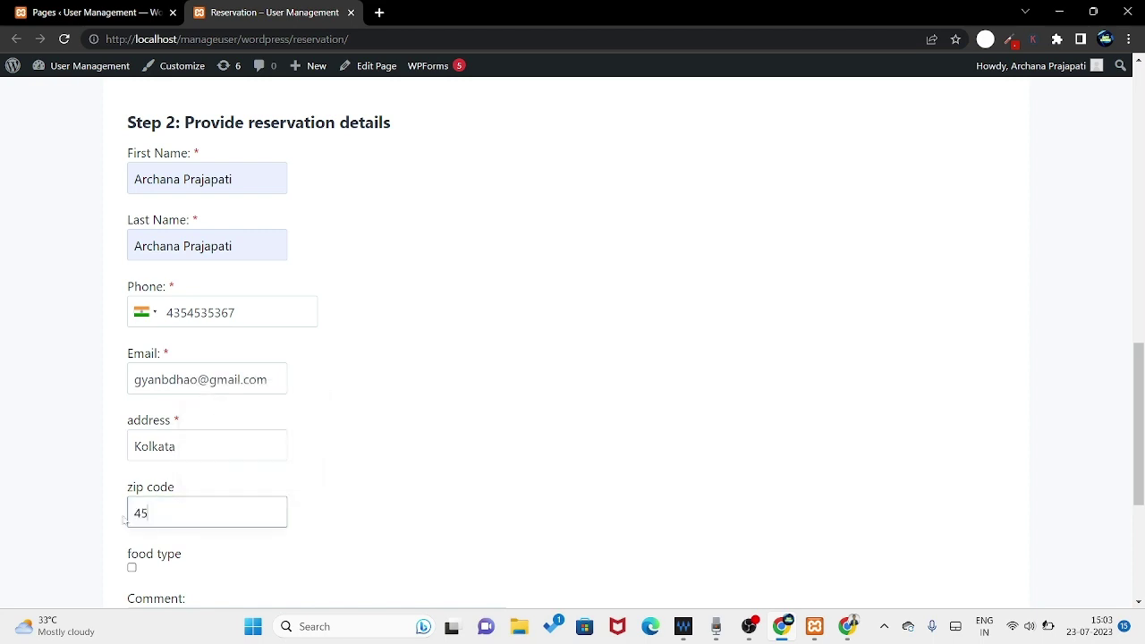
{"action": "key", "text": "BackSpace"}
{"action": "key", "text": "BackSpace"}
{"action": "type", "text": "0"}
- Tick the food type option, then clear both the address and zip code fields
{"action": "scroll", "coordinate": [580, 460], "scroll_direction": "down", "scroll_amount": 2}
{"action": "left_click", "coordinate": [132, 419]}
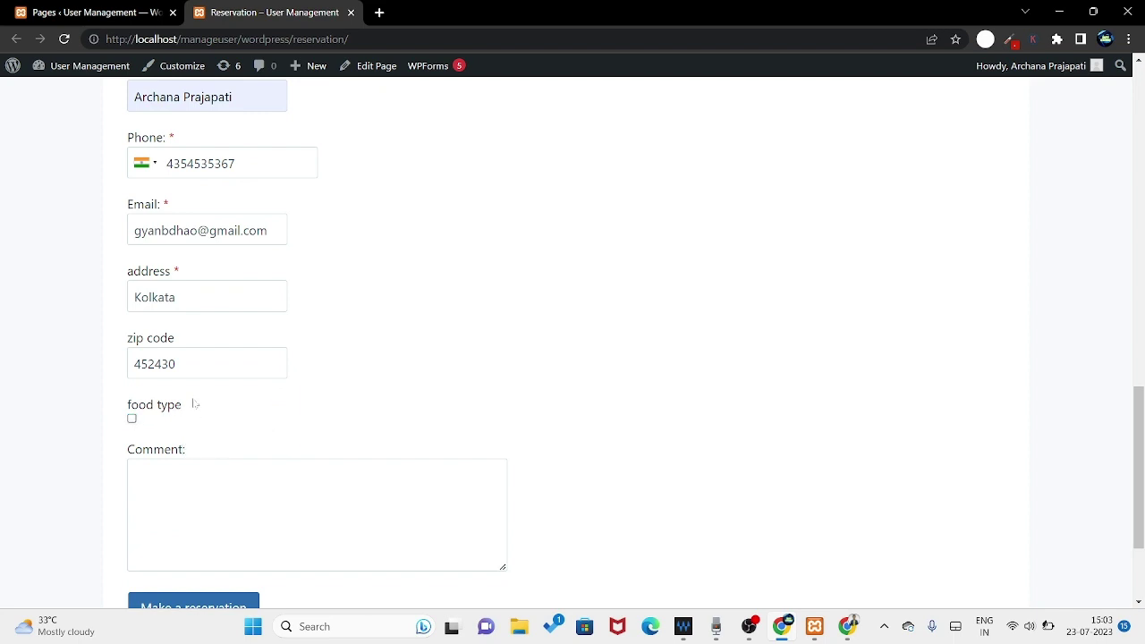
{"action": "double_click", "coordinate": [160, 297]}
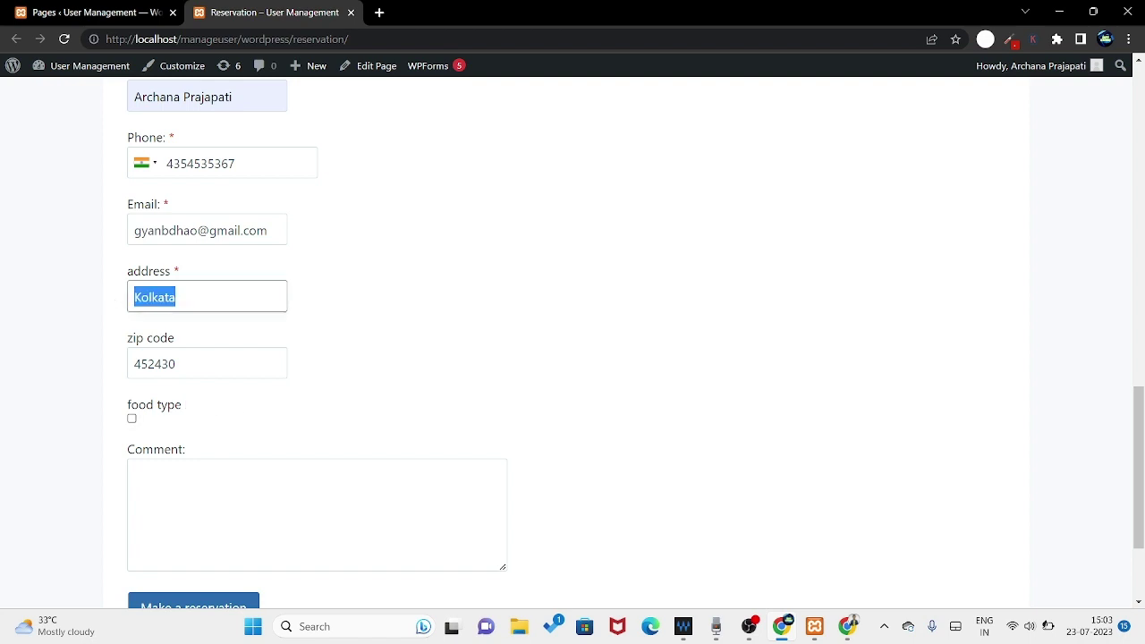
{"action": "left_click_drag", "start_coordinate": [120, 267], "coordinate": [107, 371]}
{"action": "key", "text": "BackSpace"}
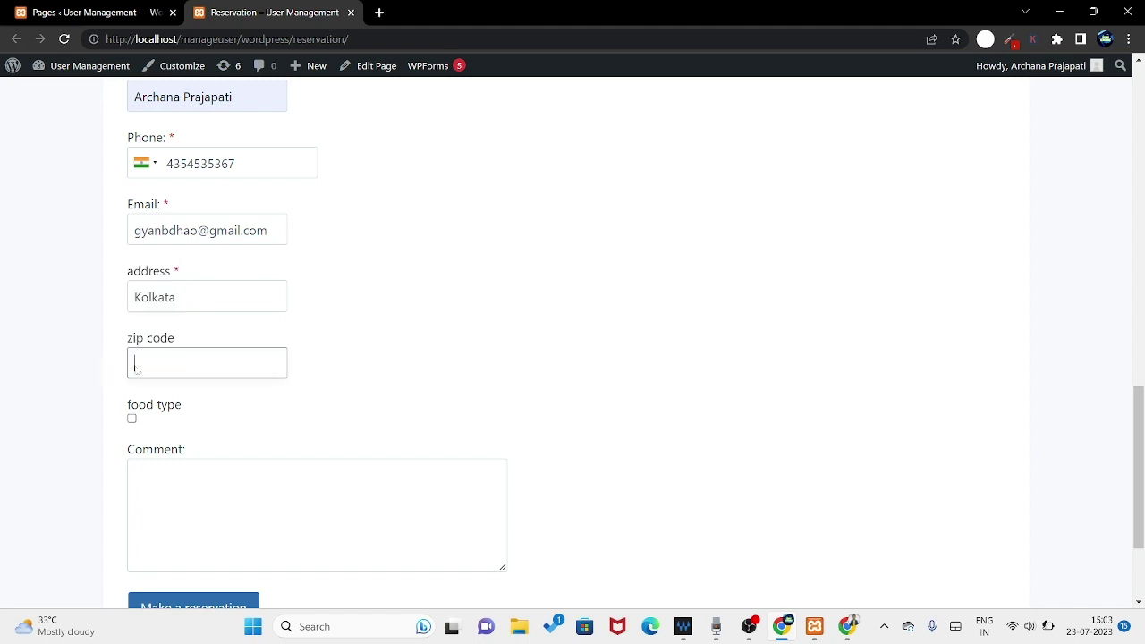
{"action": "left_click_drag", "start_coordinate": [179, 297], "coordinate": [119, 315]}
{"action": "key", "text": "BackSpace"}
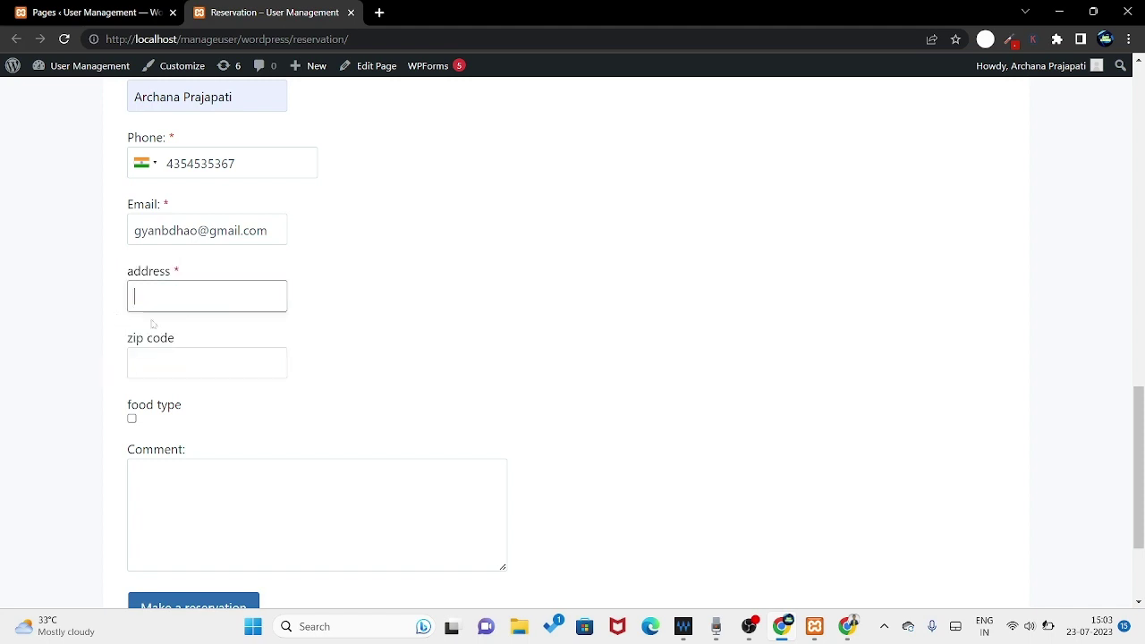
{"action": "left_click", "coordinate": [193, 374]}
{"action": "scroll", "coordinate": [280, 588], "scroll_direction": "down", "scroll_amount": 1}
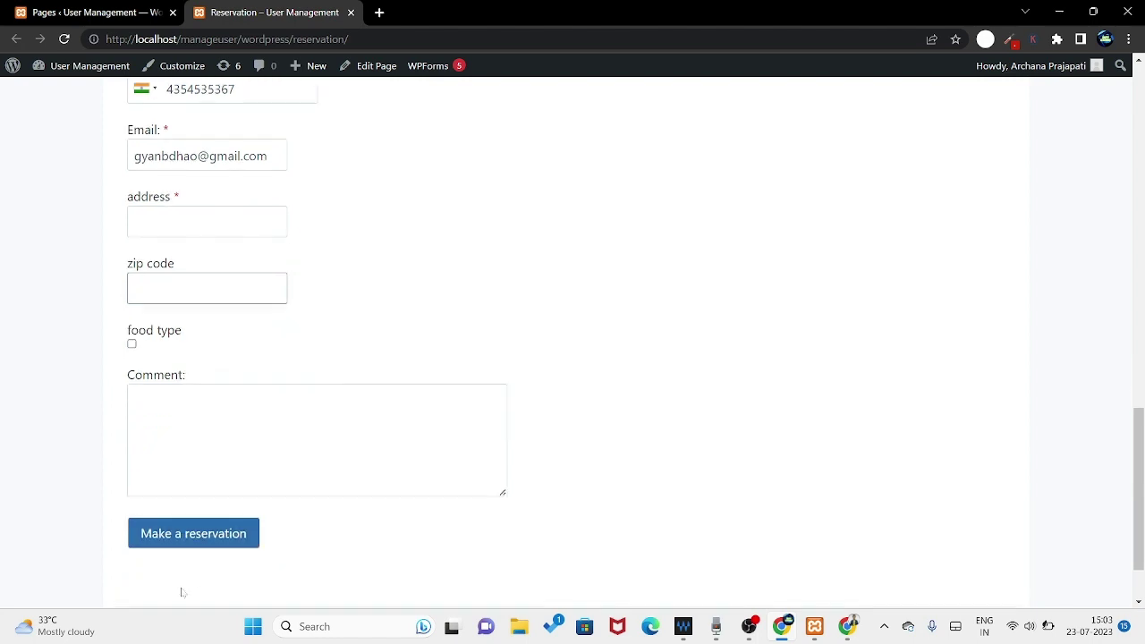
- Enter Kolkata as the required address and submit the reservation with Make a reservation
{"action": "left_click", "coordinate": [200, 538]}
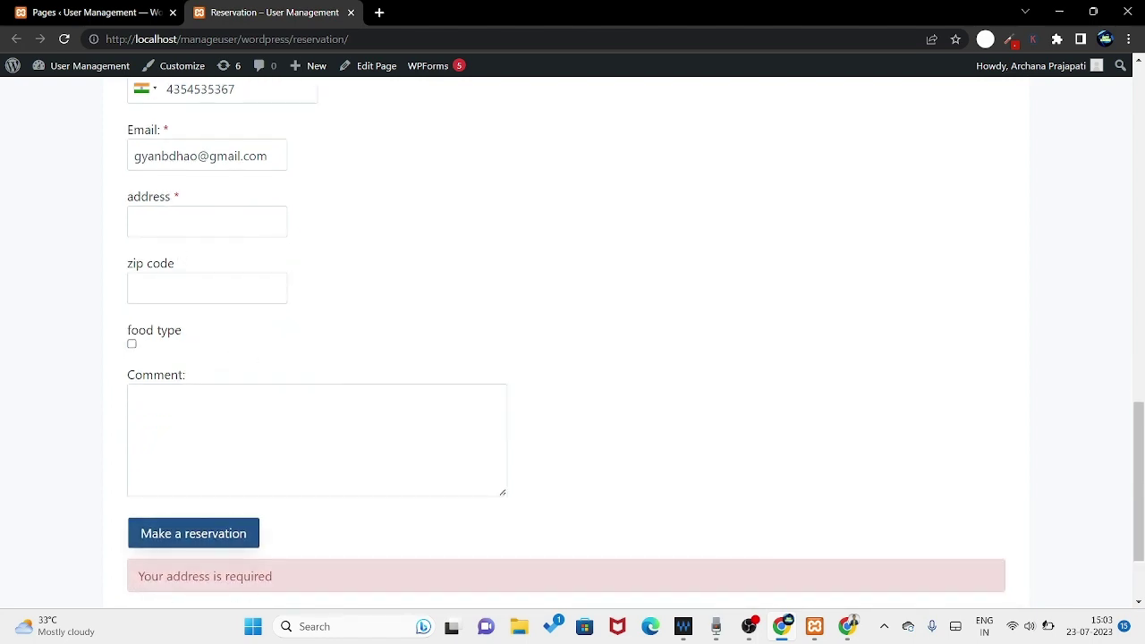
{"action": "left_click", "coordinate": [193, 222]}
{"action": "type", "text": "Kolkata"}
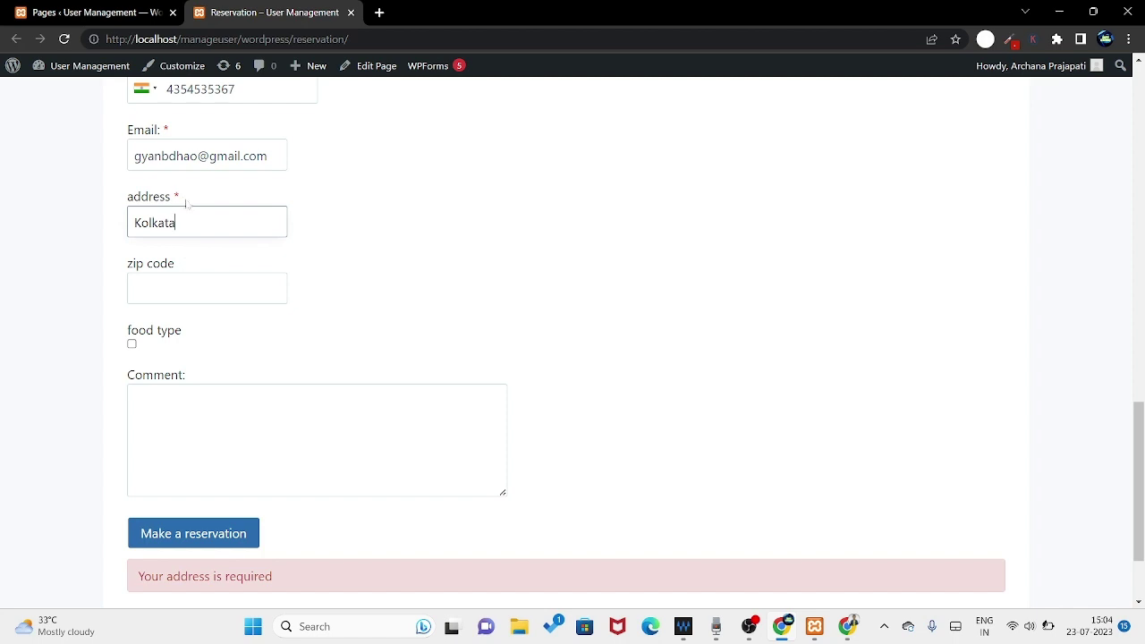
{"action": "left_click_drag", "start_coordinate": [185, 204], "coordinate": [174, 200]}
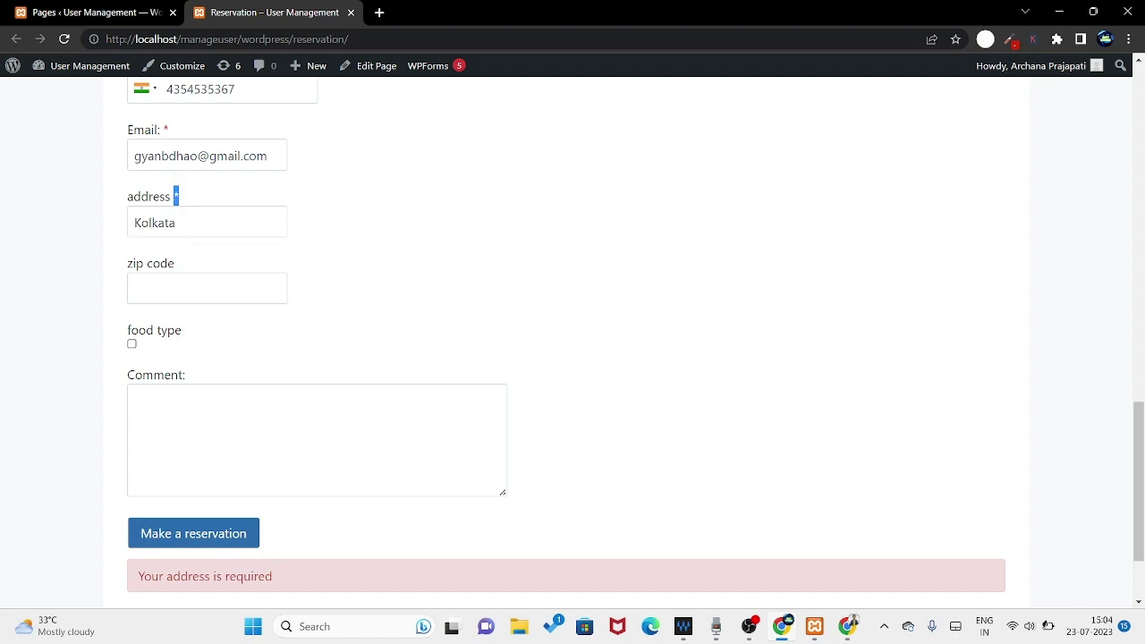
{"action": "left_click", "coordinate": [183, 541]}
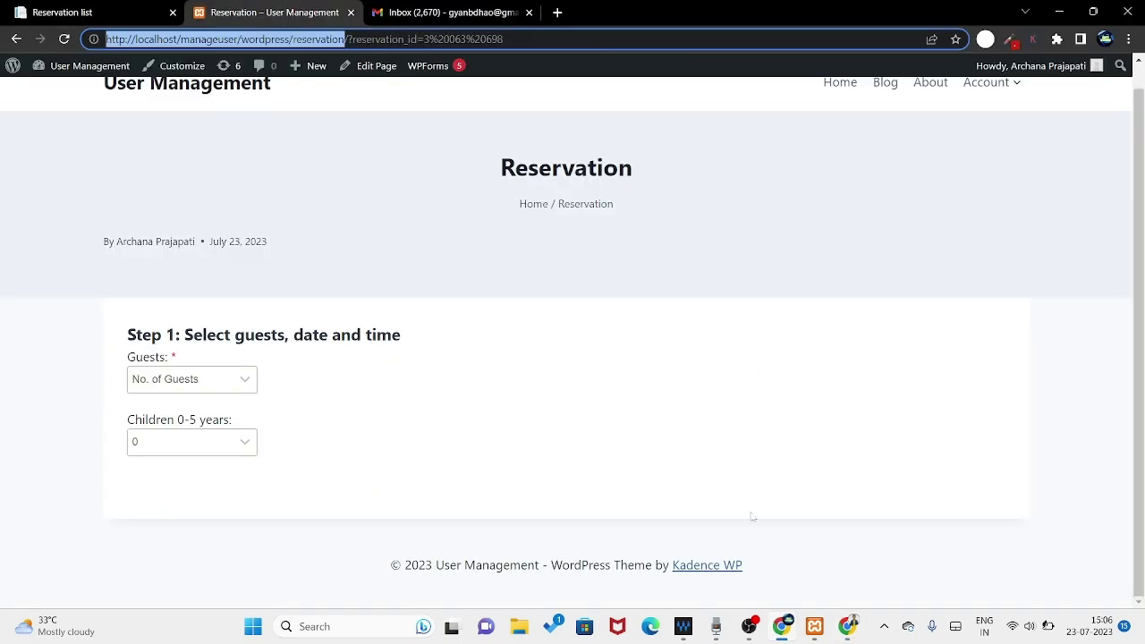
- Read the confirmation email's details: Thursday, July 27, 2023, 7:00–7:30 PM for 16 persons
{"action": "left_click", "coordinate": [433, 11]}
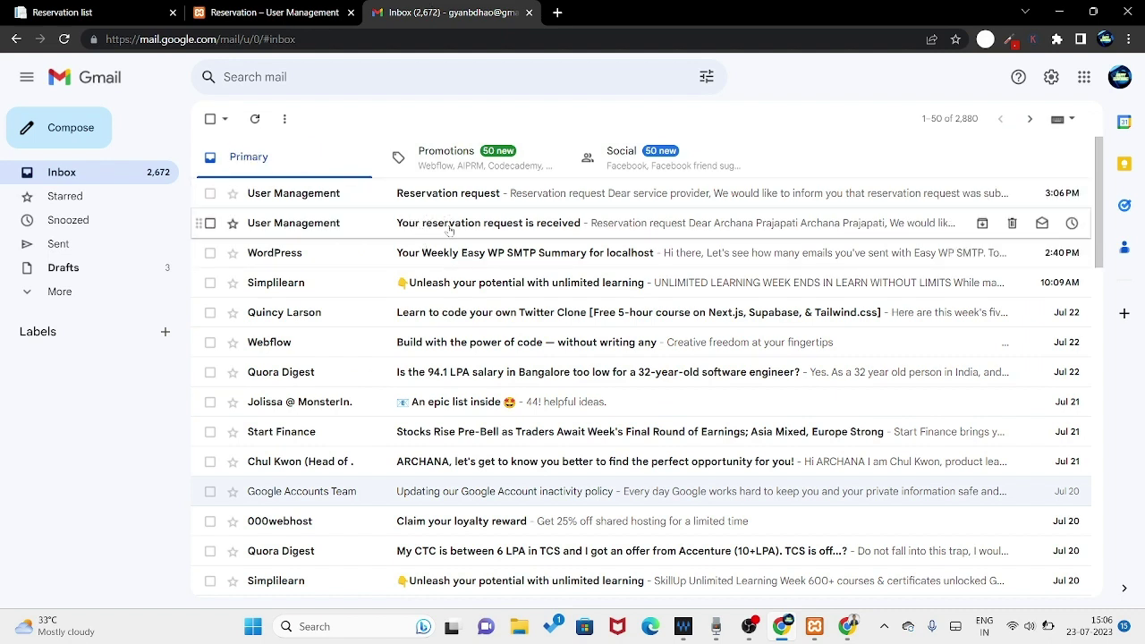
{"action": "left_click", "coordinate": [450, 231]}
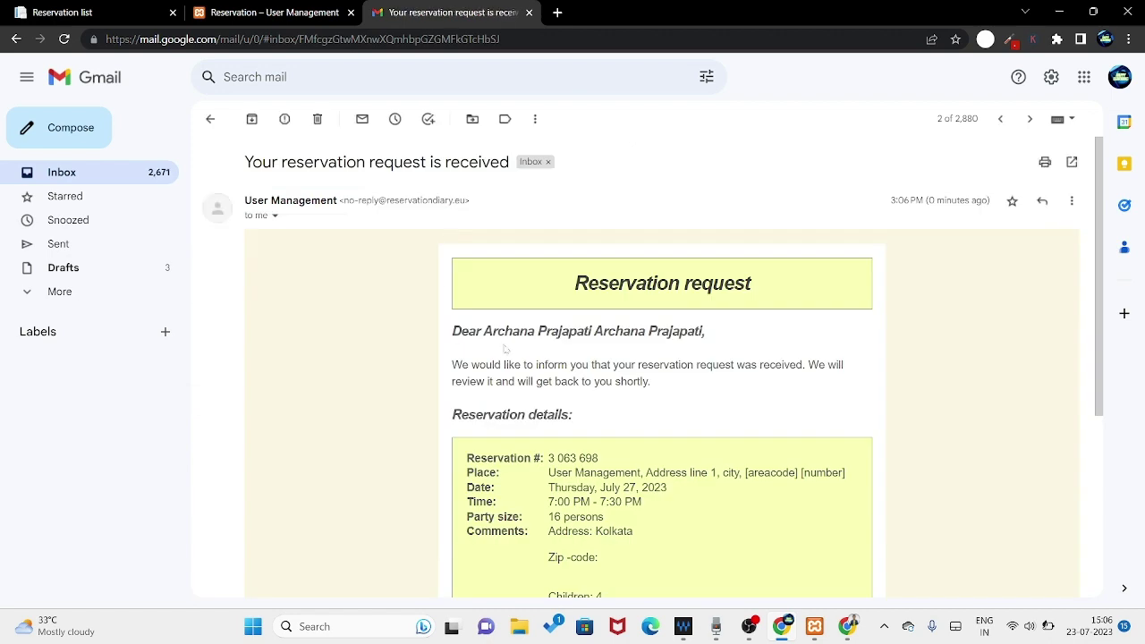
{"action": "scroll", "coordinate": [696, 348], "scroll_direction": "down", "scroll_amount": 1}
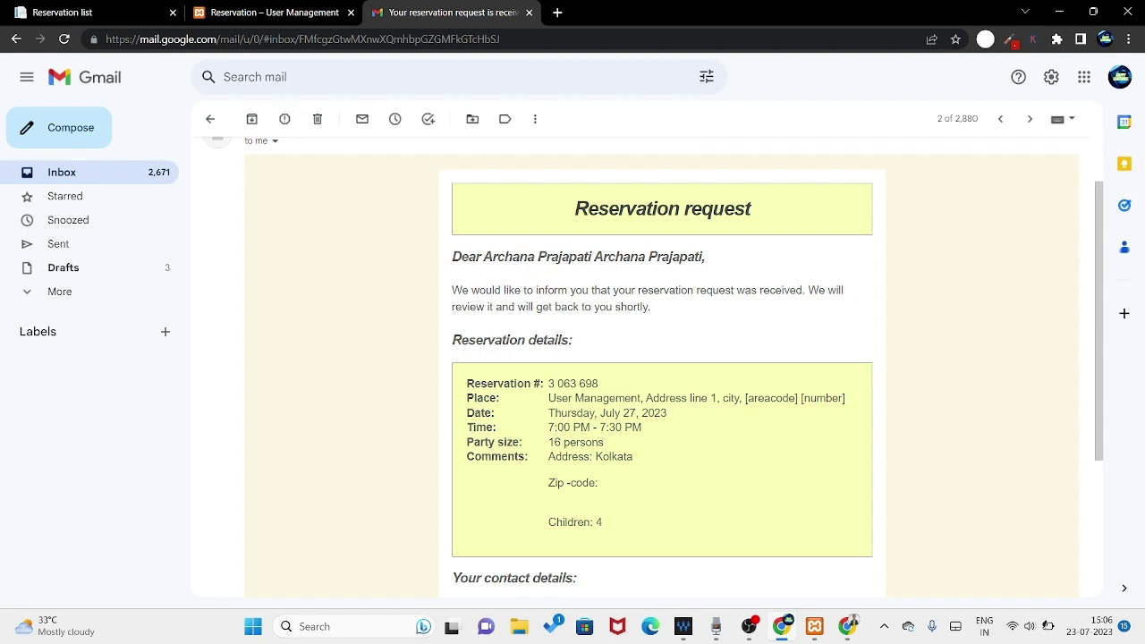
{"action": "scroll", "coordinate": [697, 310], "scroll_direction": "down", "scroll_amount": 1}
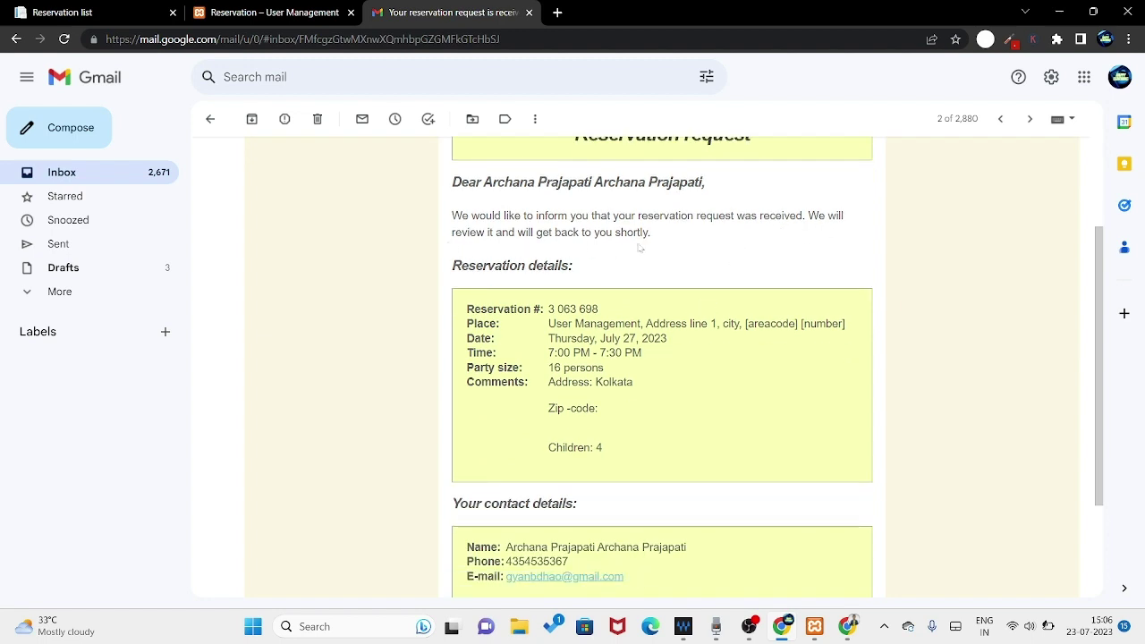
{"action": "scroll", "coordinate": [641, 247], "scroll_direction": "down", "scroll_amount": 1}
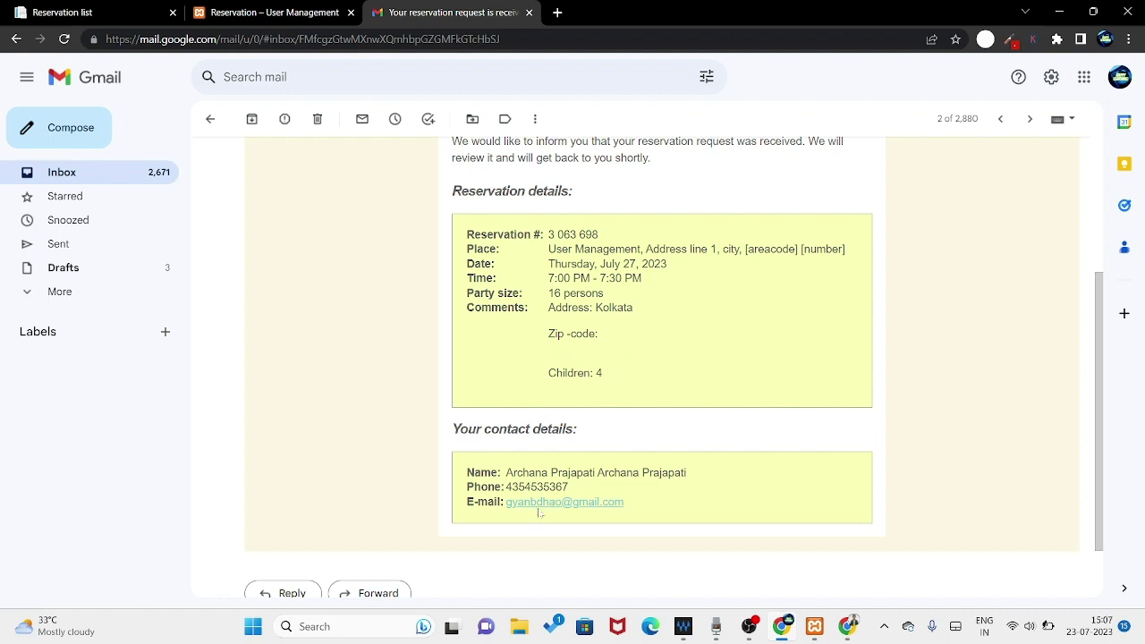
{"action": "scroll", "coordinate": [678, 492], "scroll_direction": "up", "scroll_amount": 3}
{"action": "scroll", "coordinate": [673, 435], "scroll_direction": "down", "scroll_amount": 4}
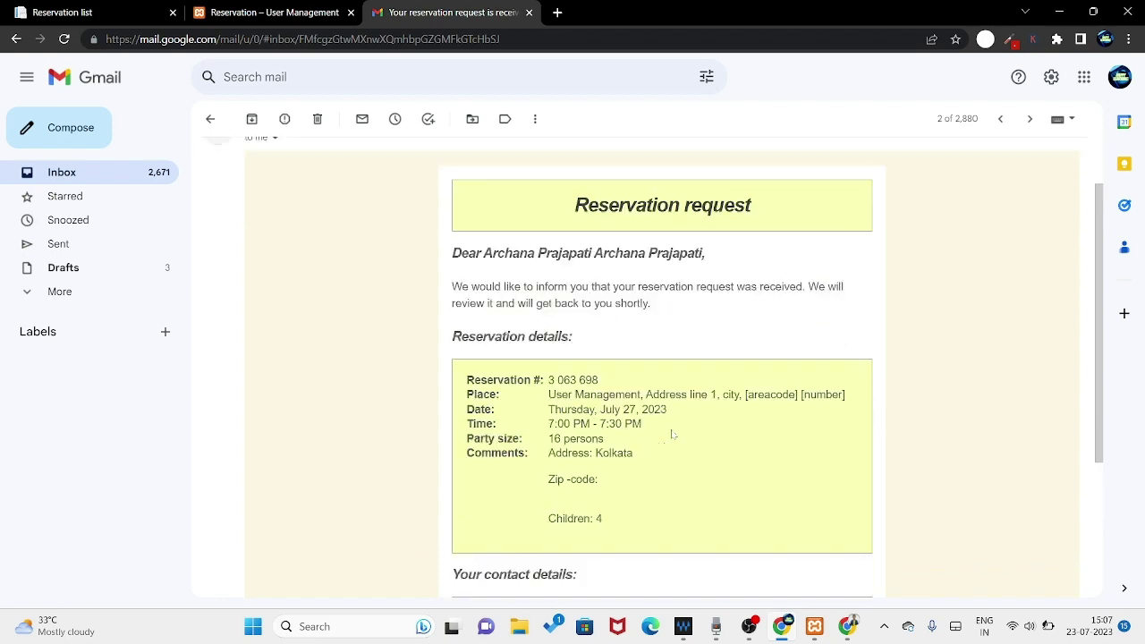
{"action": "scroll", "coordinate": [673, 433], "scroll_direction": "up", "scroll_amount": 4}
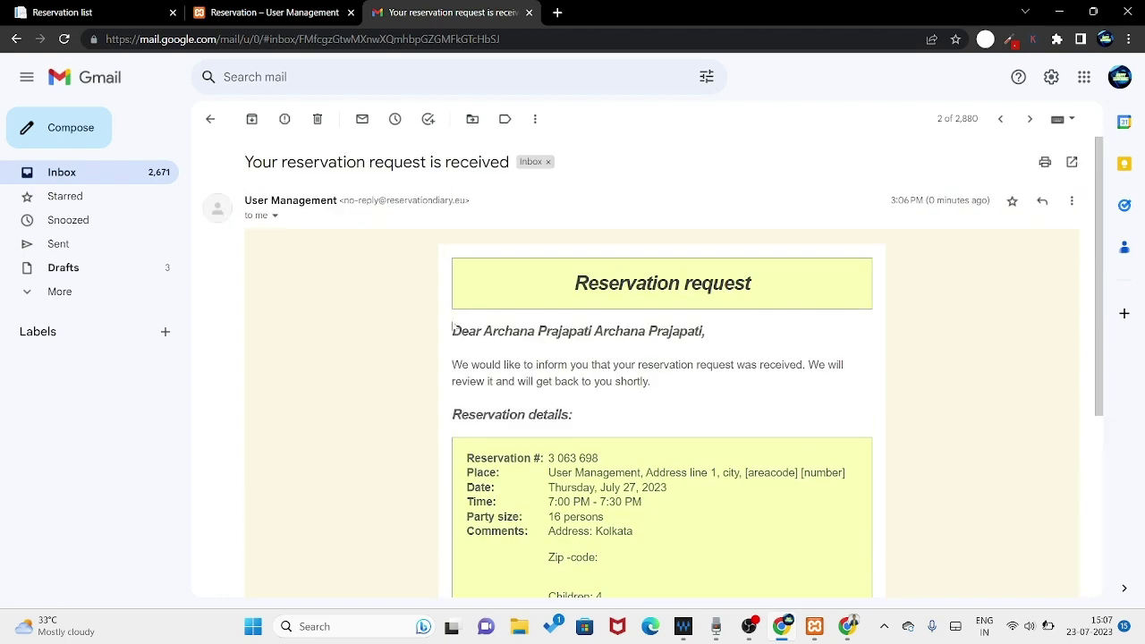
- Follow the Approve reservation link in the service-provider 'Reservation request' email
{"action": "left_click", "coordinate": [210, 119]}
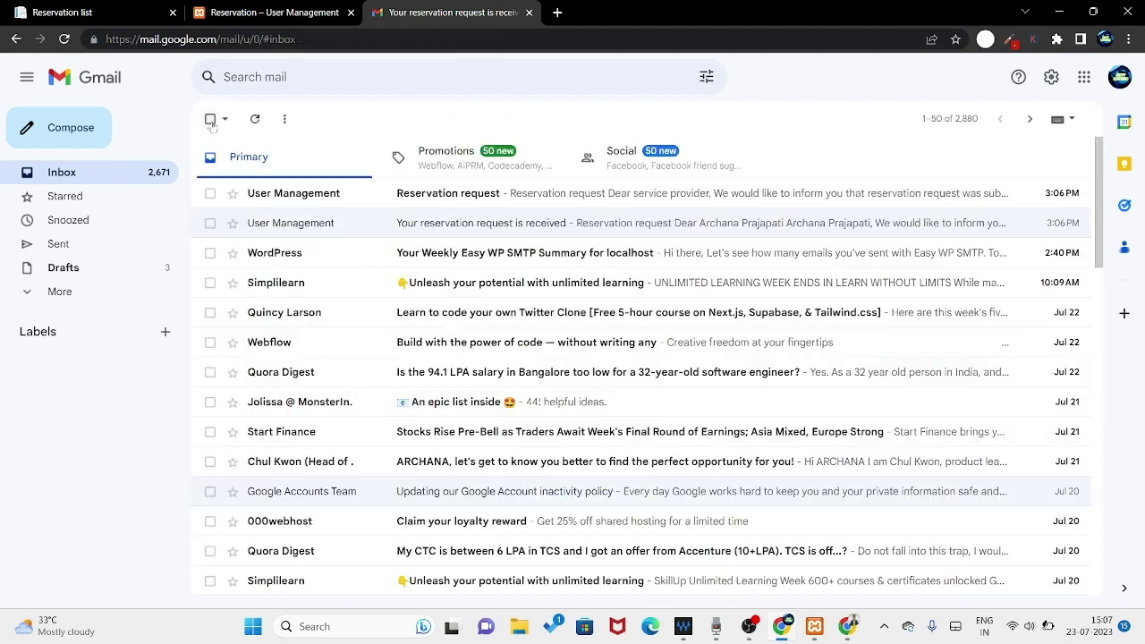
{"action": "left_click", "coordinate": [429, 194]}
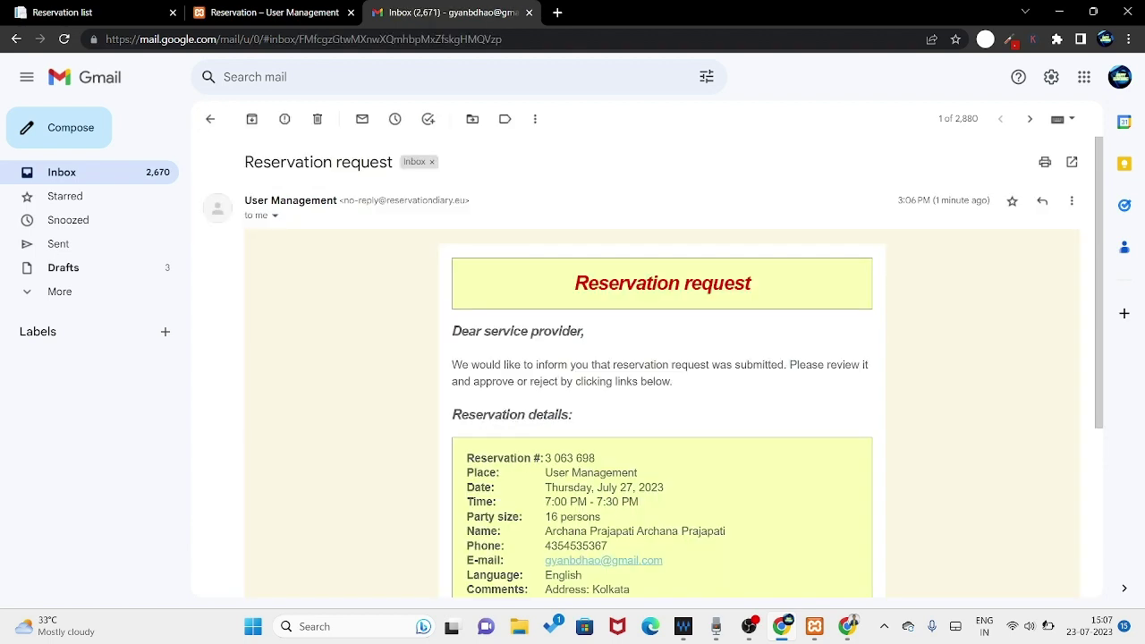
{"action": "scroll", "coordinate": [518, 376], "scroll_direction": "down", "scroll_amount": 3}
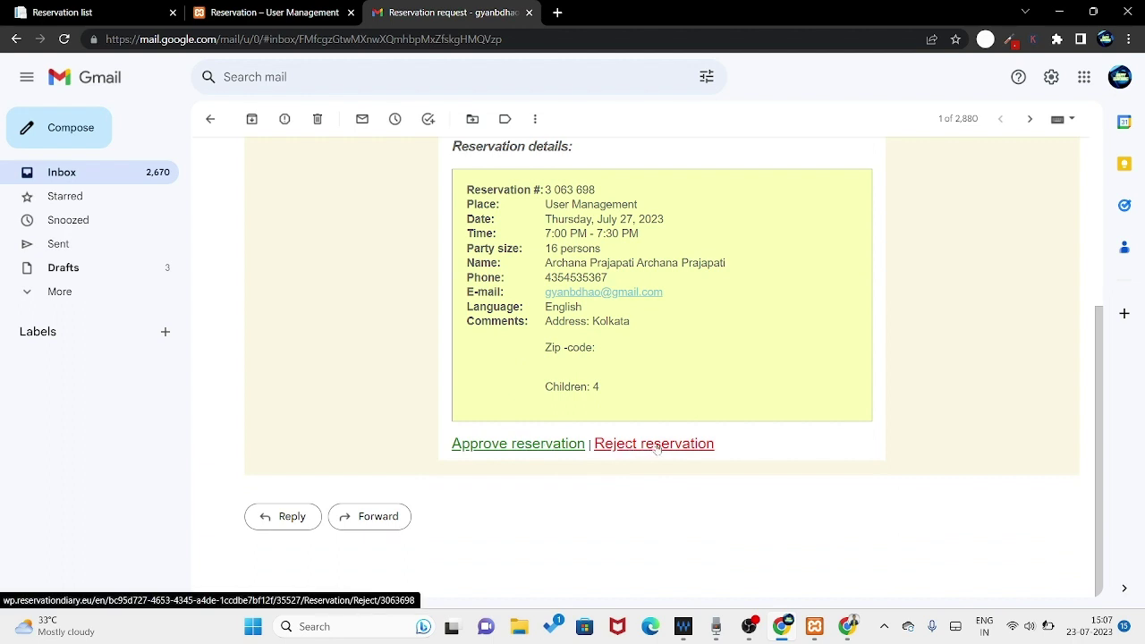
{"action": "left_click", "coordinate": [532, 445]}
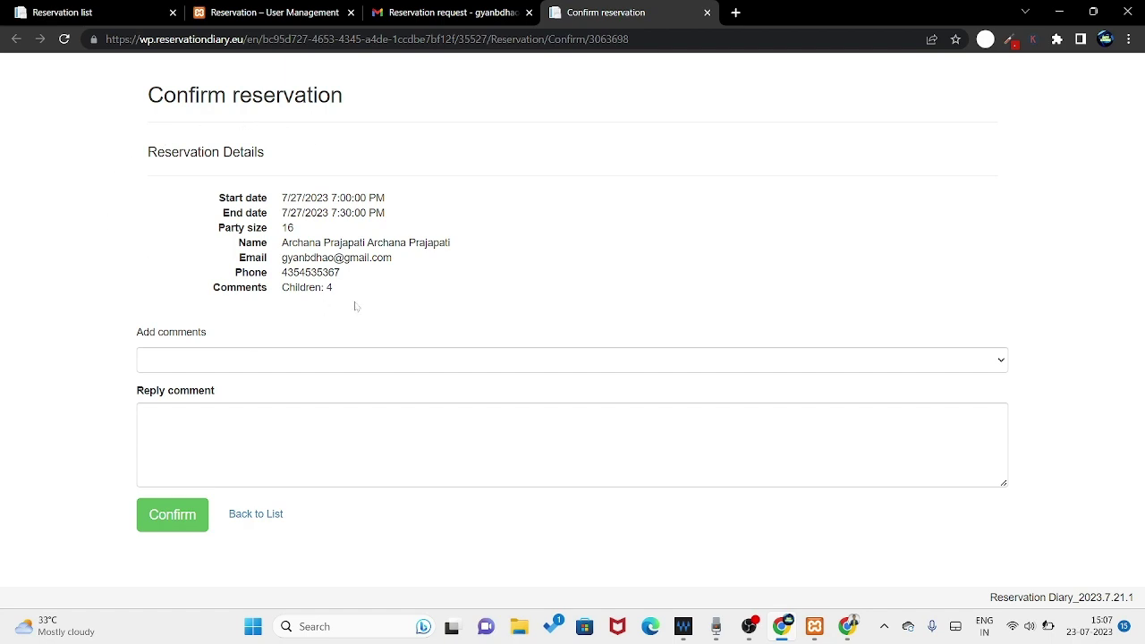
- Confirm the 16-guest 7/27/2023 7:00 PM reservation, then return to the Reservation list
{"action": "left_click", "coordinate": [177, 515]}
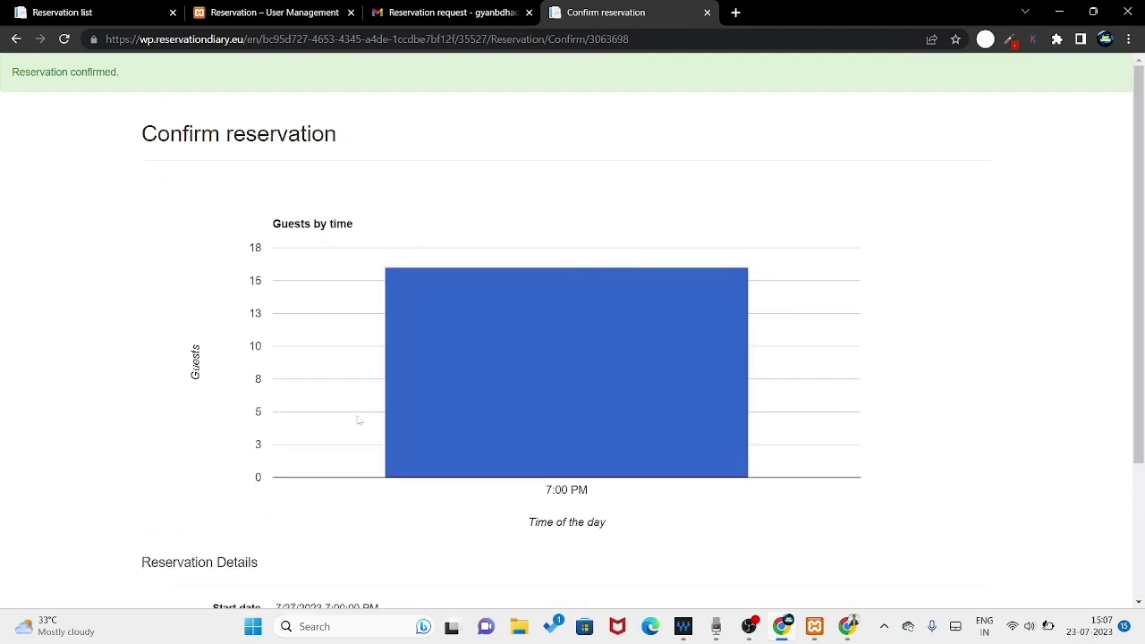
{"action": "mouse_move", "coordinate": [665, 464]}
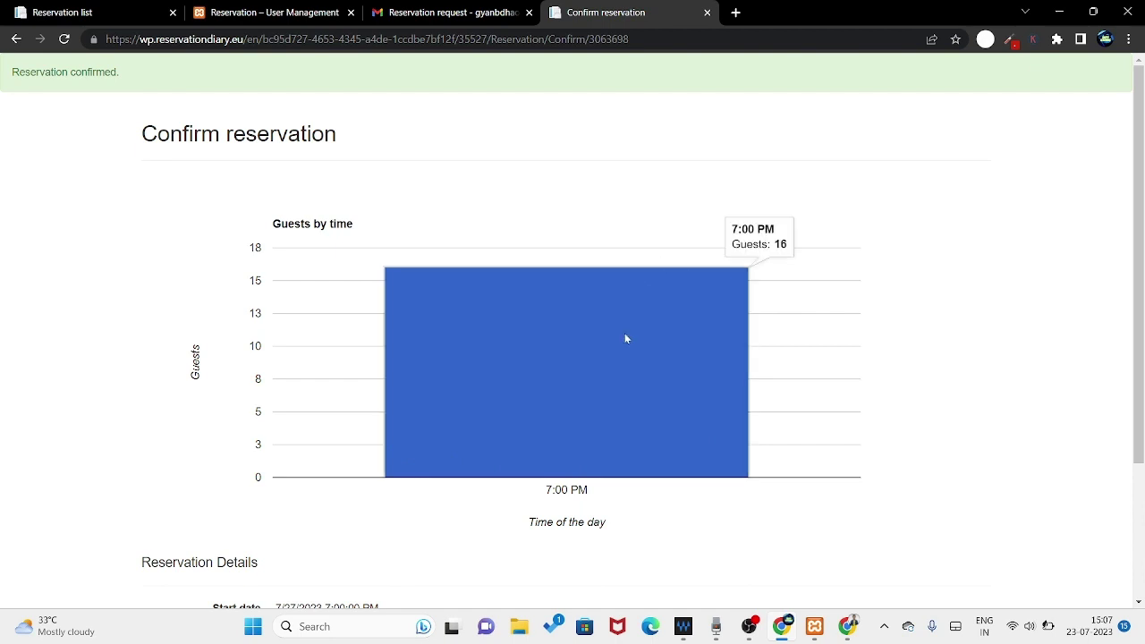
{"action": "scroll", "coordinate": [622, 344], "scroll_direction": "down", "scroll_amount": 1}
{"action": "scroll", "coordinate": [618, 350], "scroll_direction": "down", "scroll_amount": 1}
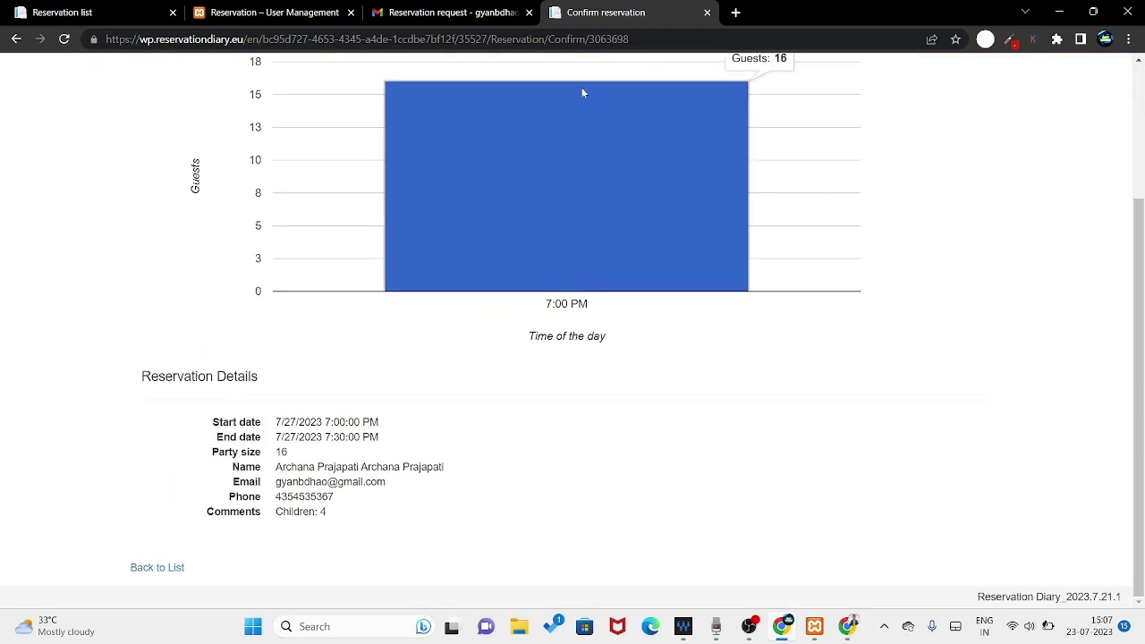
{"action": "left_click", "coordinate": [153, 11]}
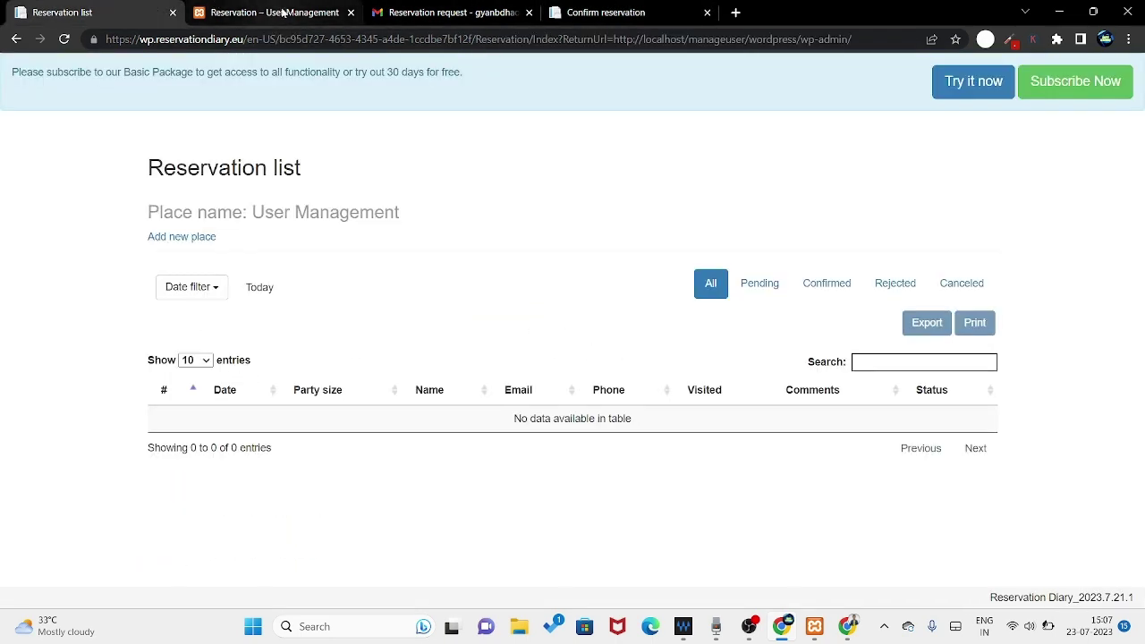
- Reload the empty Reservation list twice, then go back to the WordPress All Pages list
{"action": "left_click", "coordinate": [64, 39]}
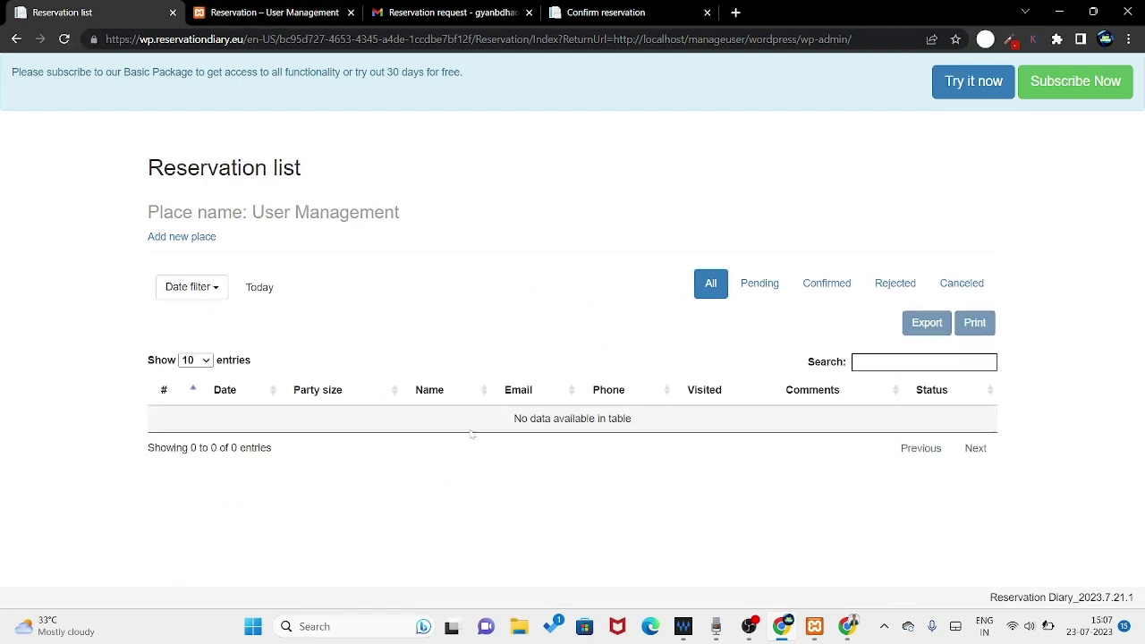
{"action": "left_click", "coordinate": [64, 38]}
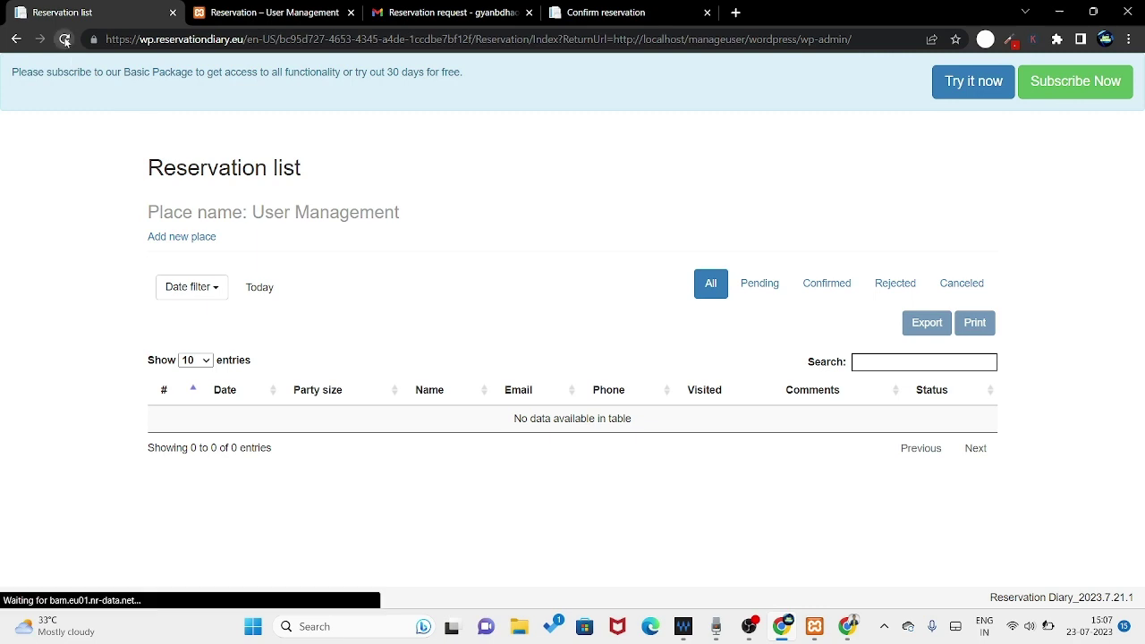
{"action": "left_click", "coordinate": [268, 12]}
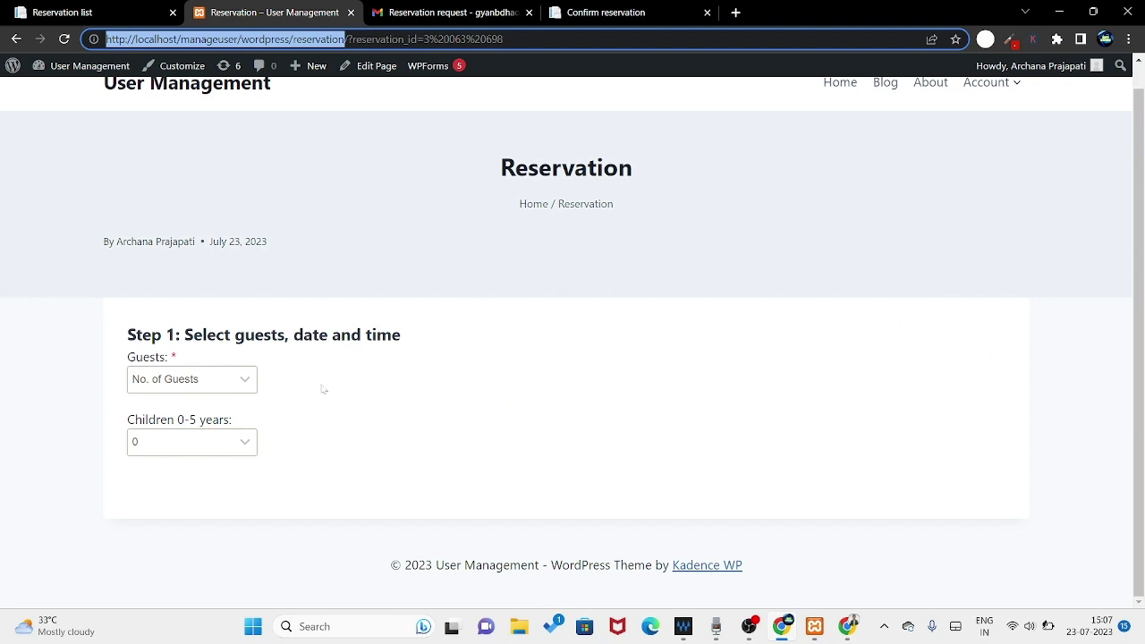
{"action": "left_click", "coordinate": [63, 12]}
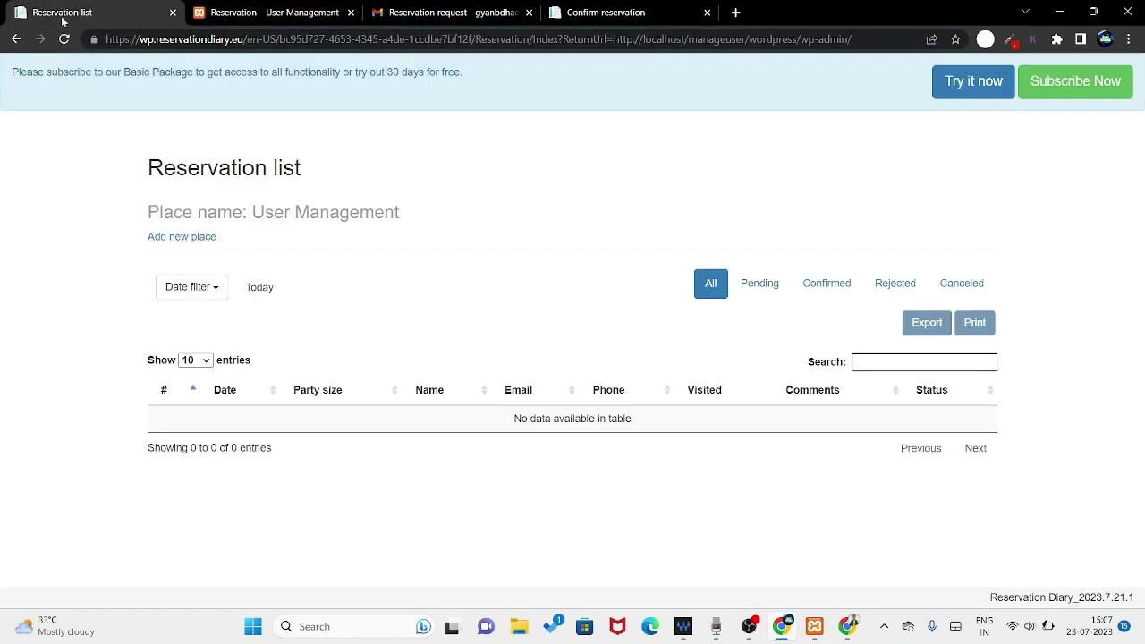
{"action": "left_click", "coordinate": [17, 40]}
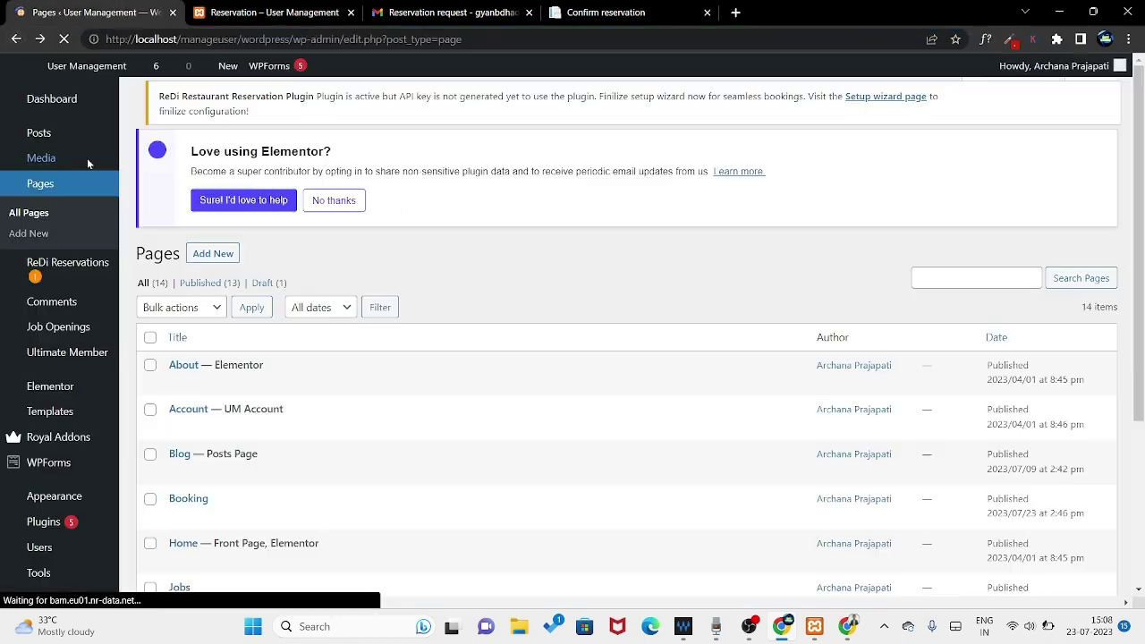
{"action": "mouse_move", "coordinate": [72, 210]}
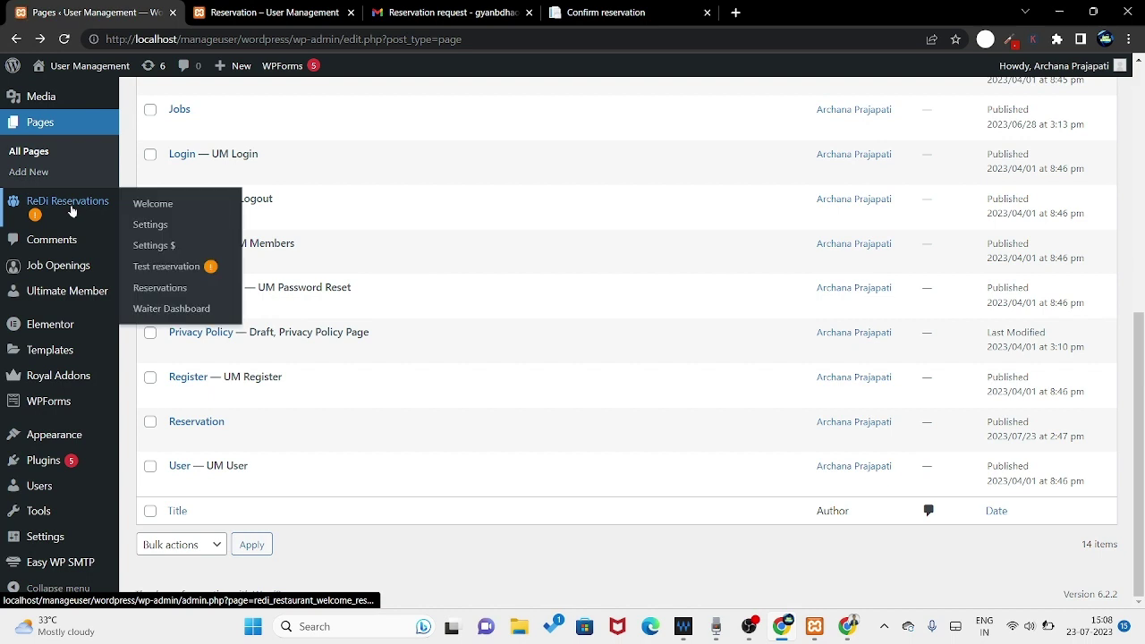